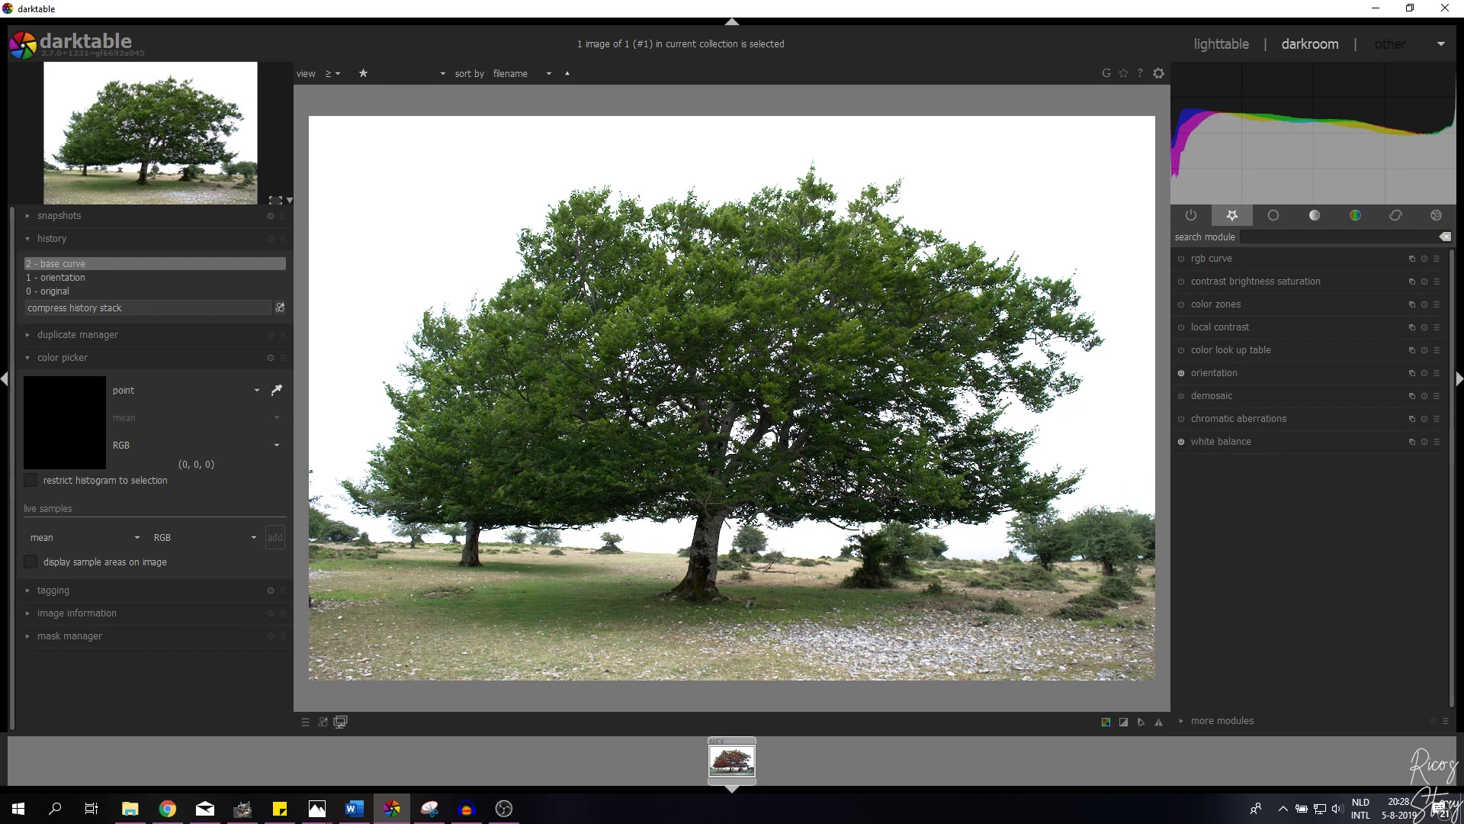
- Turn on automatic chromatic aberration correction and inspect the tree's outer foliage against the sky
{"action": "scroll", "coordinate": [1044, 244], "scroll_direction": "up", "scroll_amount": 4}
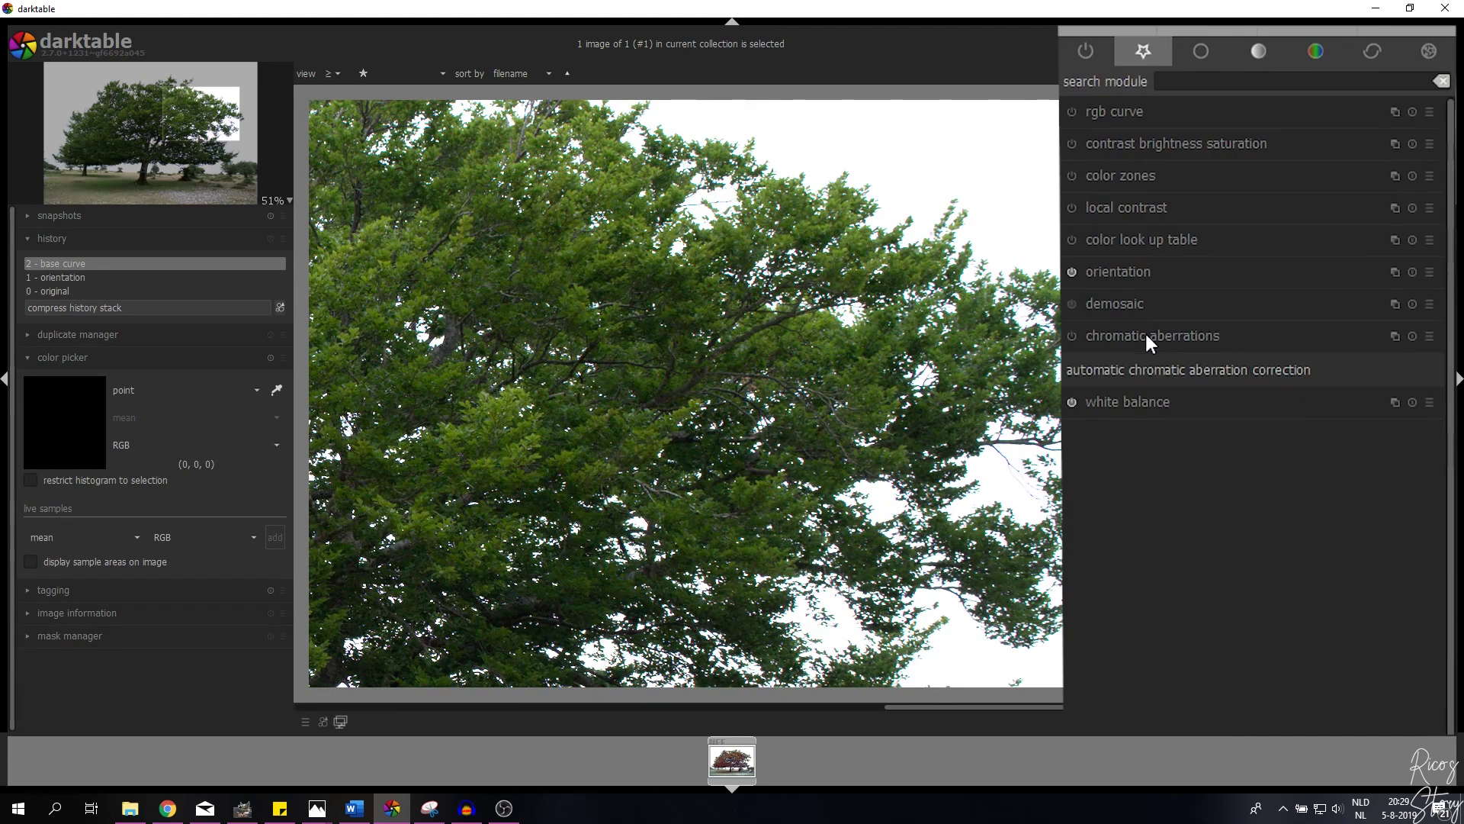
{"action": "left_click", "coordinate": [1072, 336]}
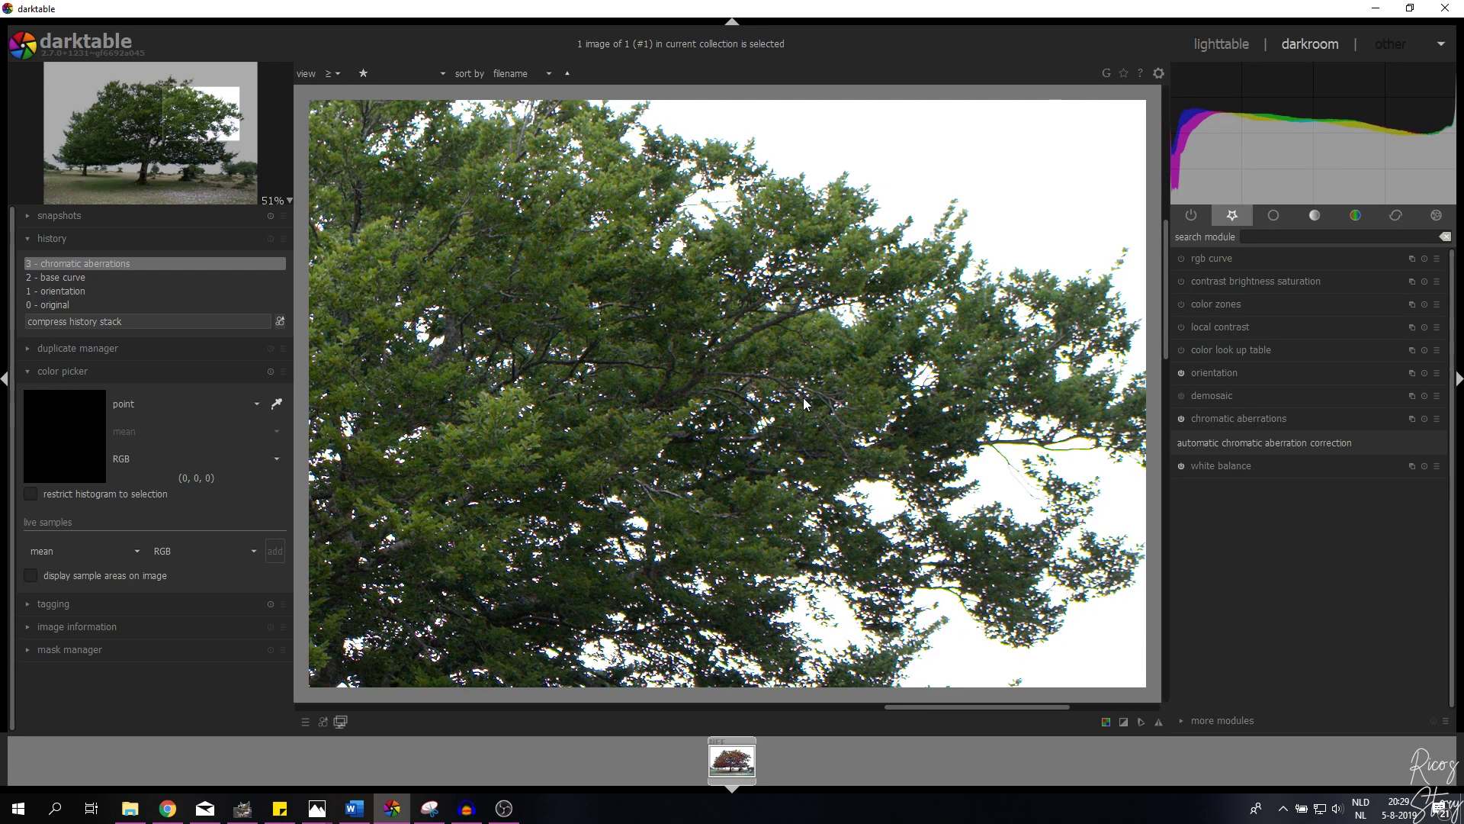
{"action": "left_click", "coordinate": [266, 200]}
{"action": "left_click", "coordinate": [391, 205]}
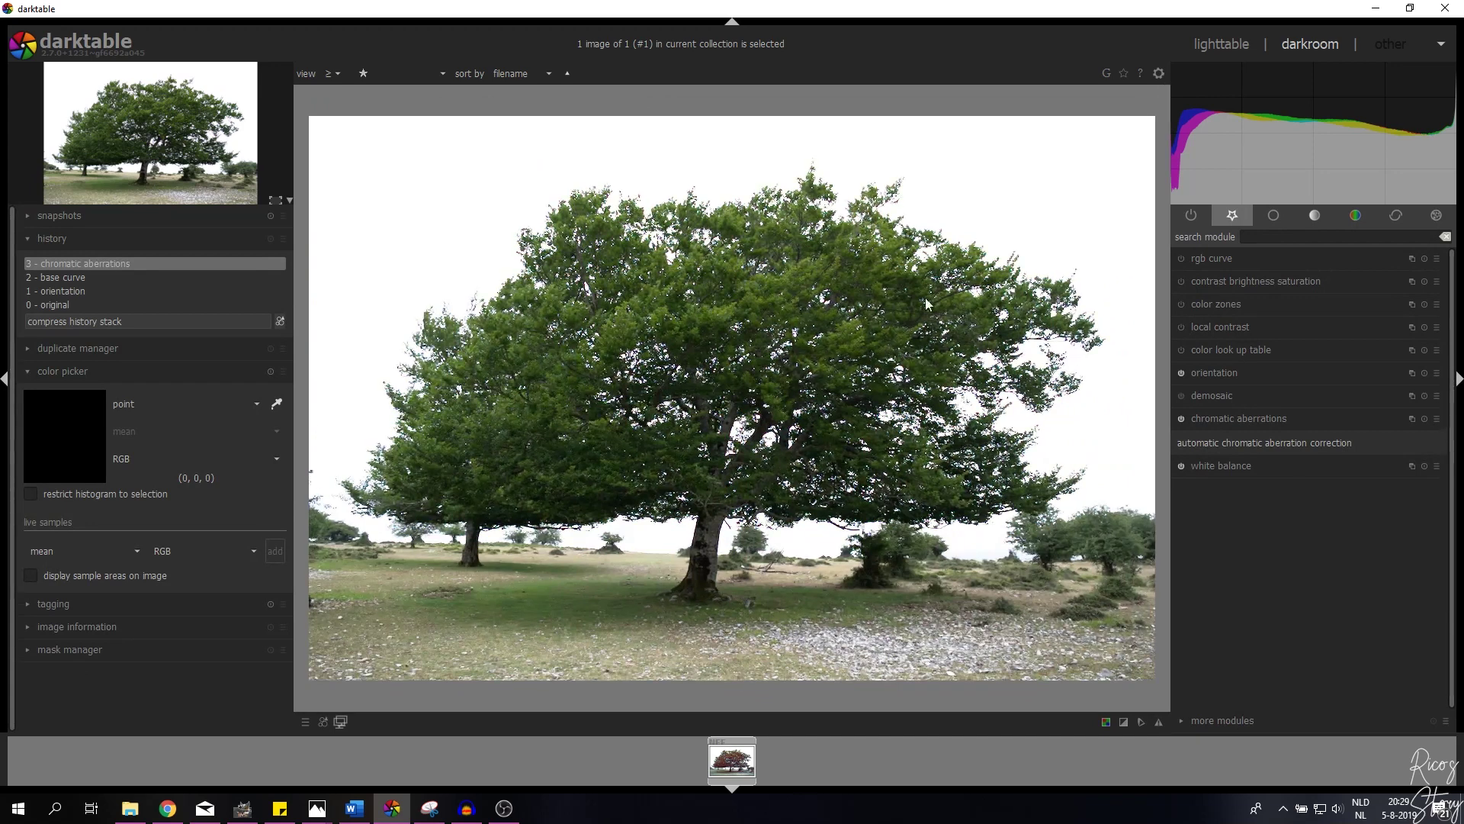
{"action": "left_click", "coordinate": [1243, 419]}
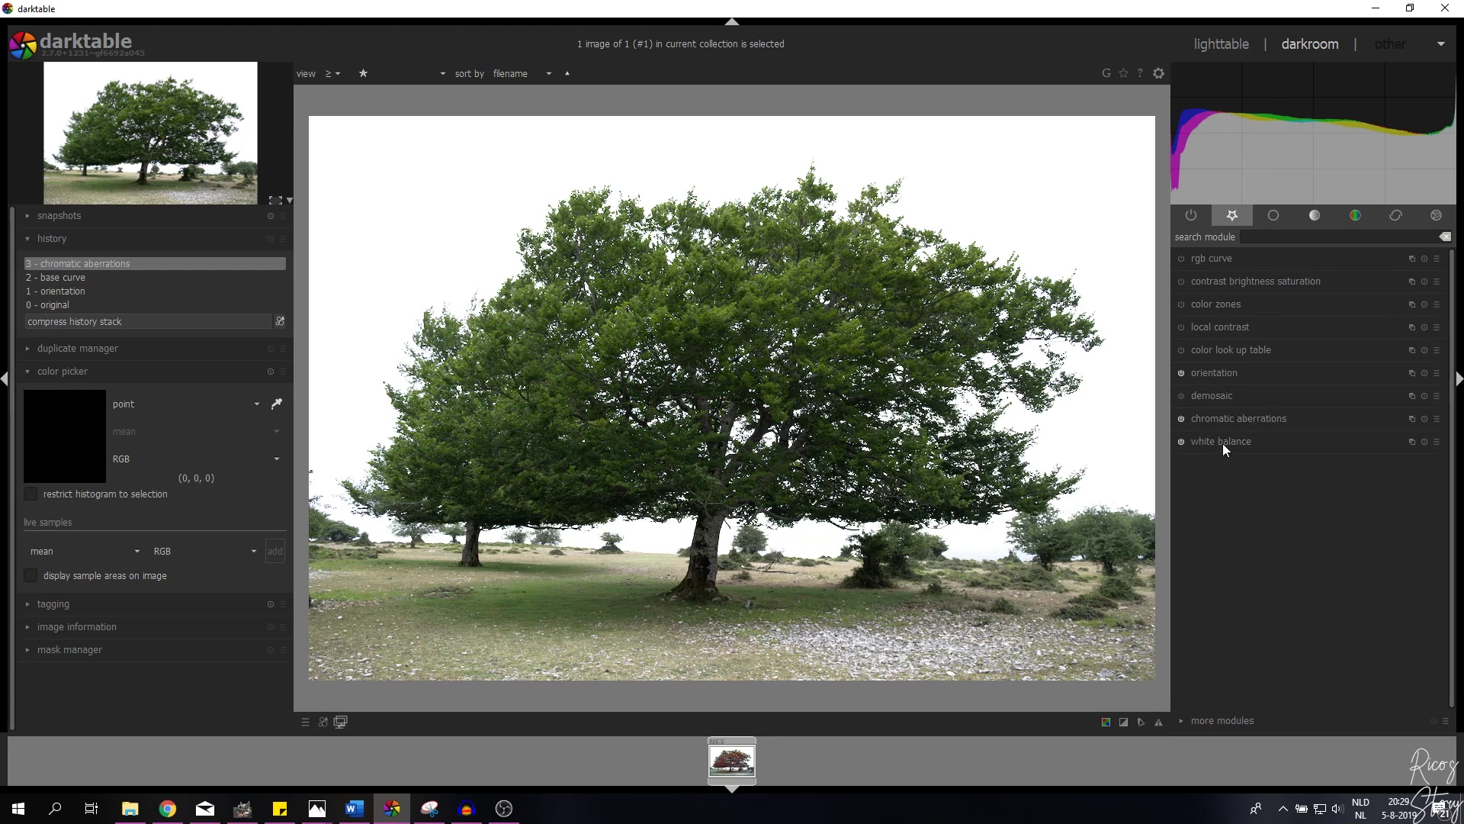
- Apply the clarity preset to the equalizer module
{"action": "left_click", "coordinate": [1121, 243]}
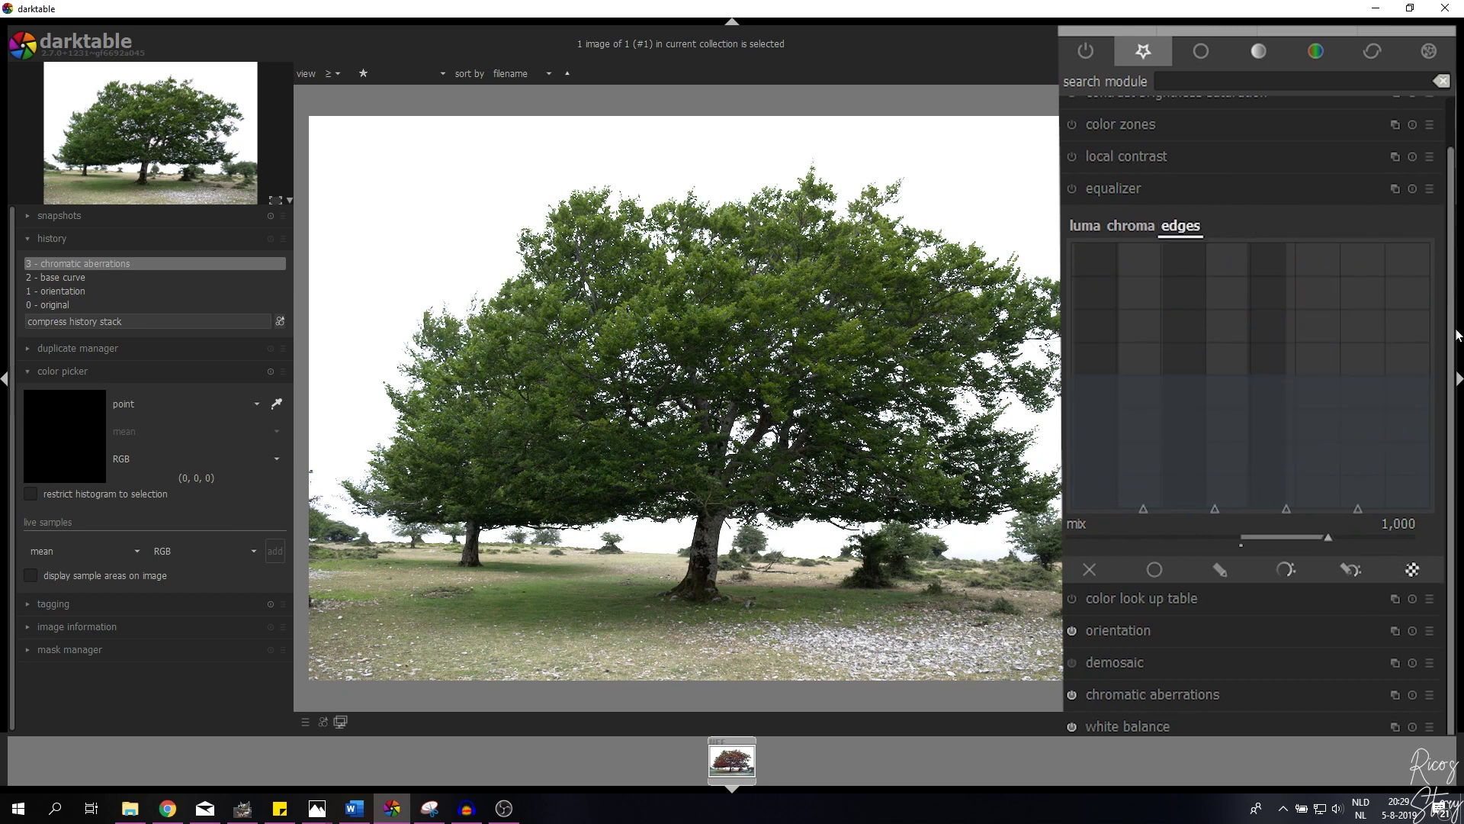
{"action": "left_click", "coordinate": [1430, 189]}
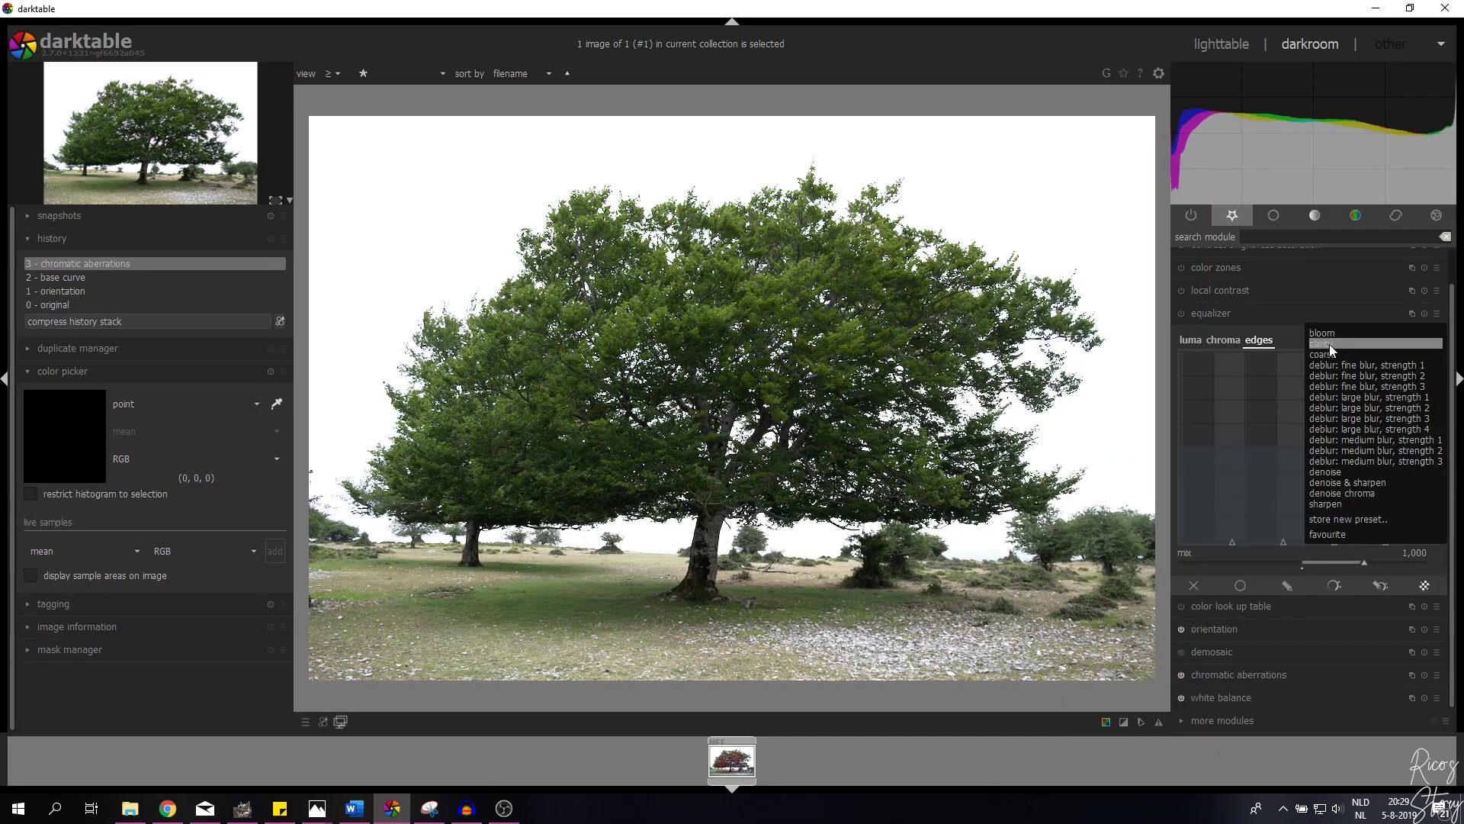
{"action": "left_click", "coordinate": [1330, 345]}
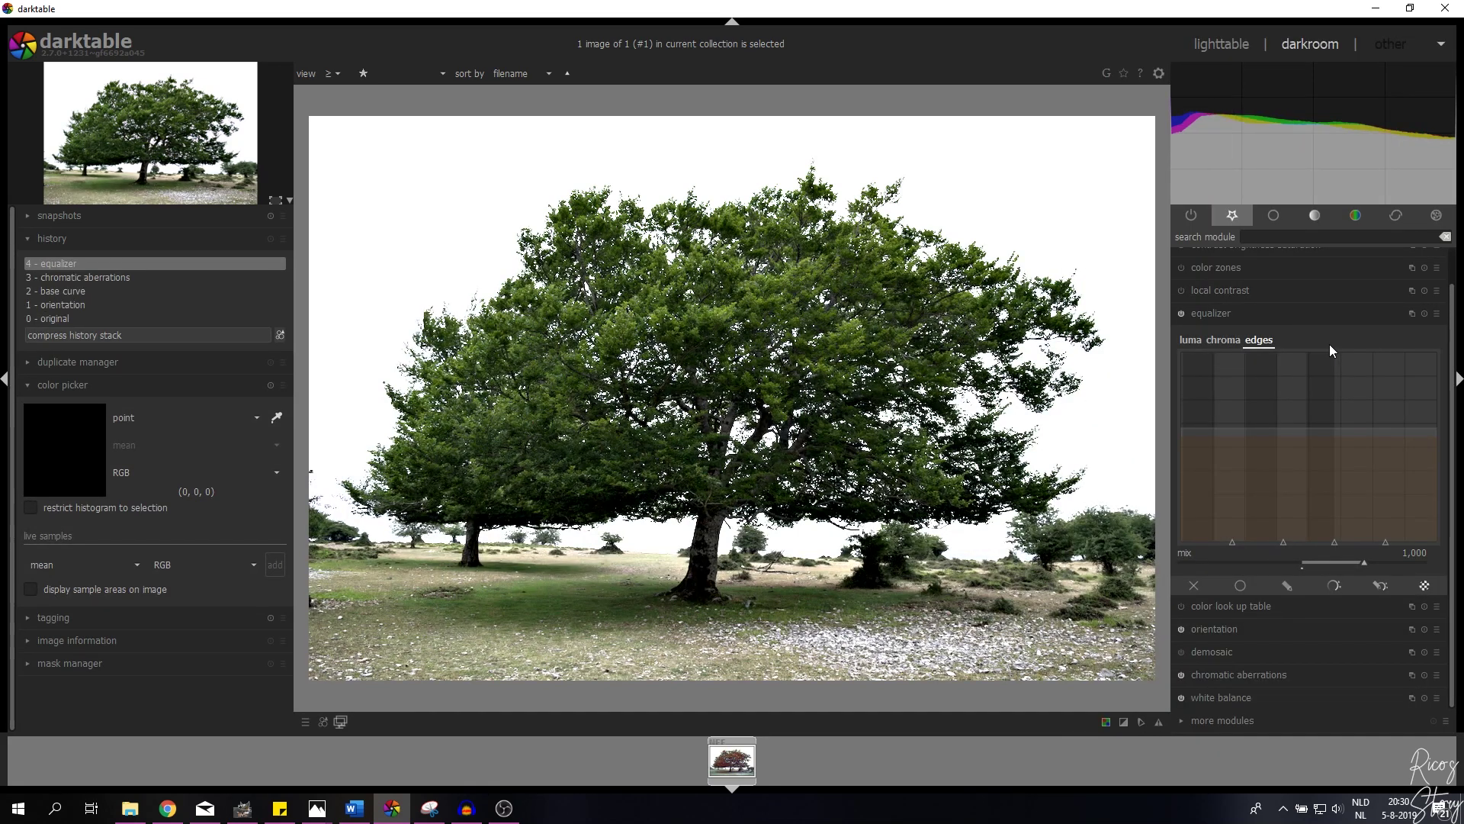
- Apply the denoise & sharpen preset to the reset equalizer and set its mix to 0.5
{"action": "left_click", "coordinate": [1421, 314]}
{"action": "left_click", "coordinate": [1438, 313]}
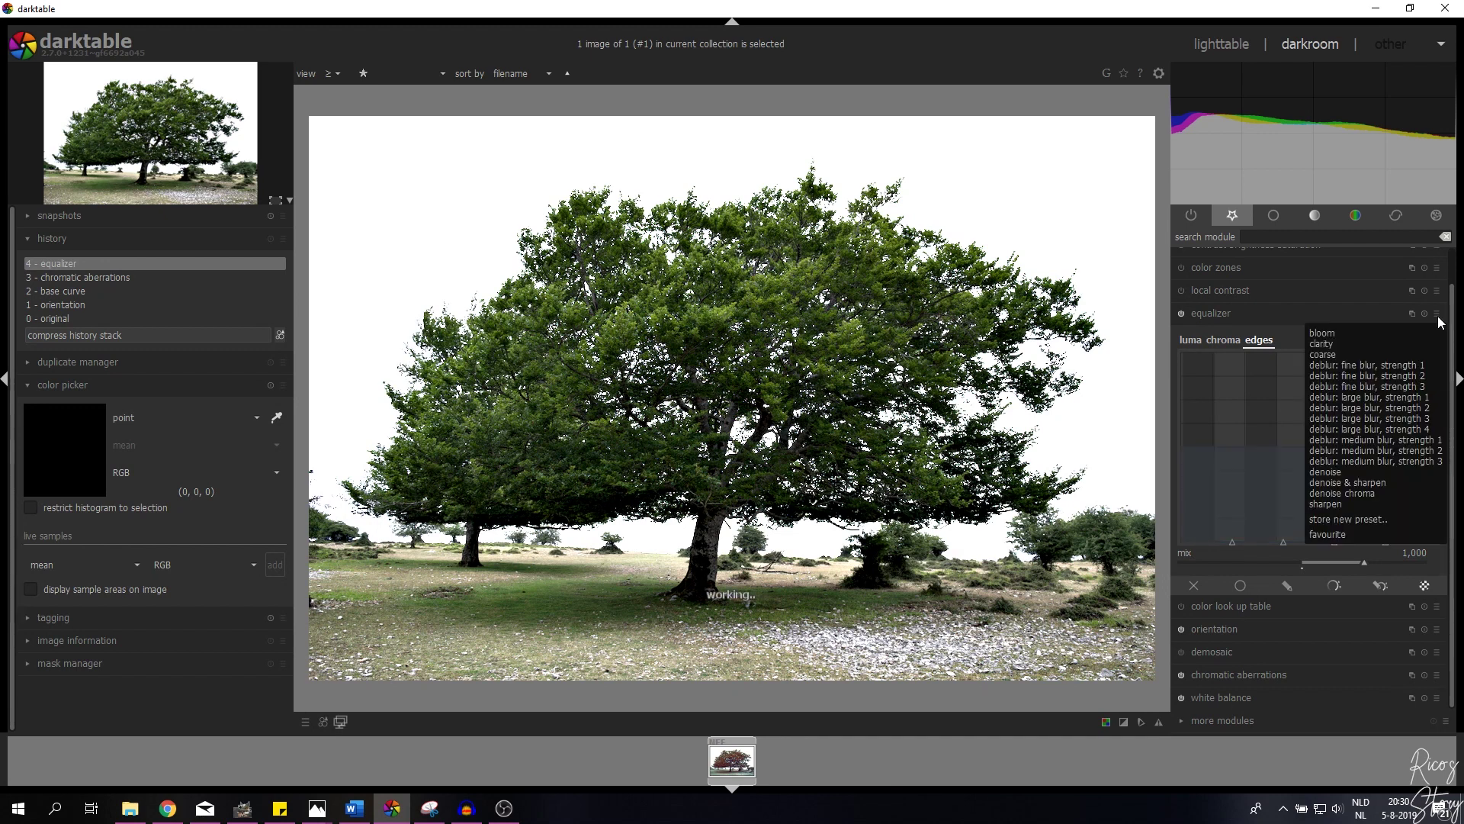
{"action": "left_click", "coordinate": [1335, 483]}
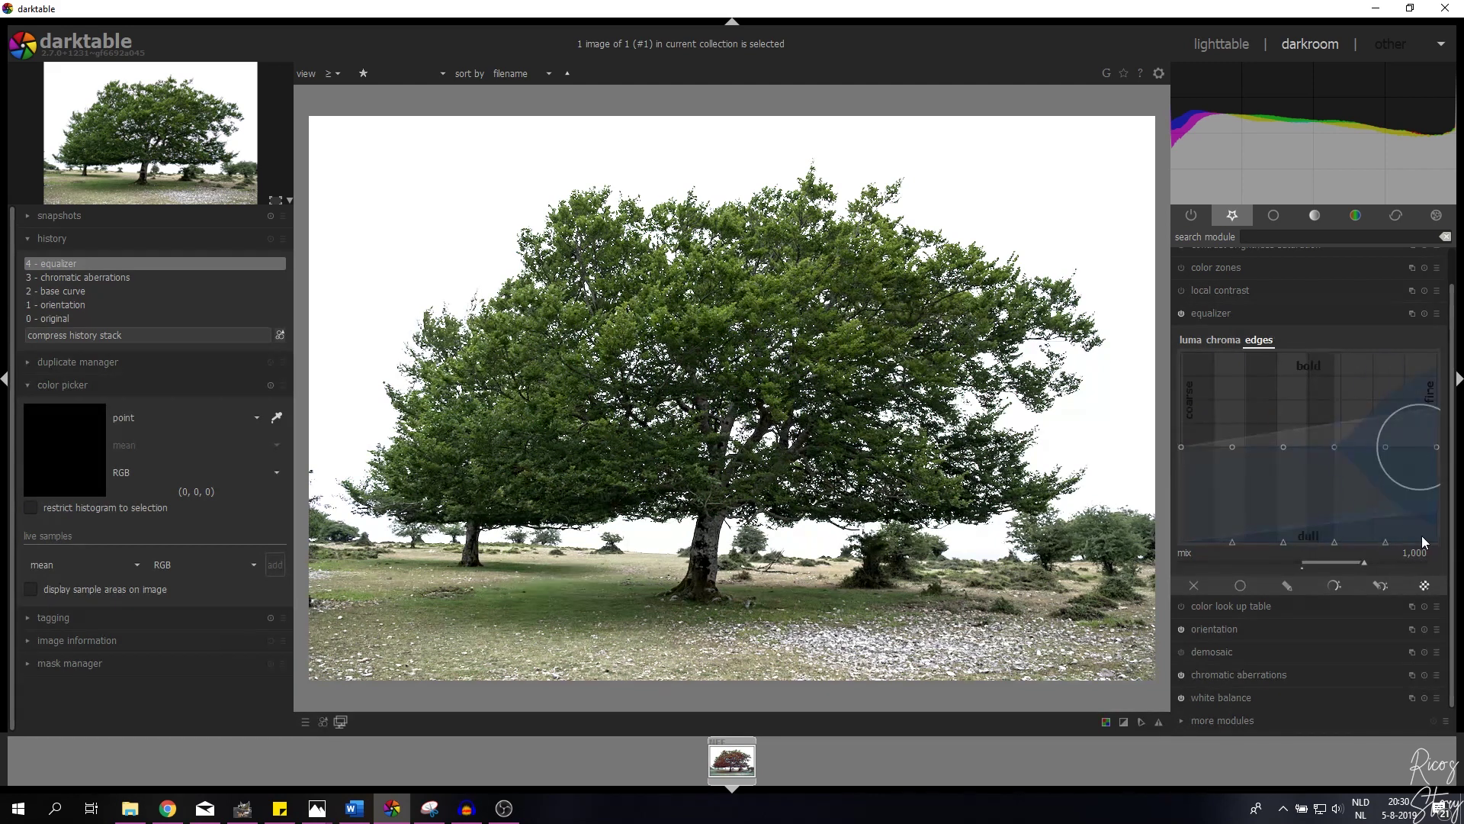
{"action": "right_click", "coordinate": [1413, 558]}
{"action": "type", "text": "0,5"}
{"action": "key", "text": "Return"}
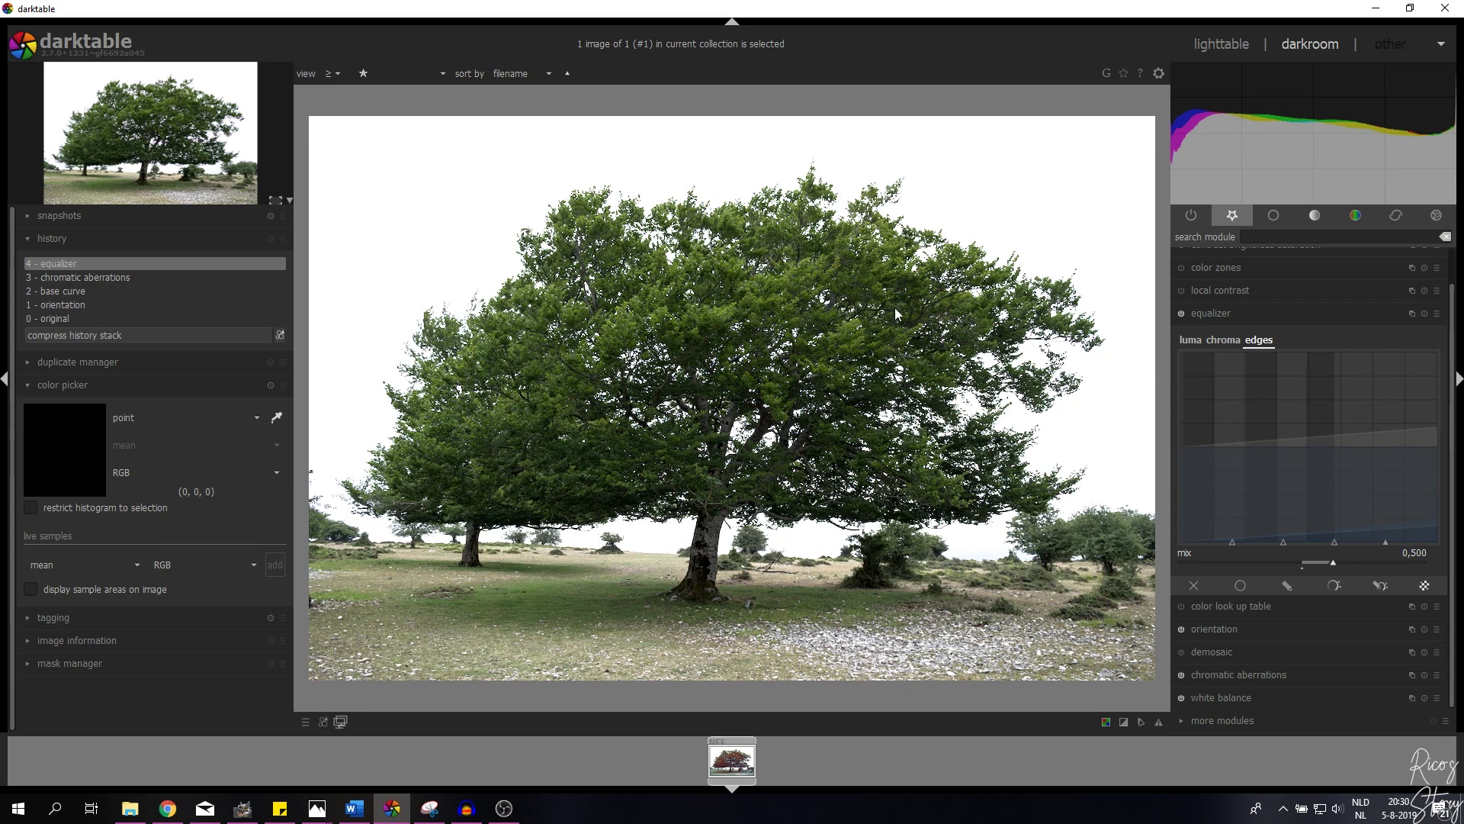
- Switch the equalizer off and on again to compare its effect, and collapse the module
{"action": "left_click", "coordinate": [1180, 314]}
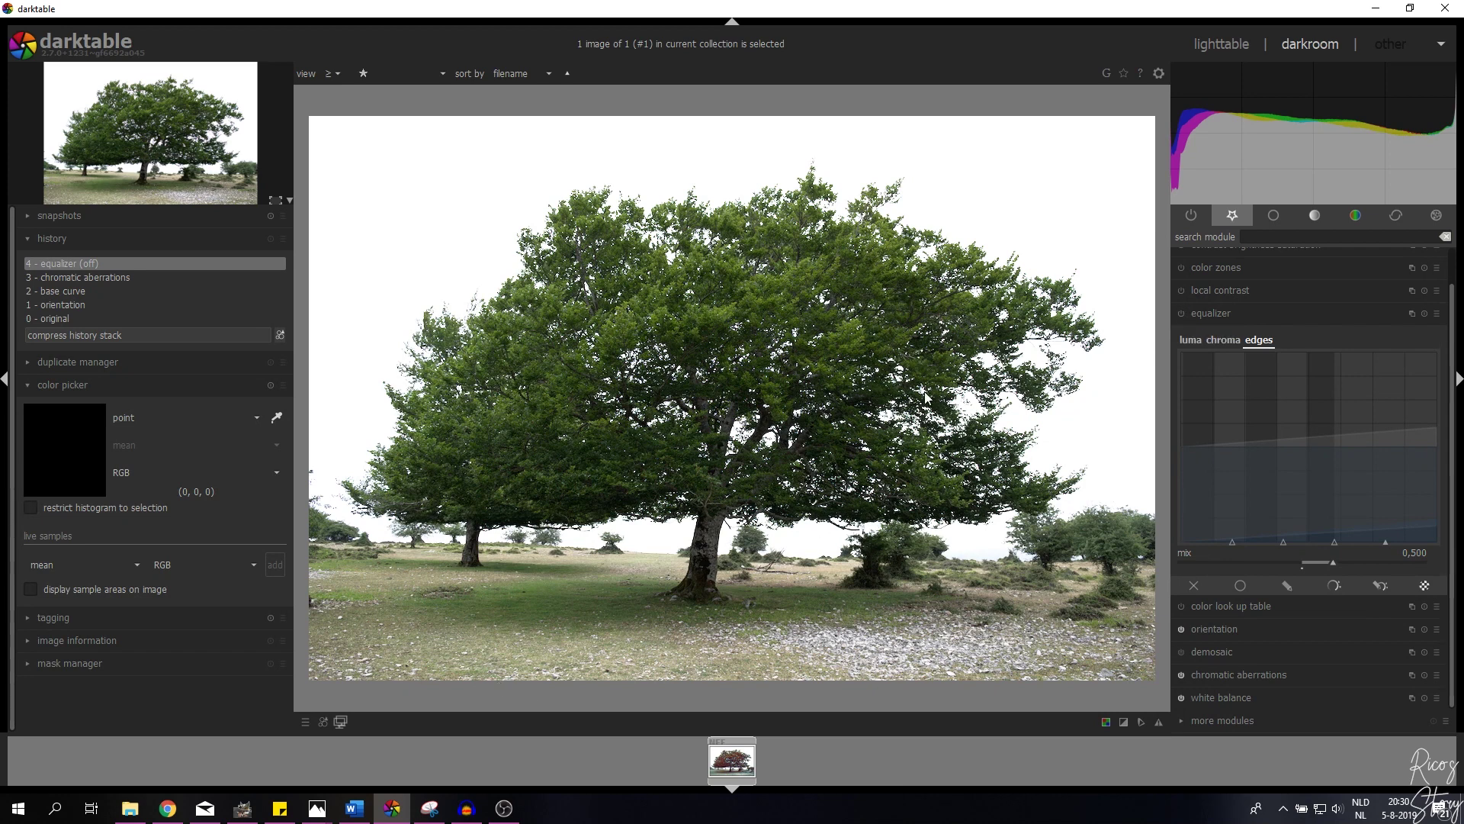
{"action": "left_click", "coordinate": [1179, 313]}
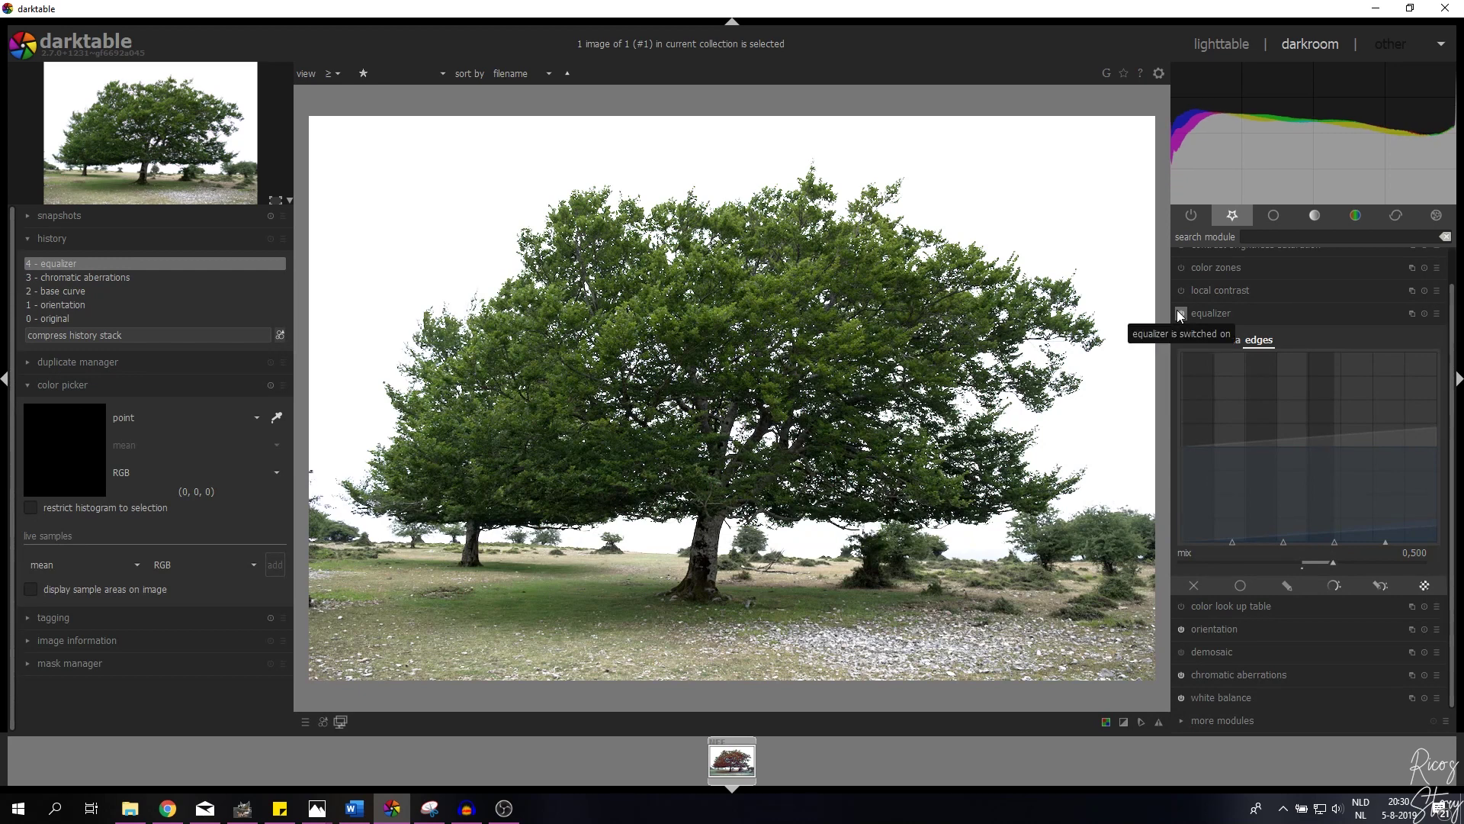
{"action": "left_click", "coordinate": [1215, 313]}
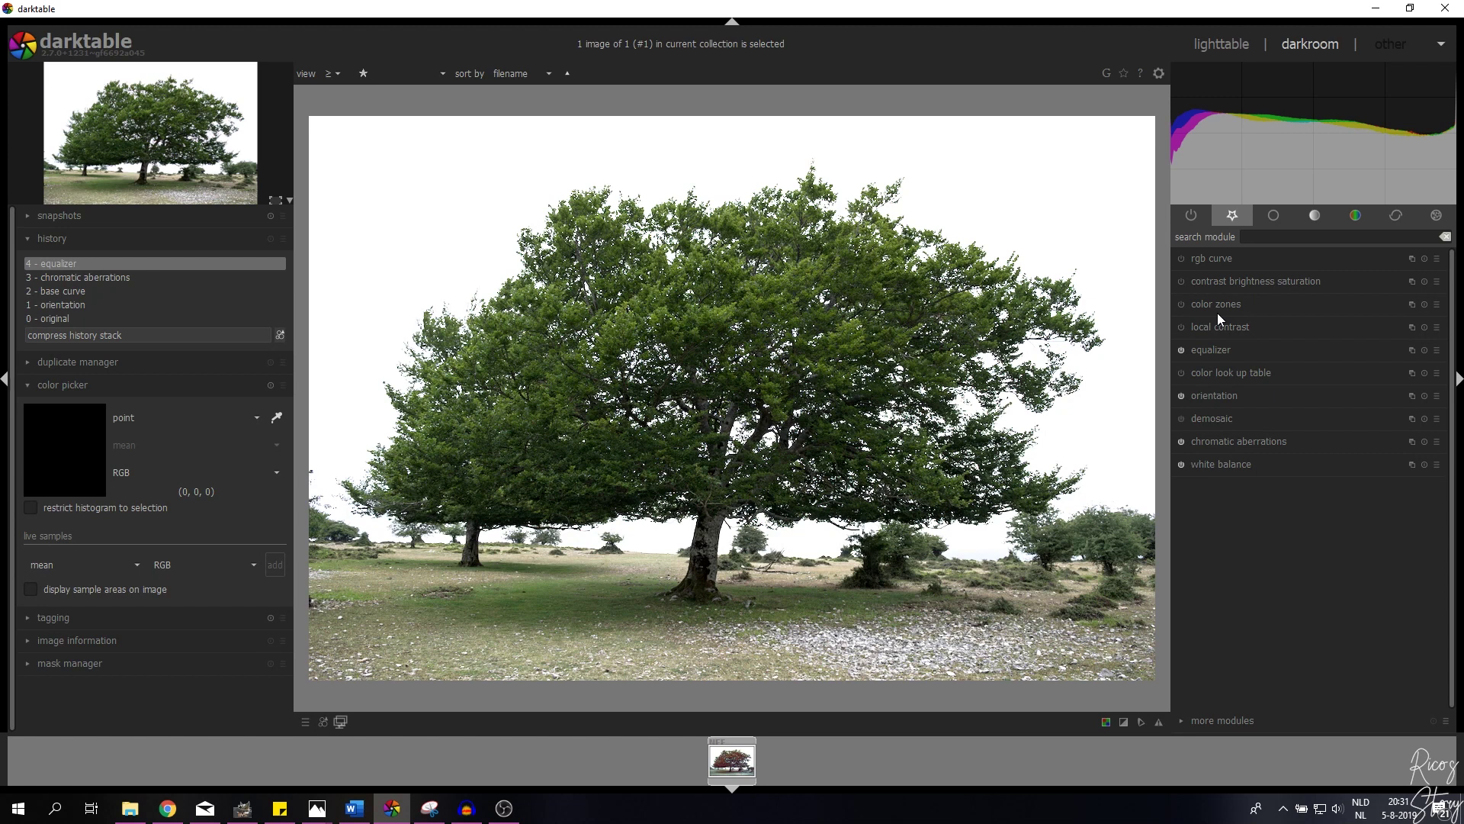
- Expand the color look up table and use its patch picker to sample a point in the tree's foliage
{"action": "left_click", "coordinate": [1237, 370]}
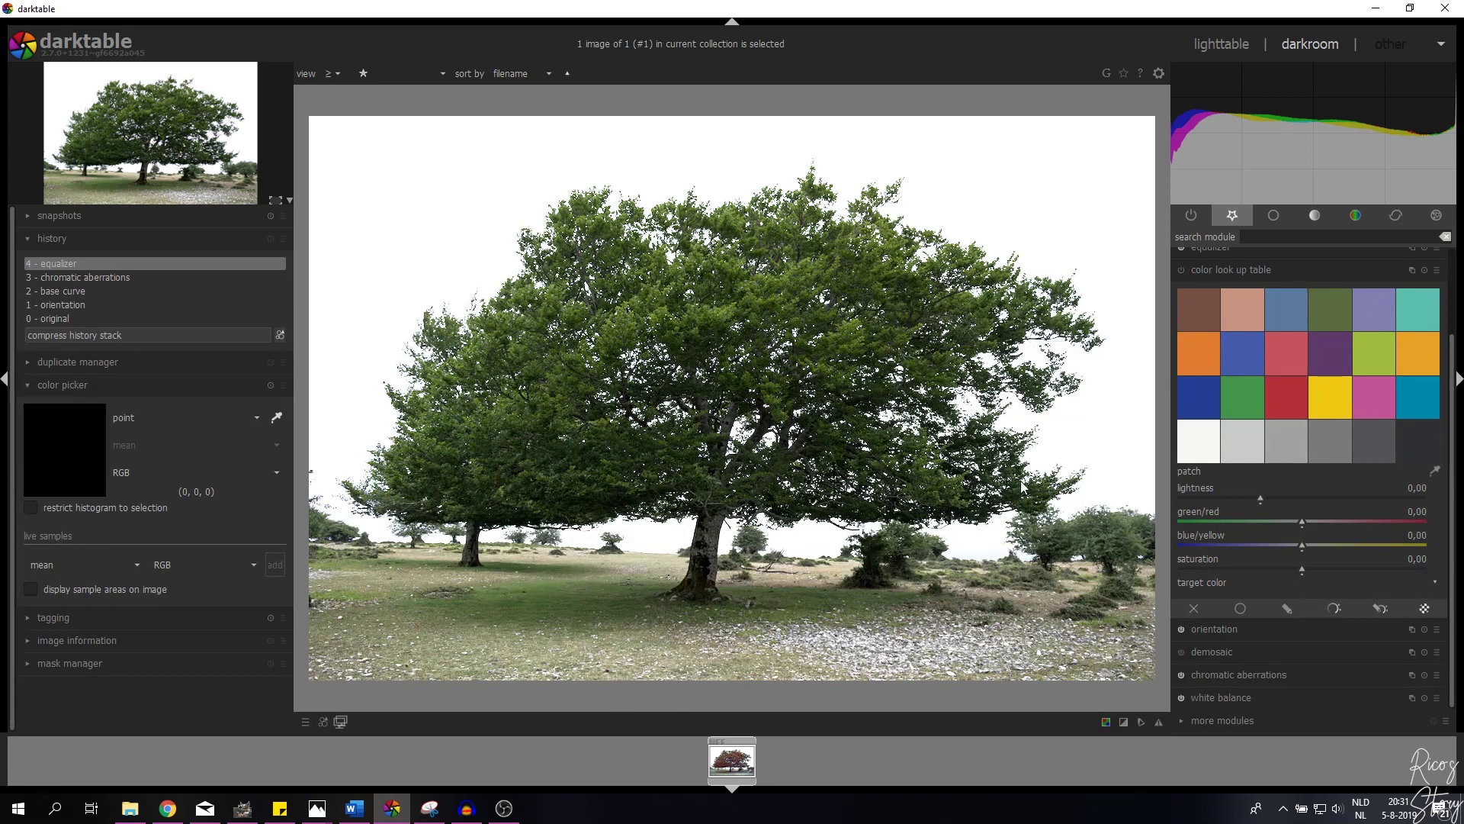
{"action": "left_click", "coordinate": [1325, 320]}
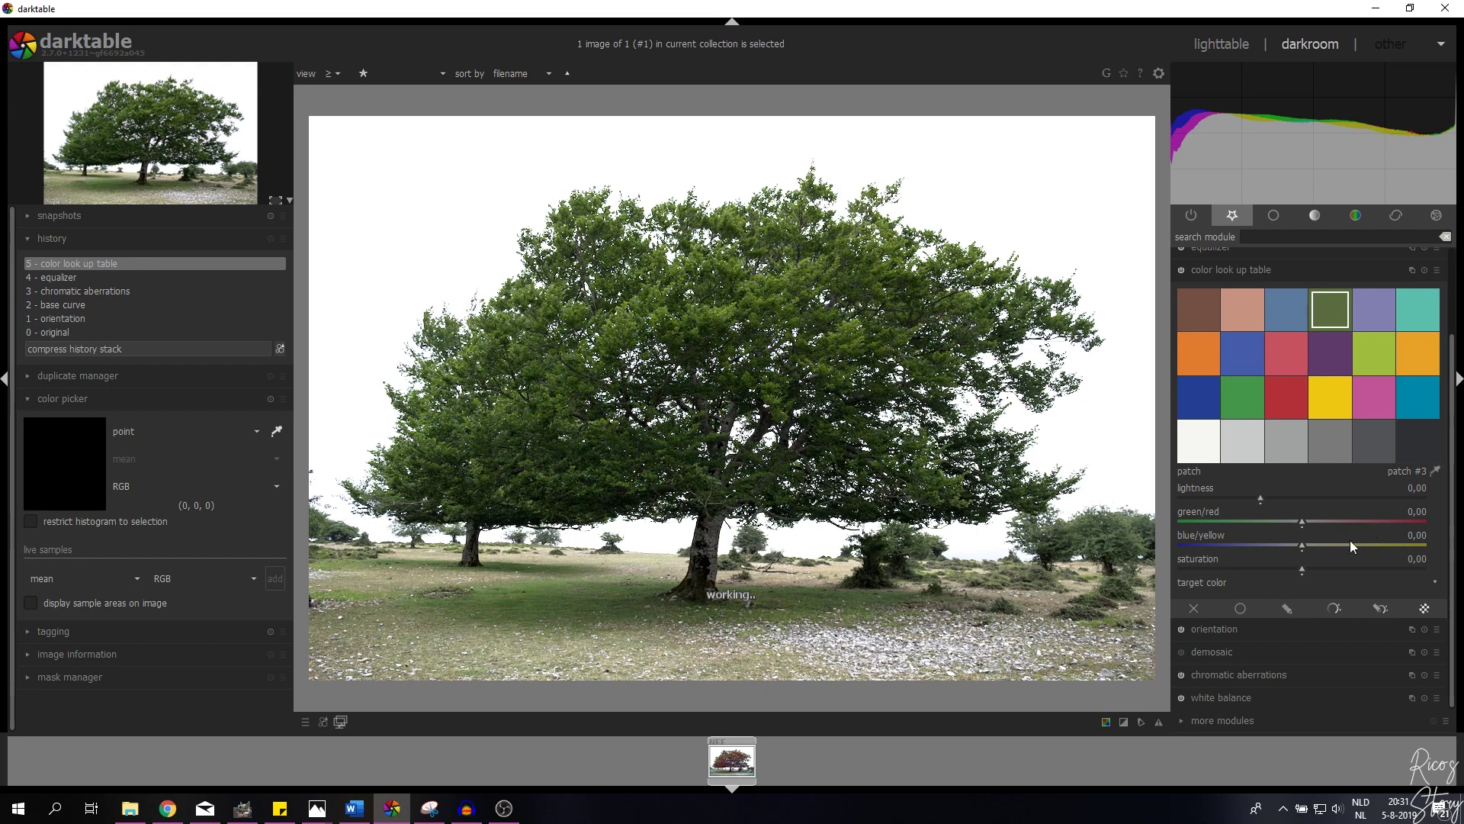
{"action": "left_click", "coordinate": [1238, 400]}
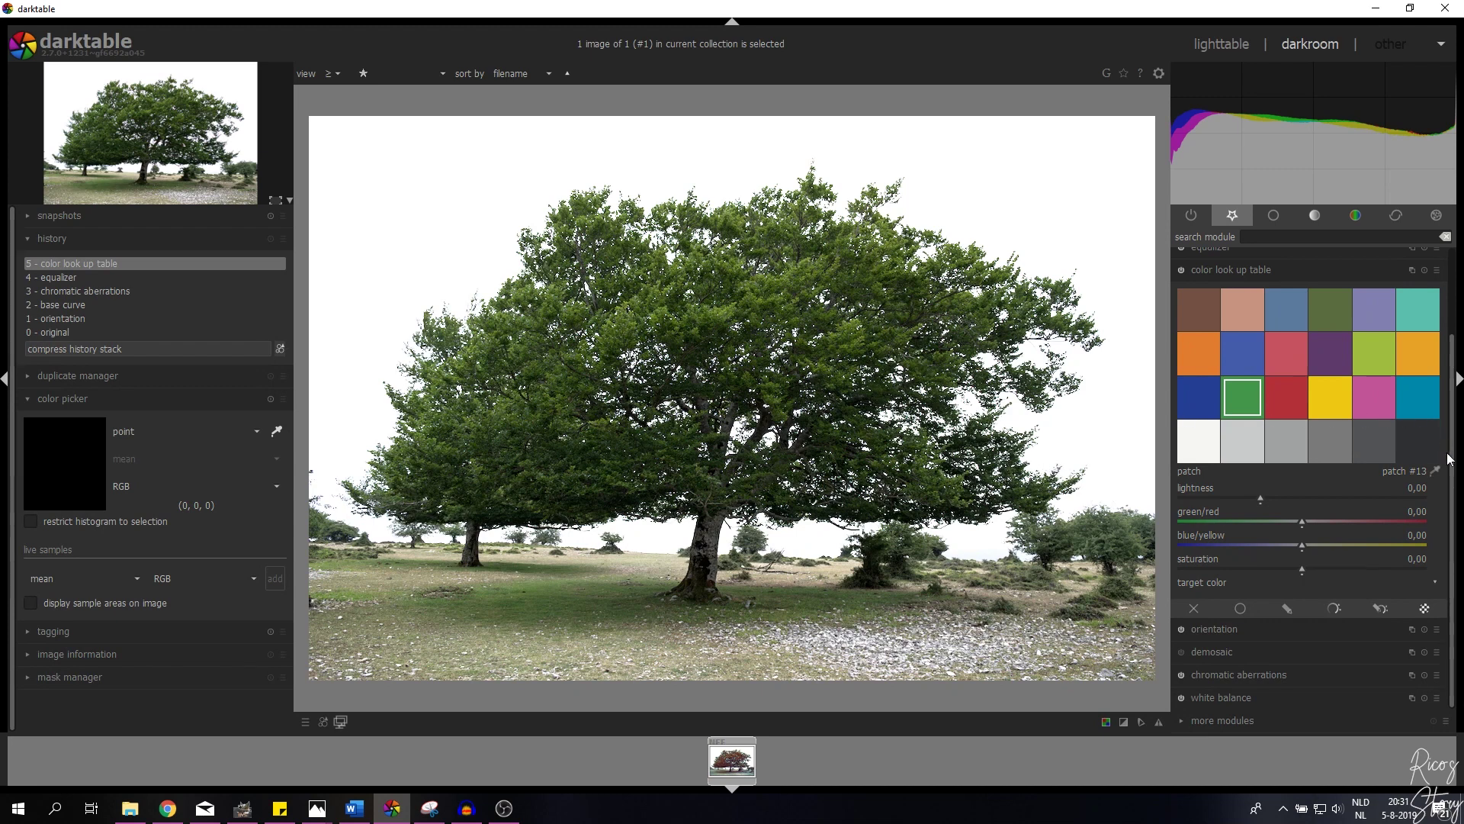
{"action": "left_click", "coordinate": [1435, 472]}
{"action": "left_click_drag", "start_coordinate": [734, 400], "coordinate": [686, 335]}
- Change the color picker to area mode, and replace patch #23 with the color of a small foliage area
{"action": "left_click", "coordinate": [157, 533]}
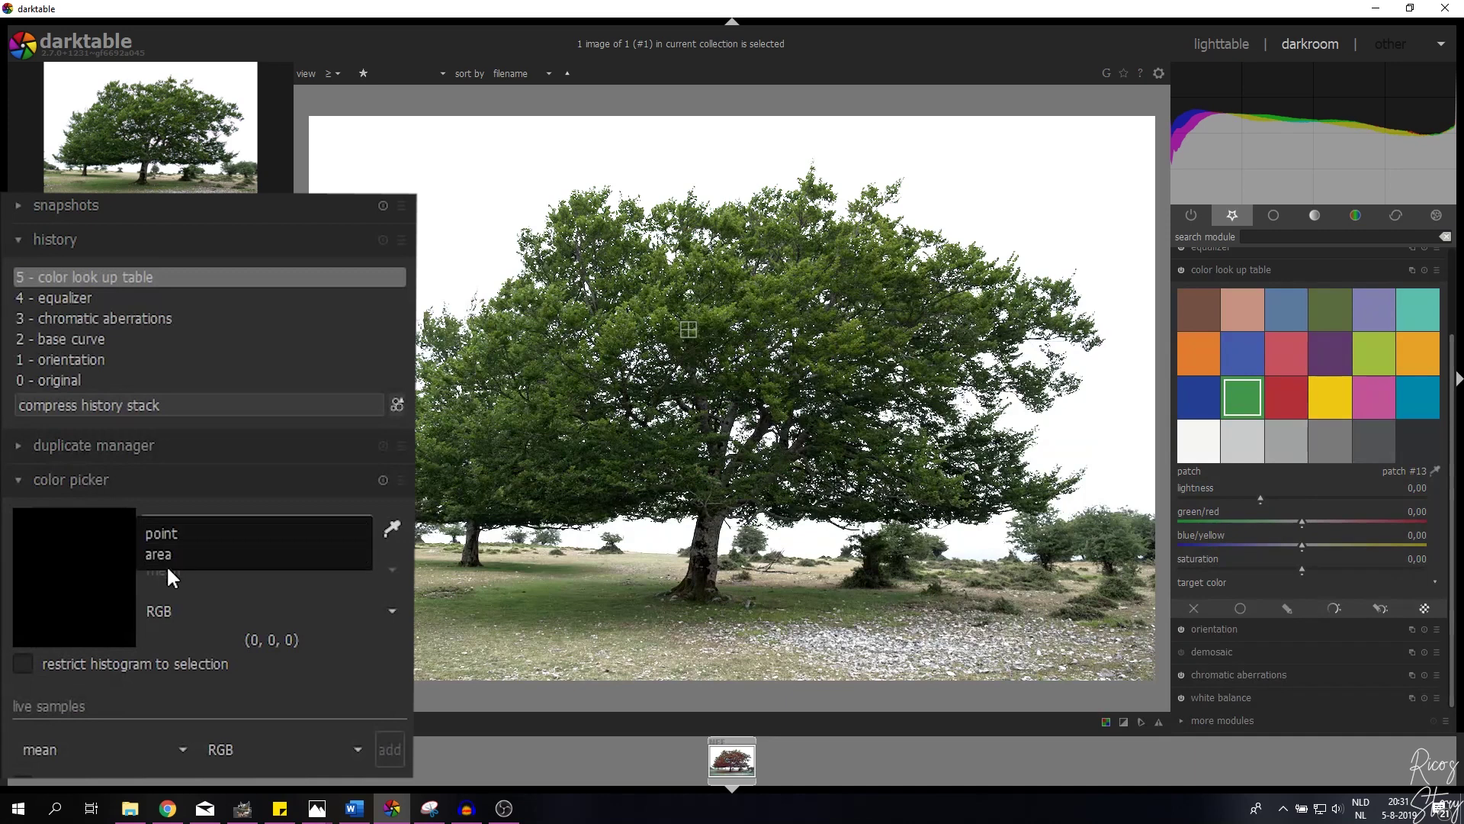
{"action": "left_click", "coordinate": [166, 550]}
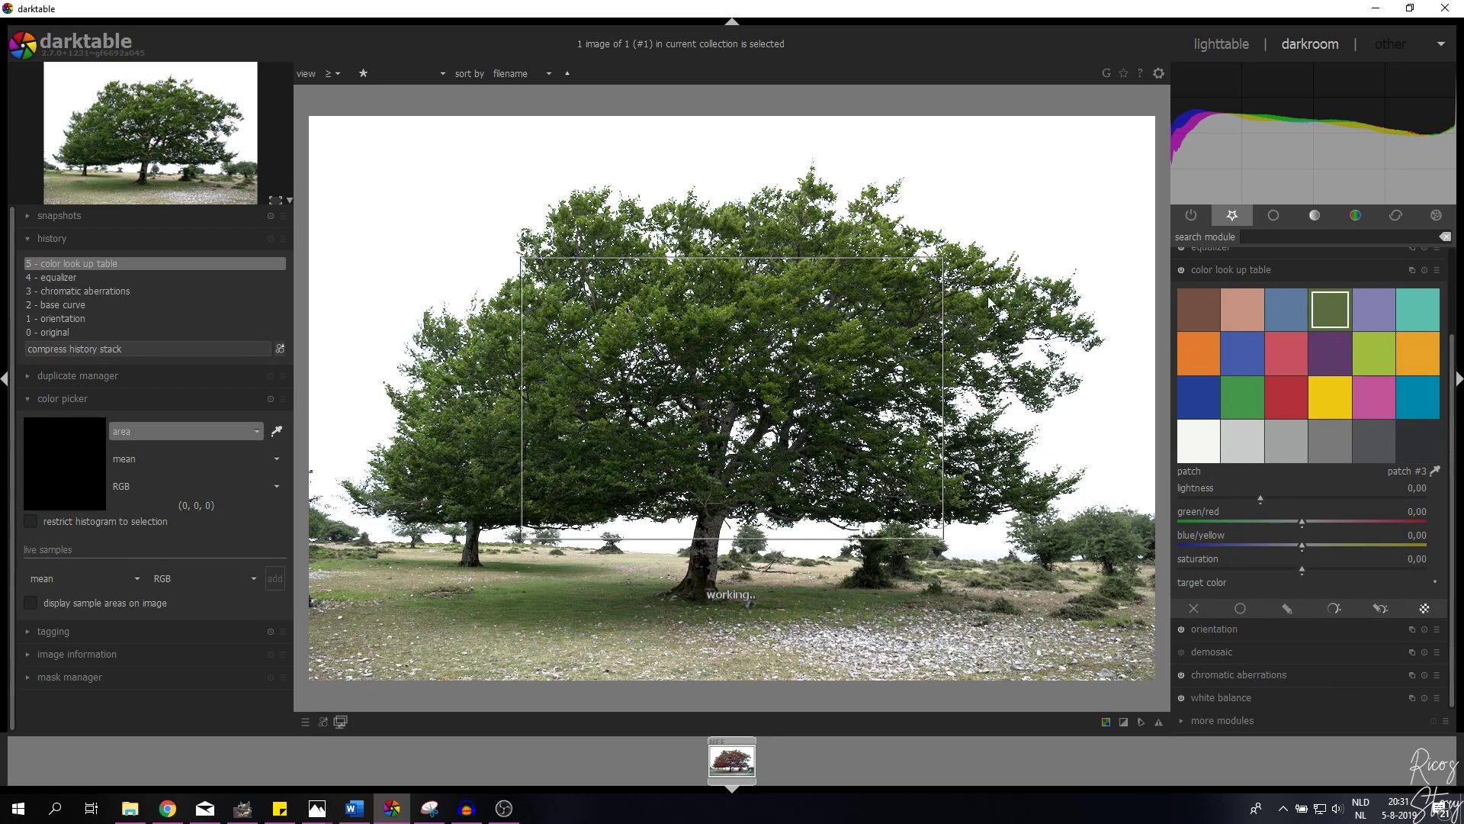
{"action": "left_click_drag", "start_coordinate": [638, 302], "coordinate": [662, 313]}
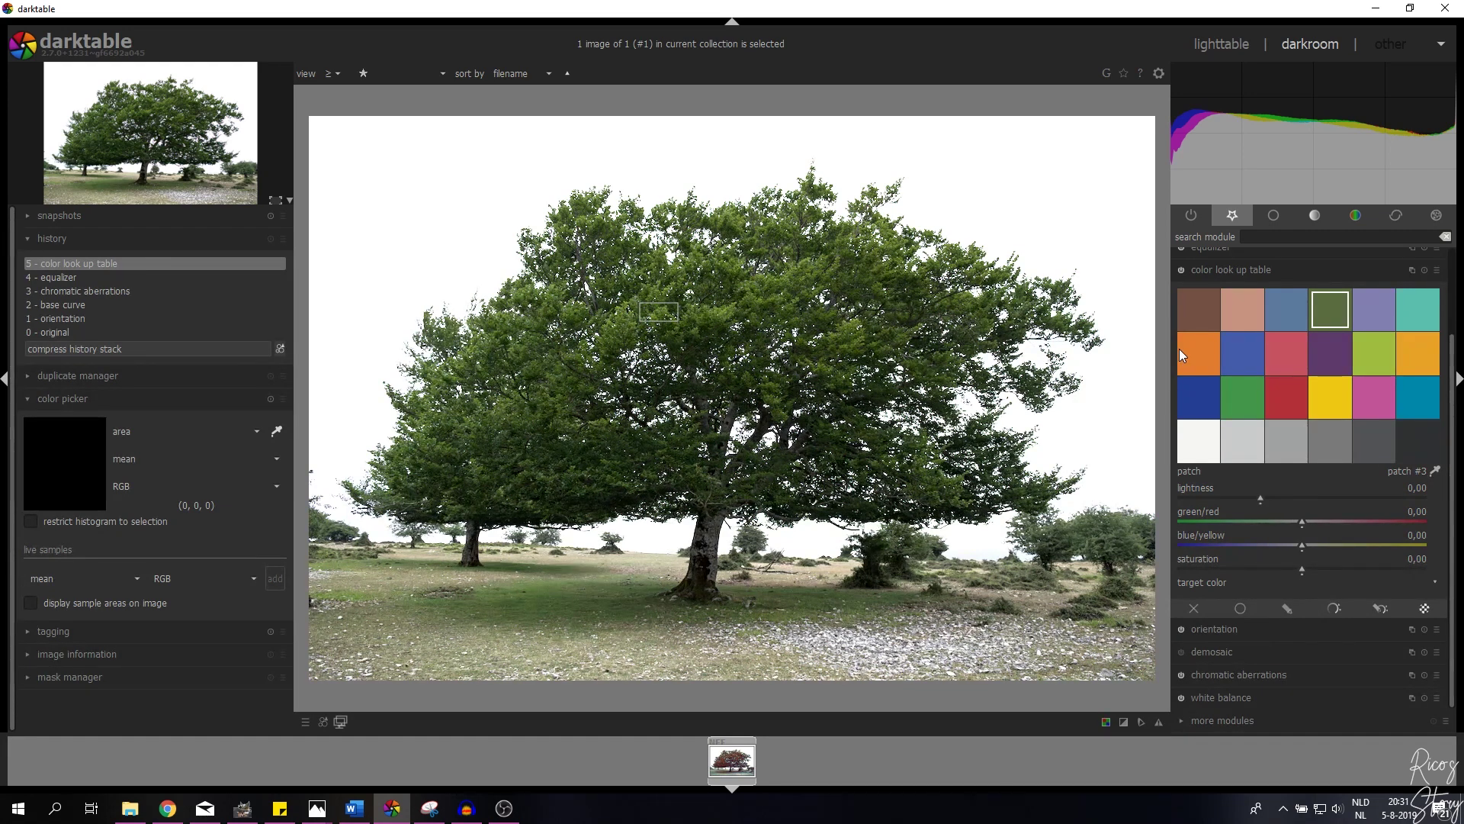
{"action": "left_click", "coordinate": [1425, 443]}
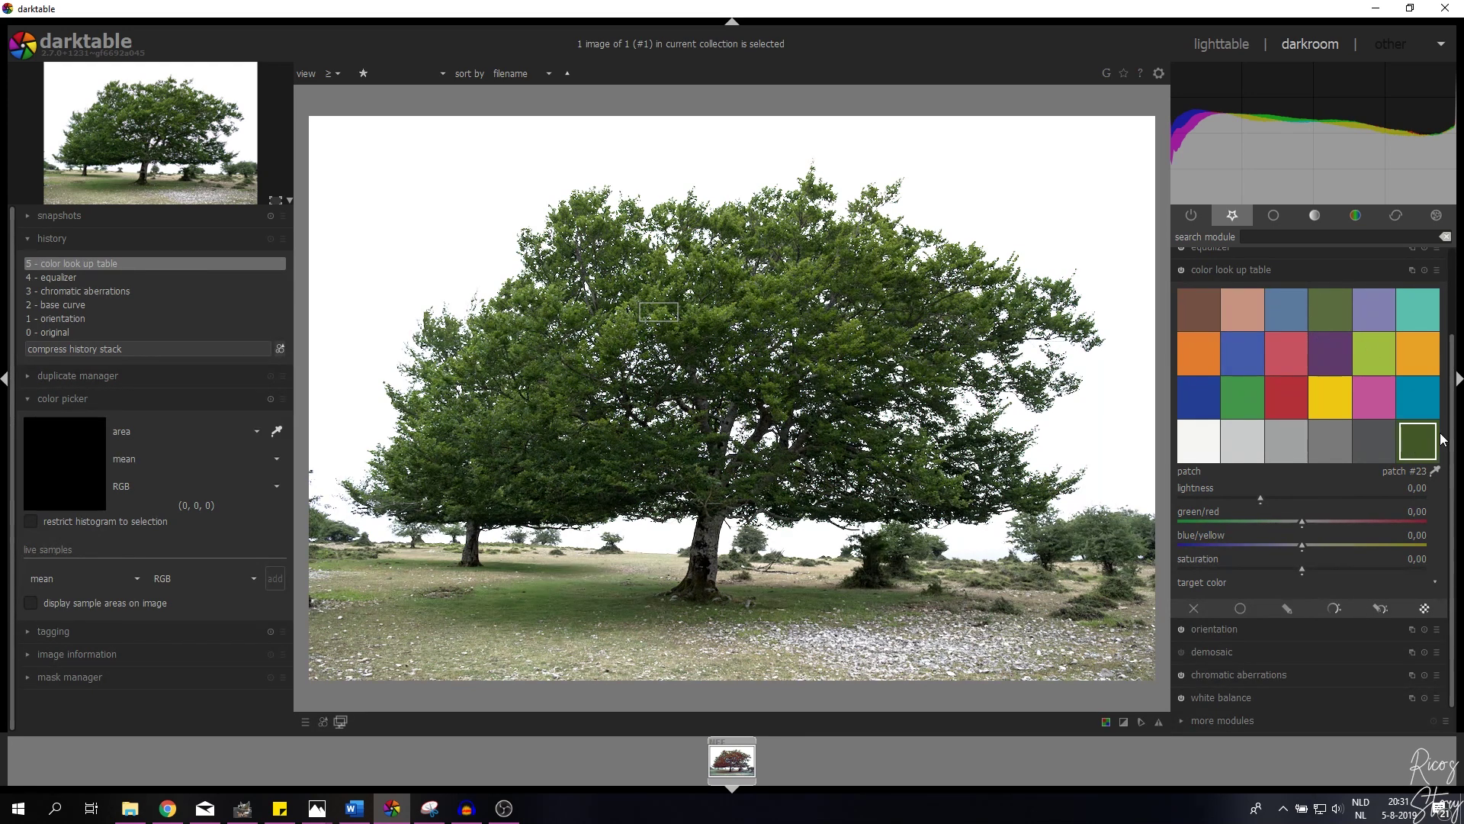
- Shift the green/red offset of patch #23 toward red and set that of patch #3 to about 47.76
{"action": "left_click", "coordinate": [1302, 521]}
{"action": "left_click", "coordinate": [1316, 523]}
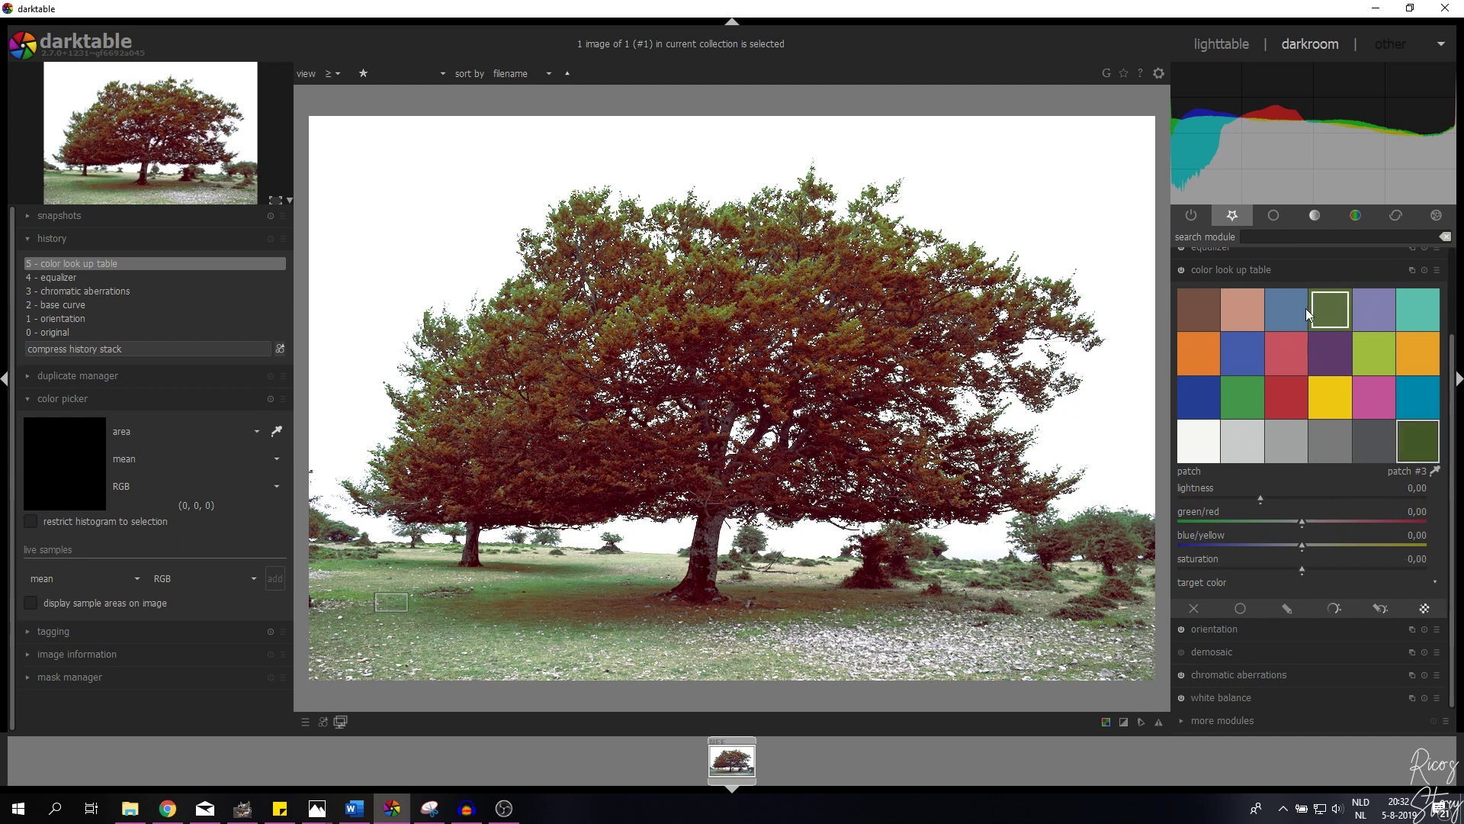
{"action": "left_click", "coordinate": [1325, 523]}
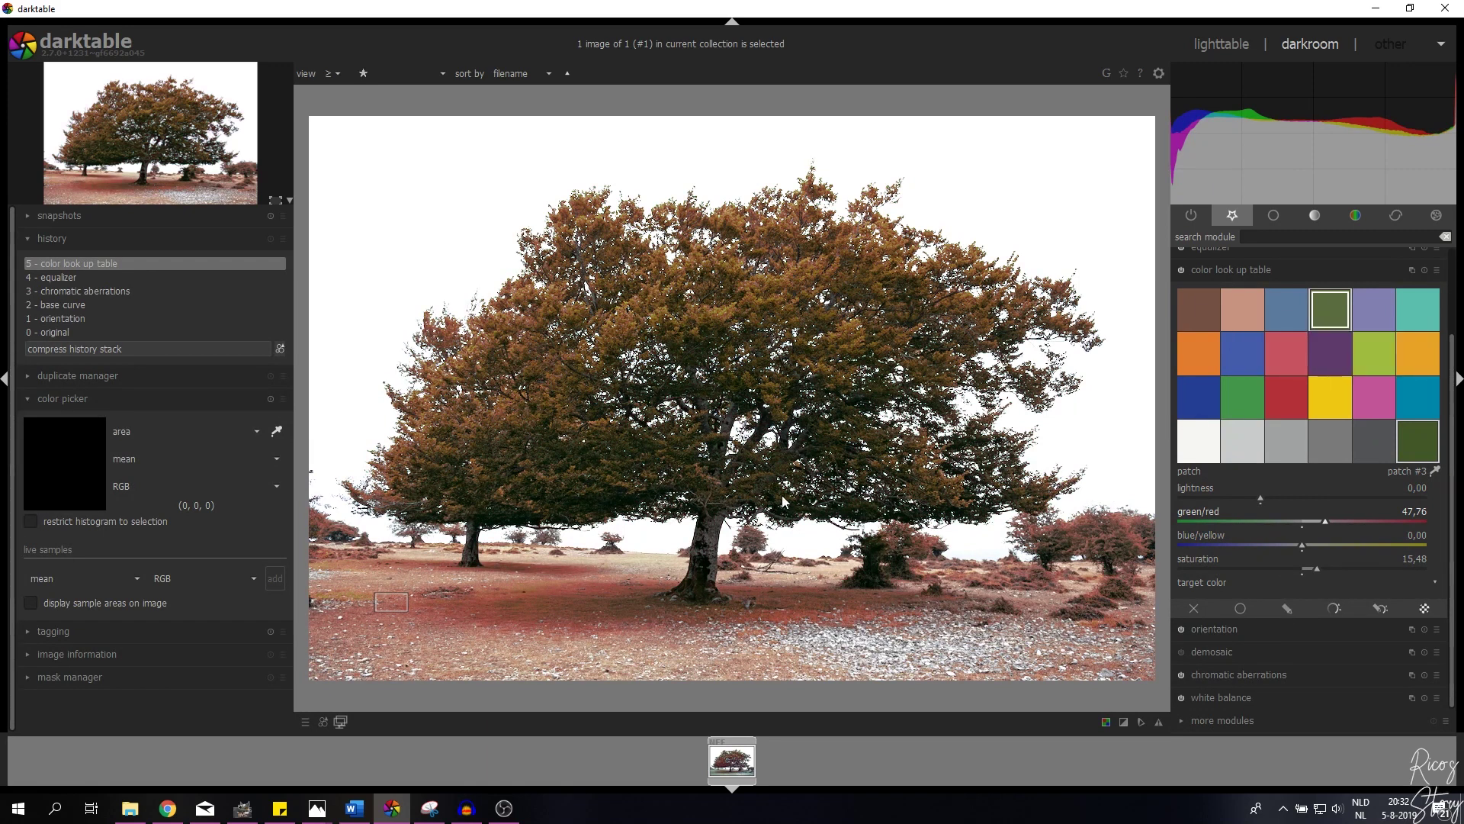
- Set the green/red offset of the bright green patch #13 to about 44.62
{"action": "left_click", "coordinate": [1238, 399]}
{"action": "left_click_drag", "start_coordinate": [1306, 510], "coordinate": [1315, 520]}
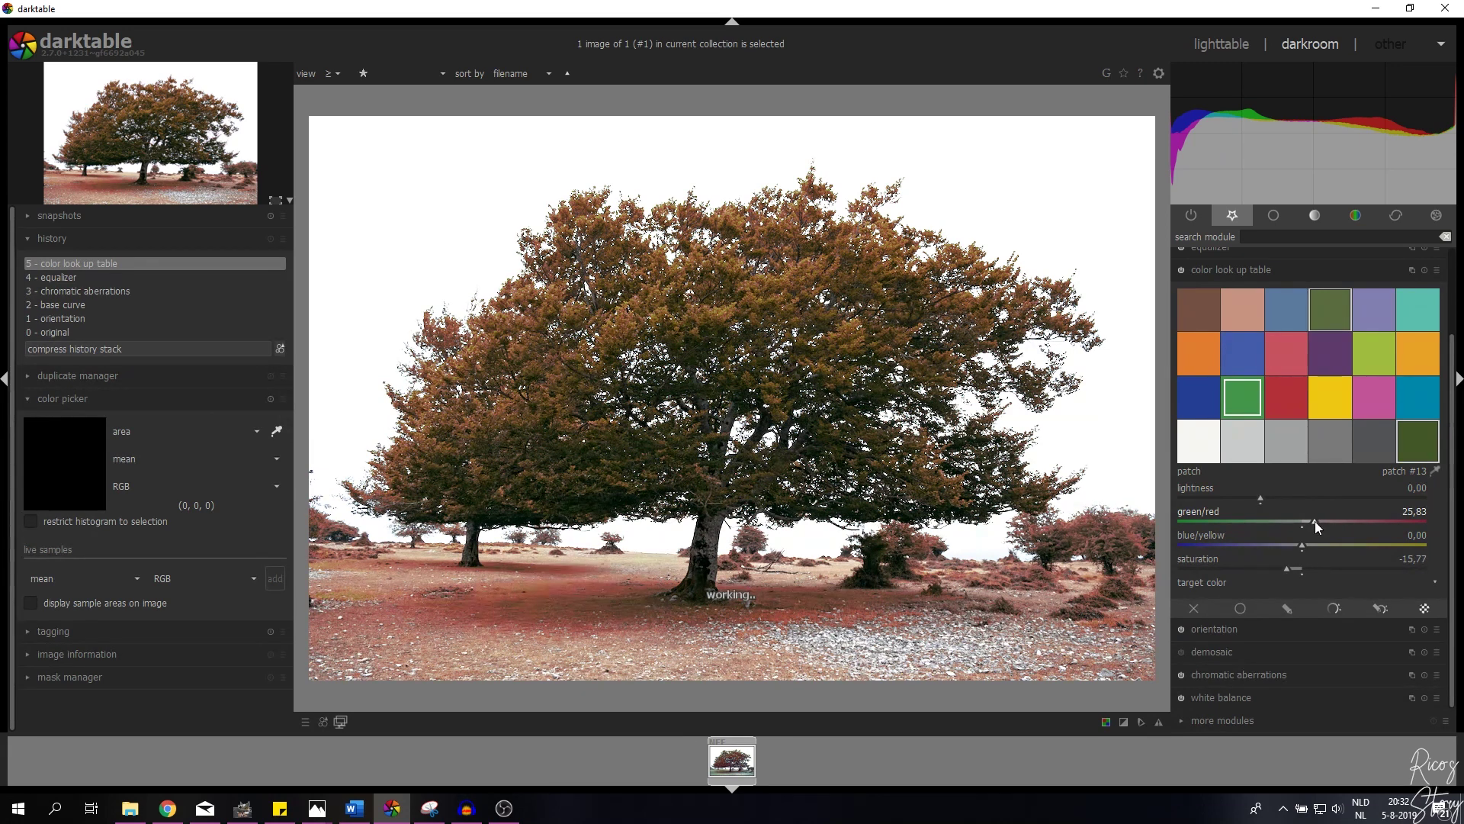
{"action": "left_click_drag", "start_coordinate": [1318, 524], "coordinate": [1324, 522]}
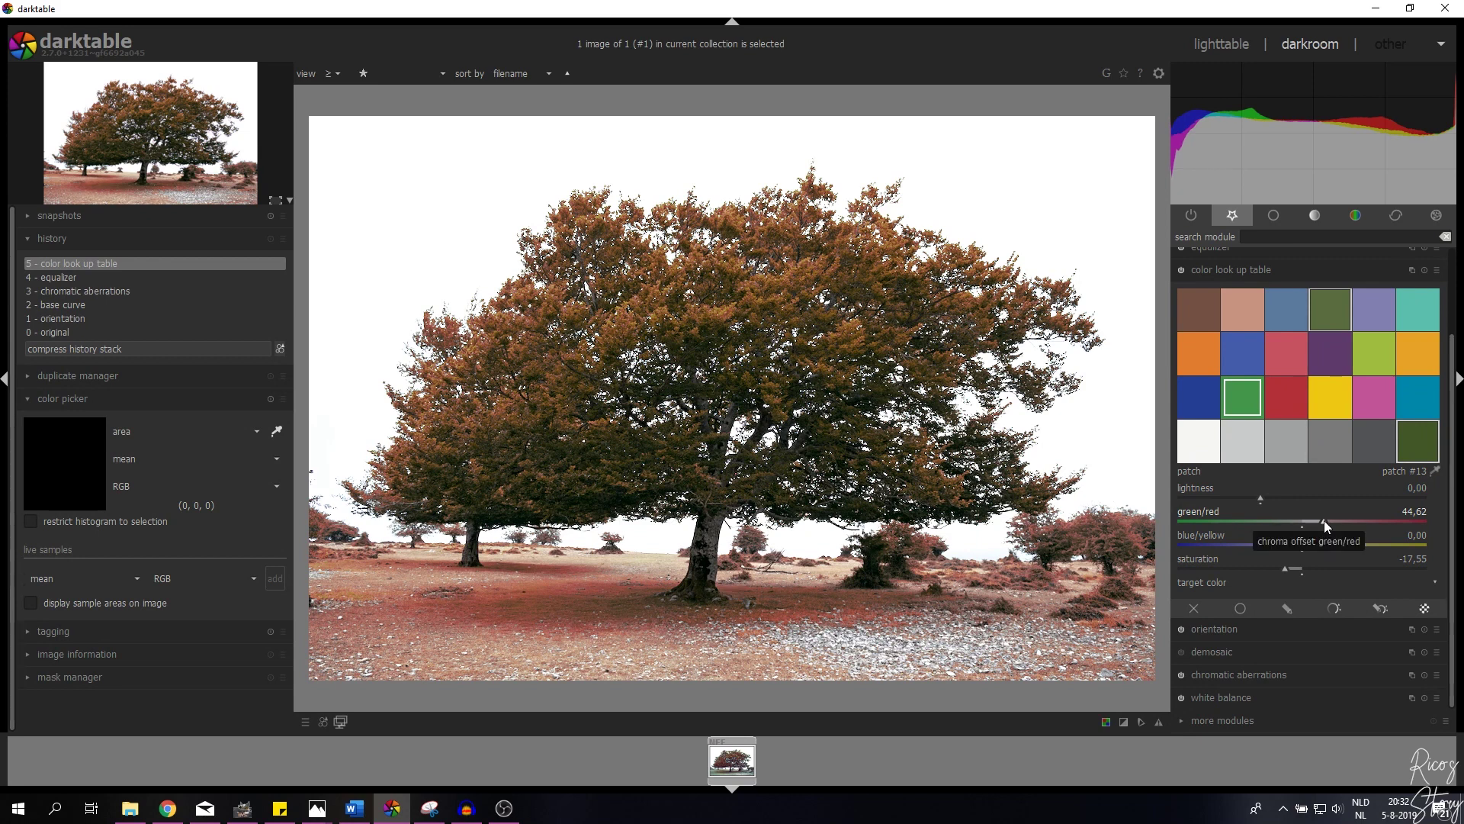
- Set the green/red offset of olive green patch #3 to 30 and collapse the color look up table
{"action": "left_click", "coordinate": [1325, 327]}
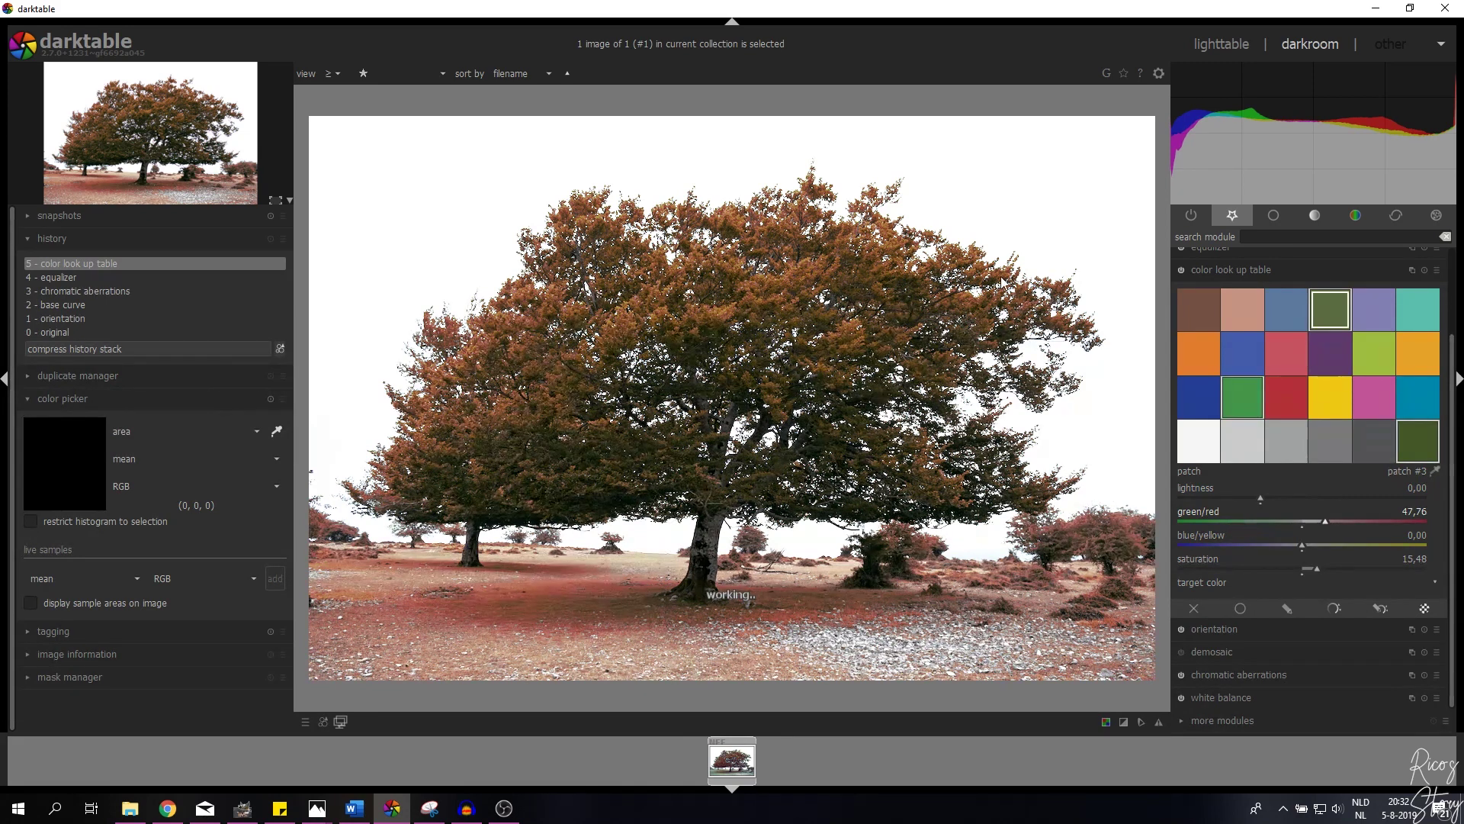
{"action": "right_click", "coordinate": [1329, 524]}
{"action": "type", "text": "30"}
{"action": "key", "text": "Return"}
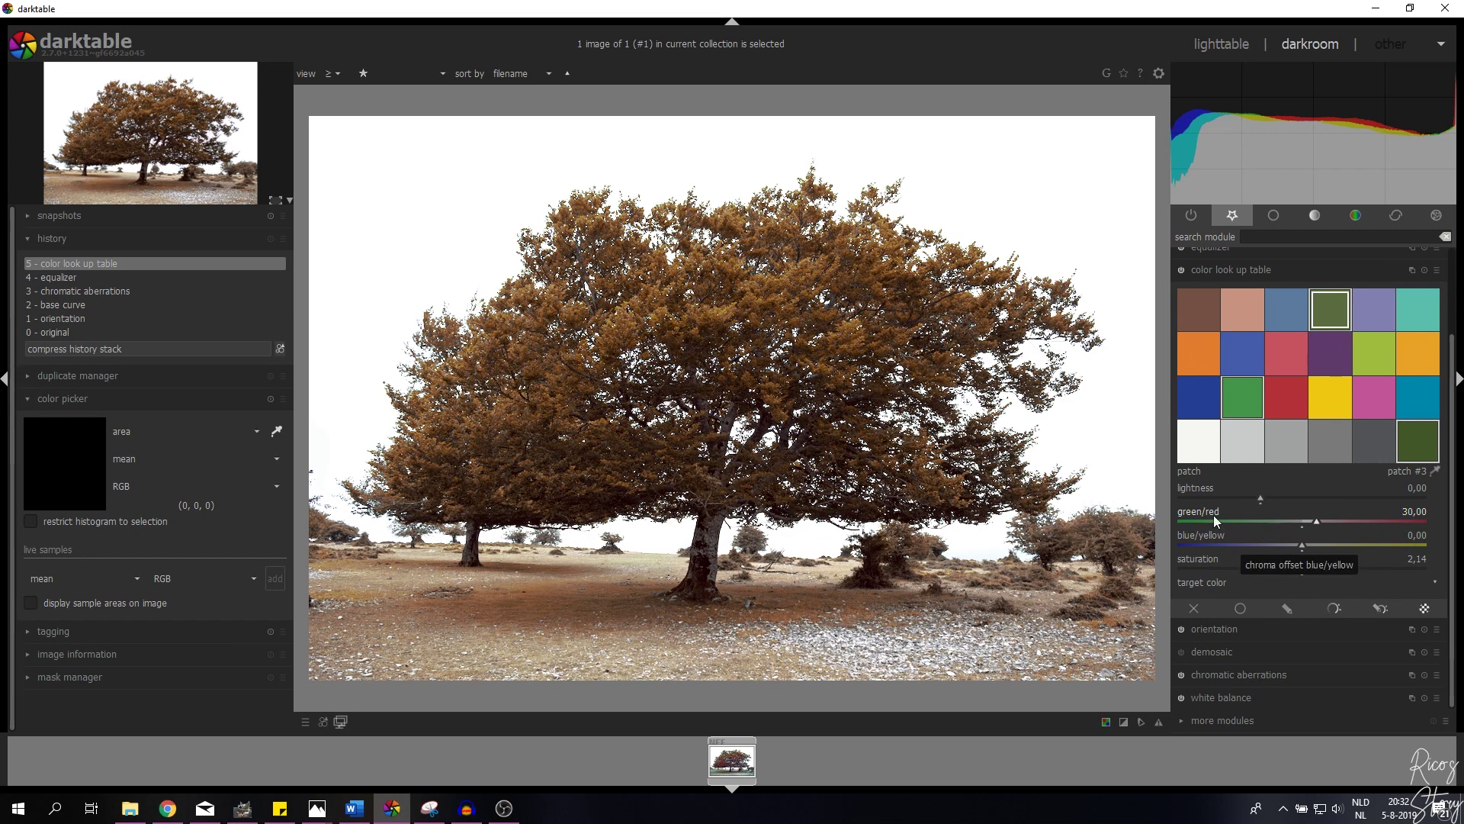
{"action": "left_click", "coordinate": [1251, 270]}
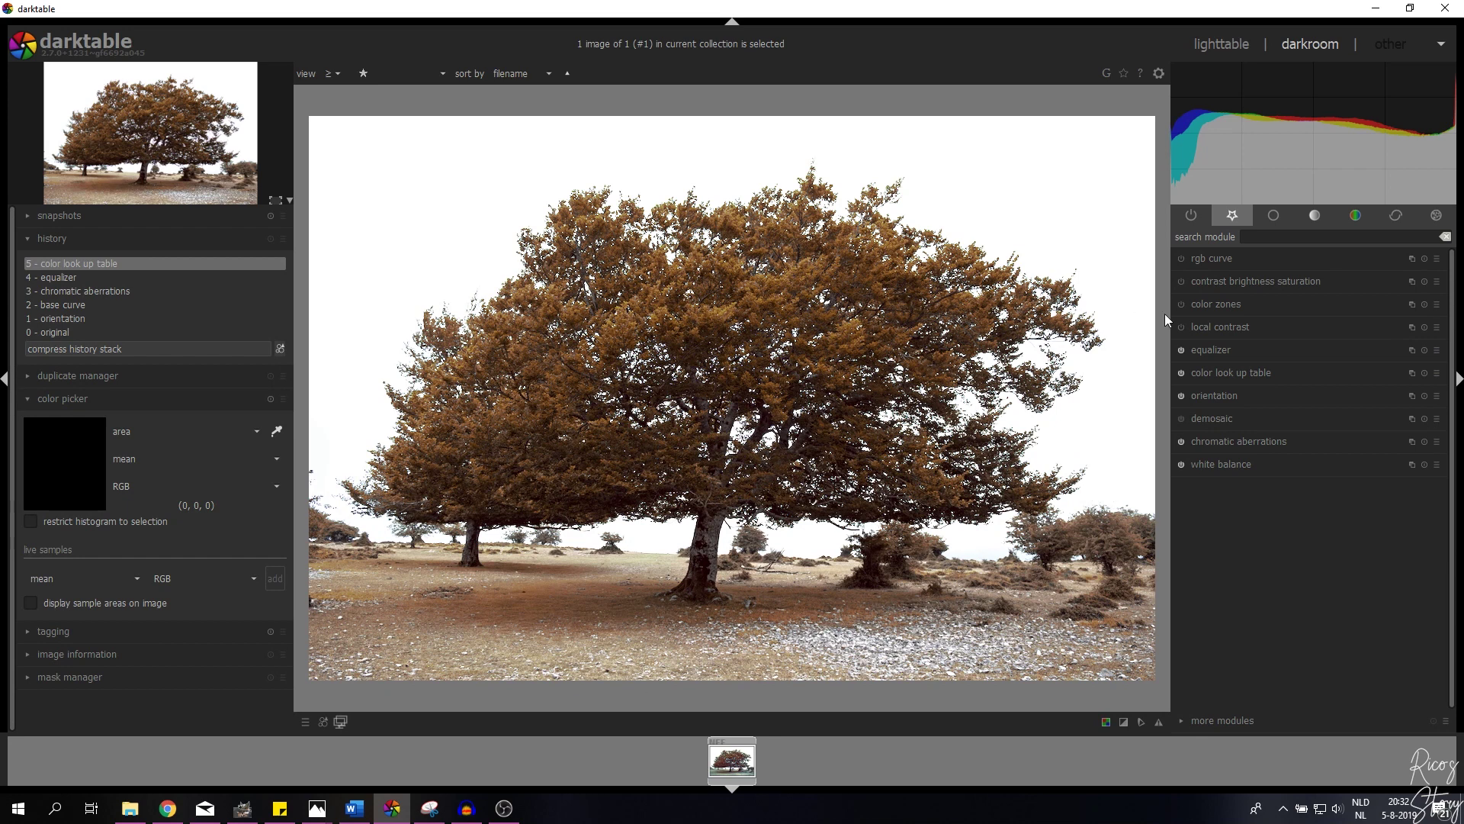
- Enable color zones and pull the hue curve down in a narrow dip around the sampled foliage color to turn the leaves redder
{"action": "left_click", "coordinate": [1216, 304]}
{"action": "left_click", "coordinate": [1070, 113]}
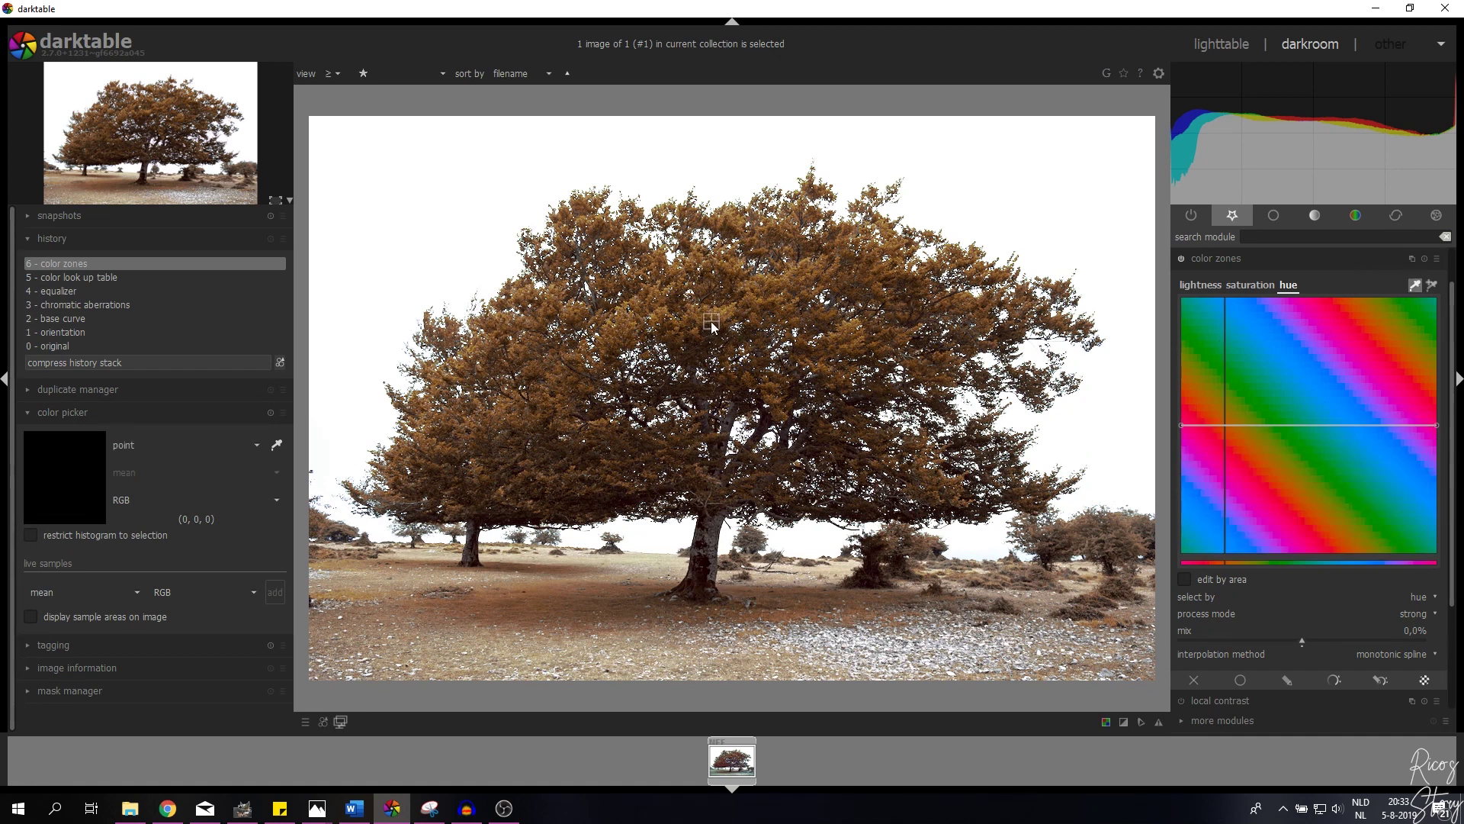
{"action": "left_click_drag", "start_coordinate": [710, 328], "coordinate": [542, 414]}
{"action": "left_click_drag", "start_coordinate": [1210, 424], "coordinate": [1210, 427]}
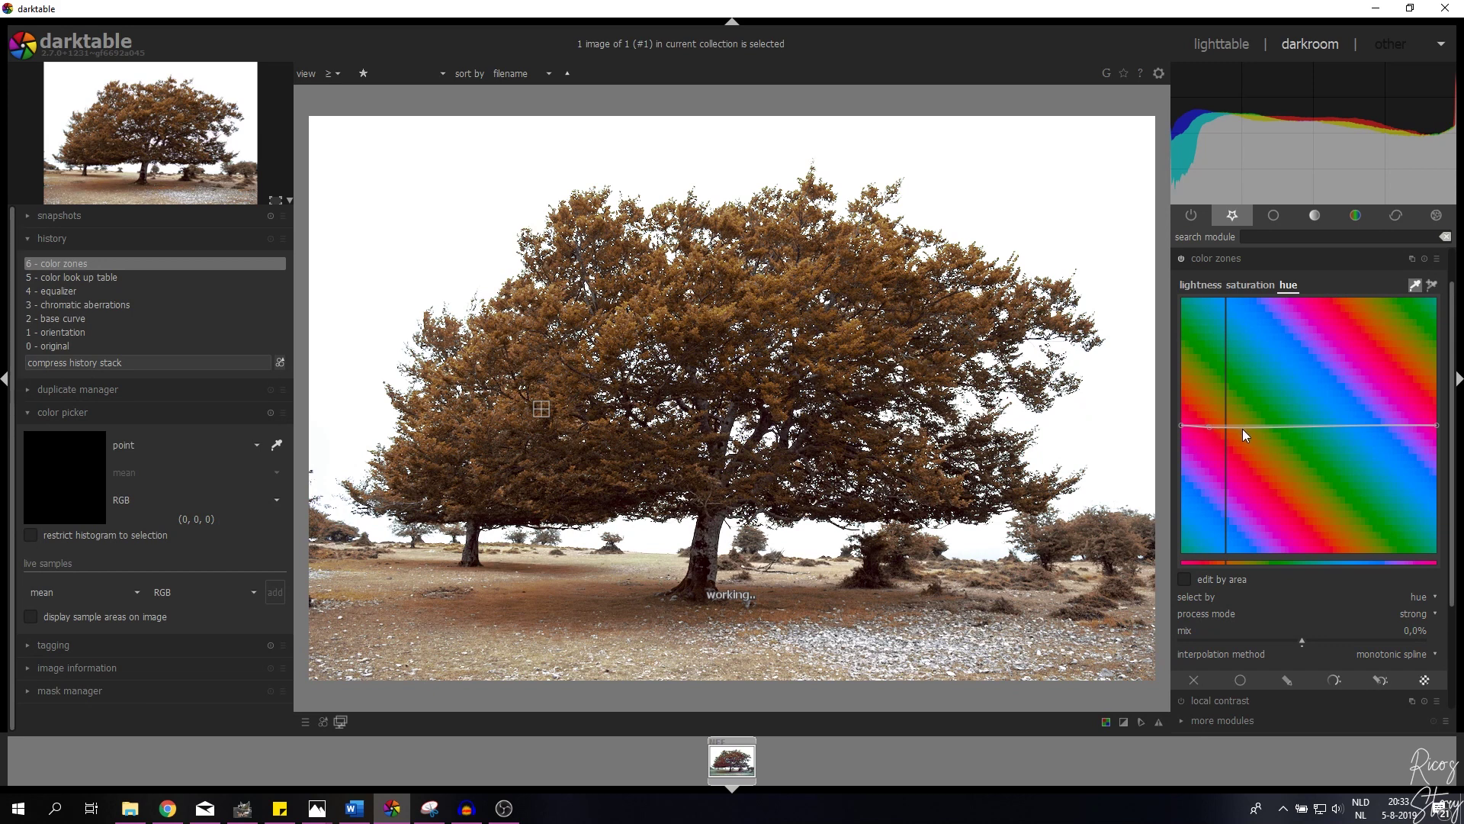
{"action": "left_click", "coordinate": [1243, 427]}
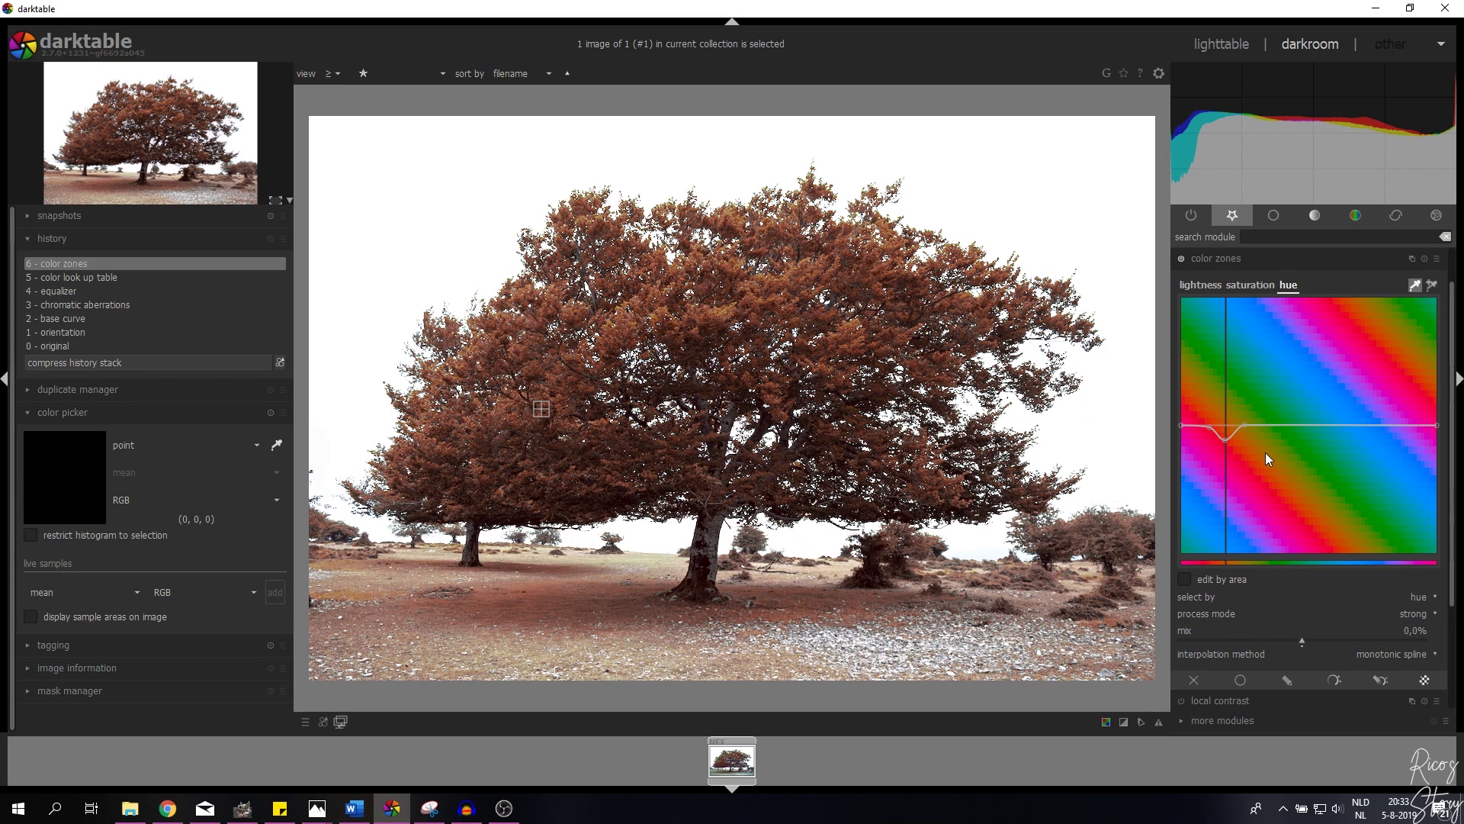
{"action": "left_click_drag", "start_coordinate": [1092, 534], "coordinate": [1106, 531]}
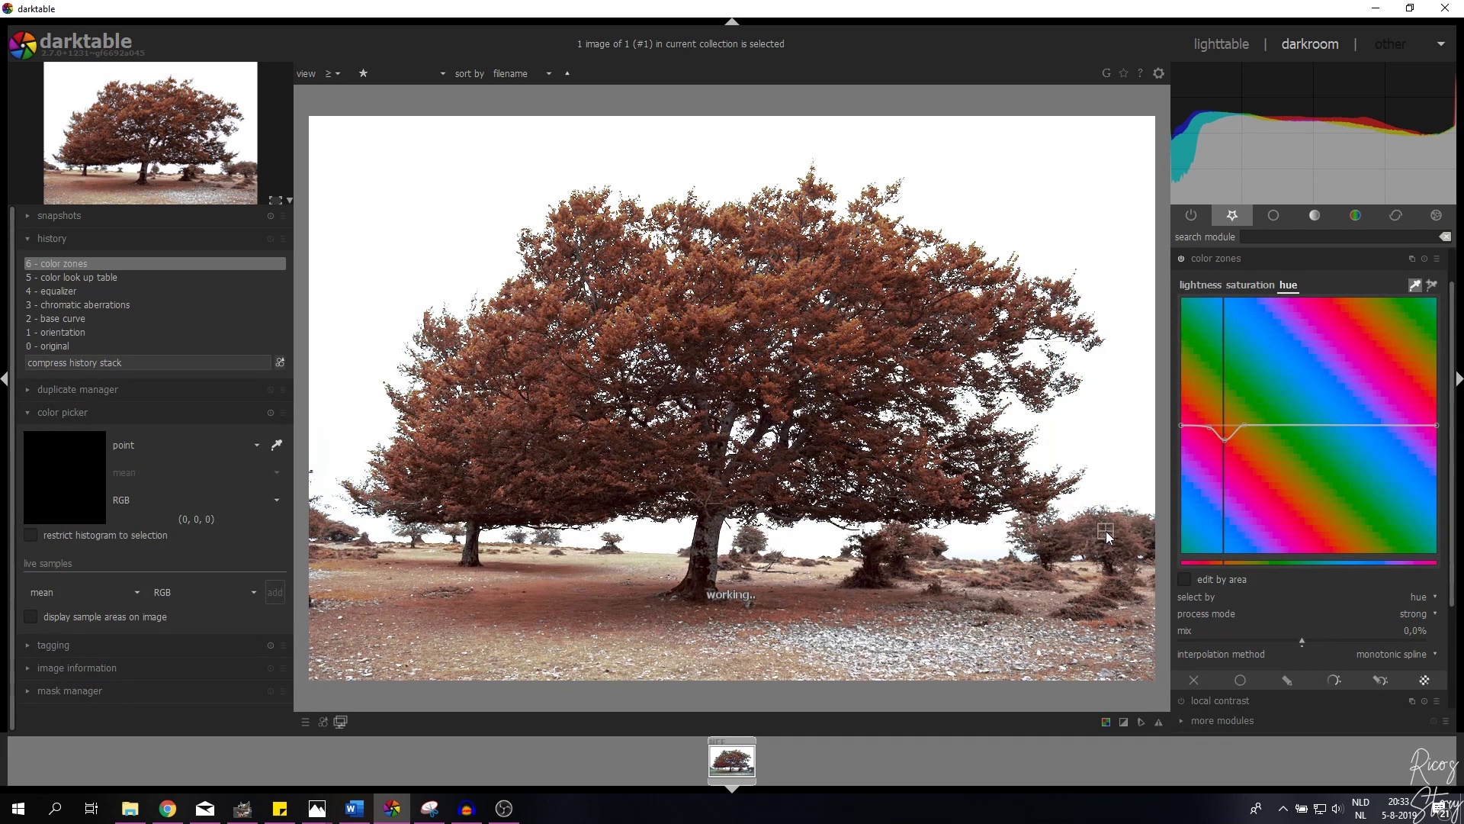
{"action": "left_click_drag", "start_coordinate": [1219, 442], "coordinate": [1220, 437]}
- Raise the color zones saturation curve in a narrow peak at the sampled foliage color and collapse the module
{"action": "left_click", "coordinate": [1250, 284]}
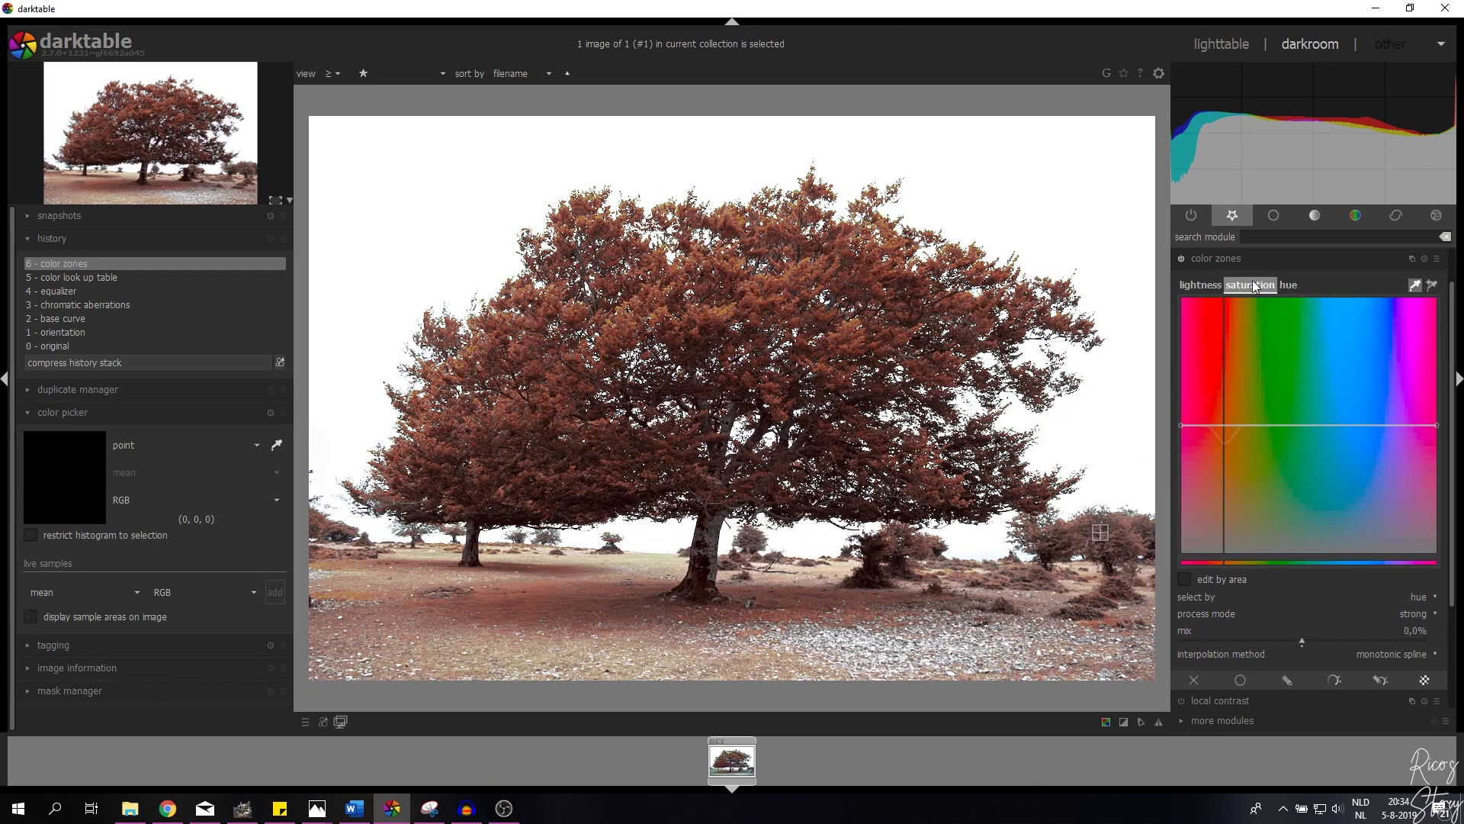
{"action": "left_click", "coordinate": [1209, 425]}
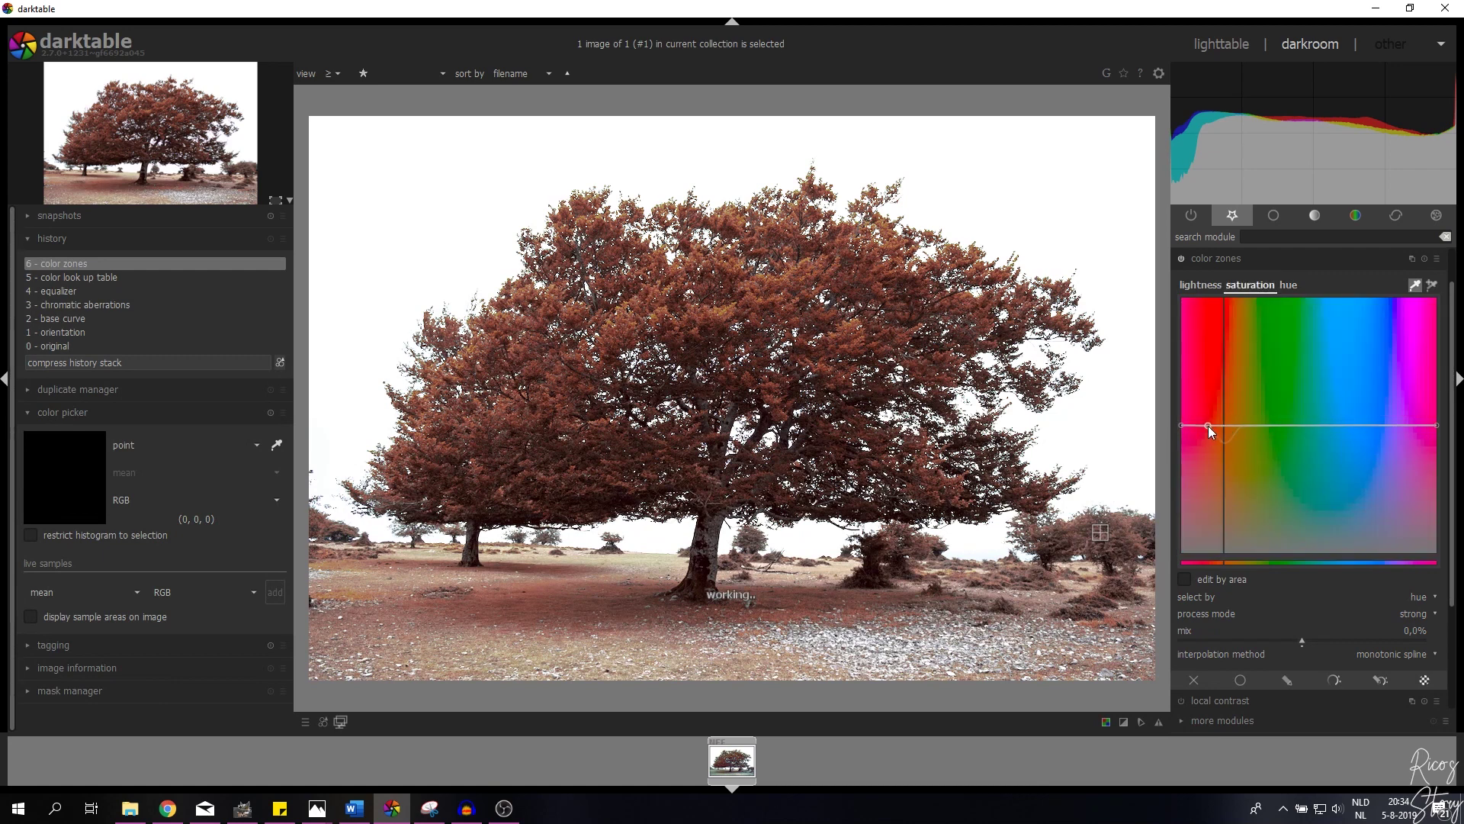
{"action": "left_click", "coordinate": [1240, 423]}
{"action": "left_click_drag", "start_coordinate": [1223, 422], "coordinate": [1224, 405]}
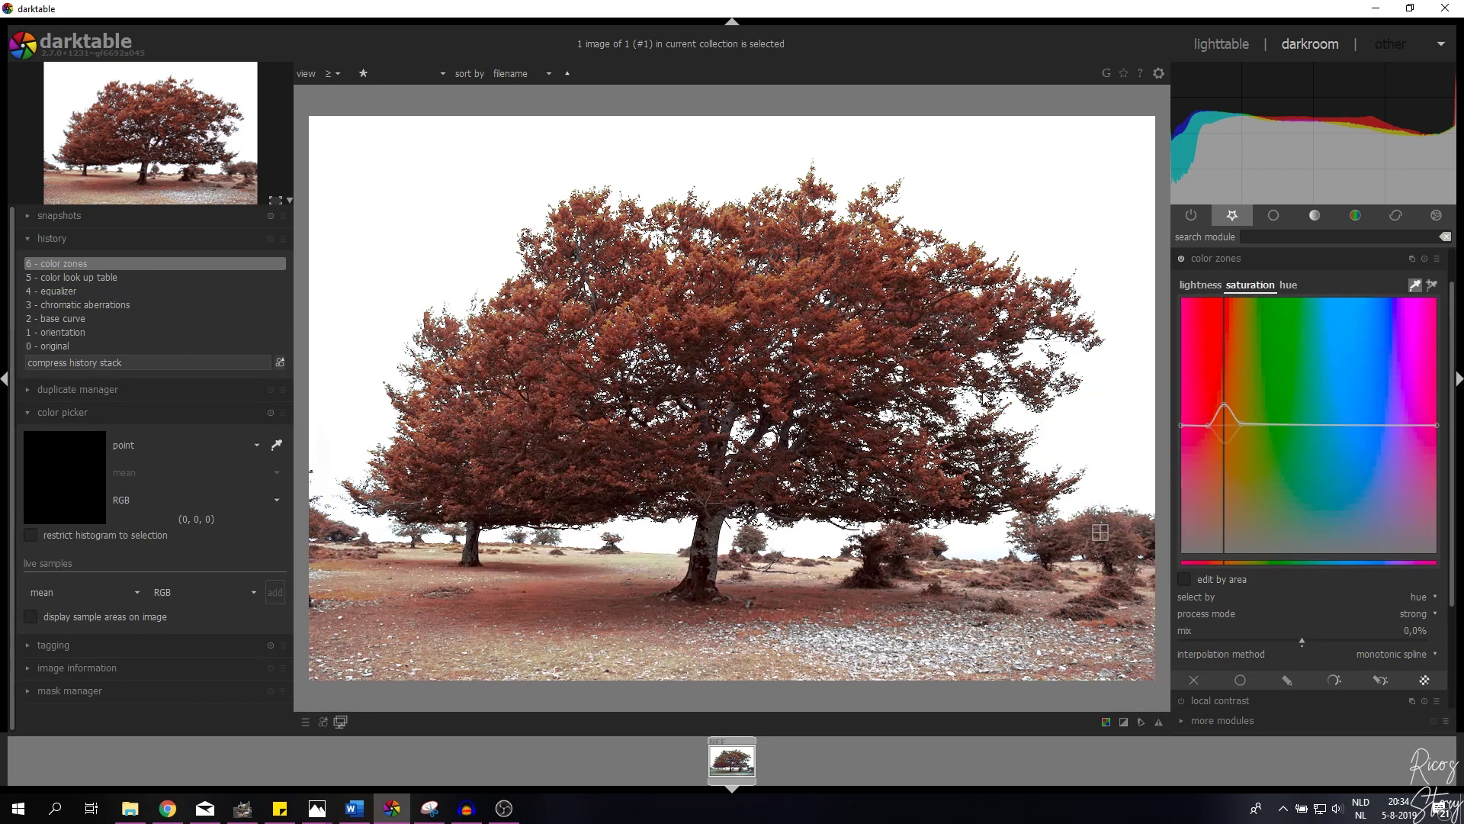
{"action": "left_click", "coordinate": [1248, 259]}
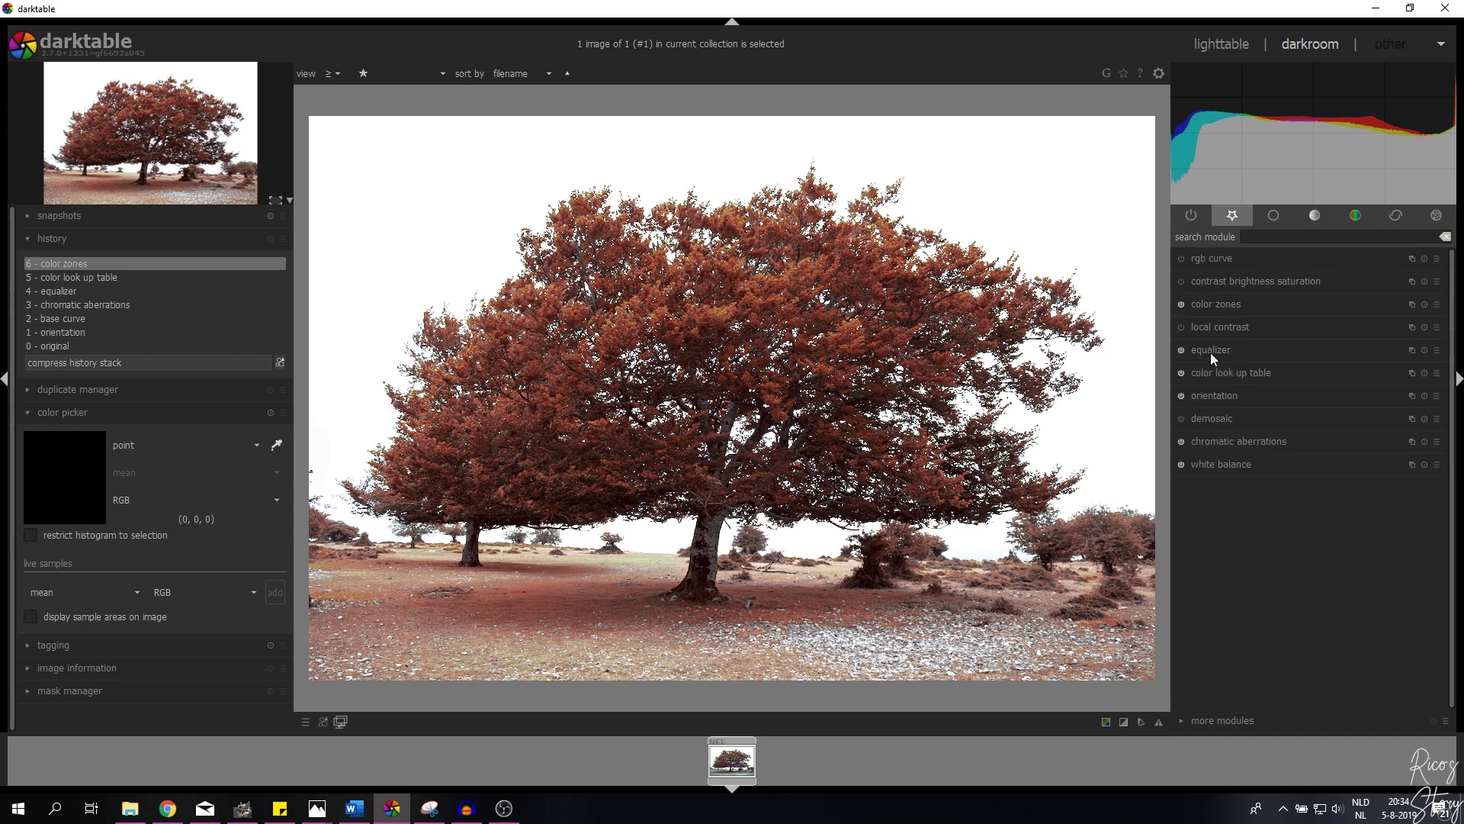
- Enable the contrast brightness saturation module and set its contrast to 0.10
{"action": "left_click", "coordinate": [1261, 282]}
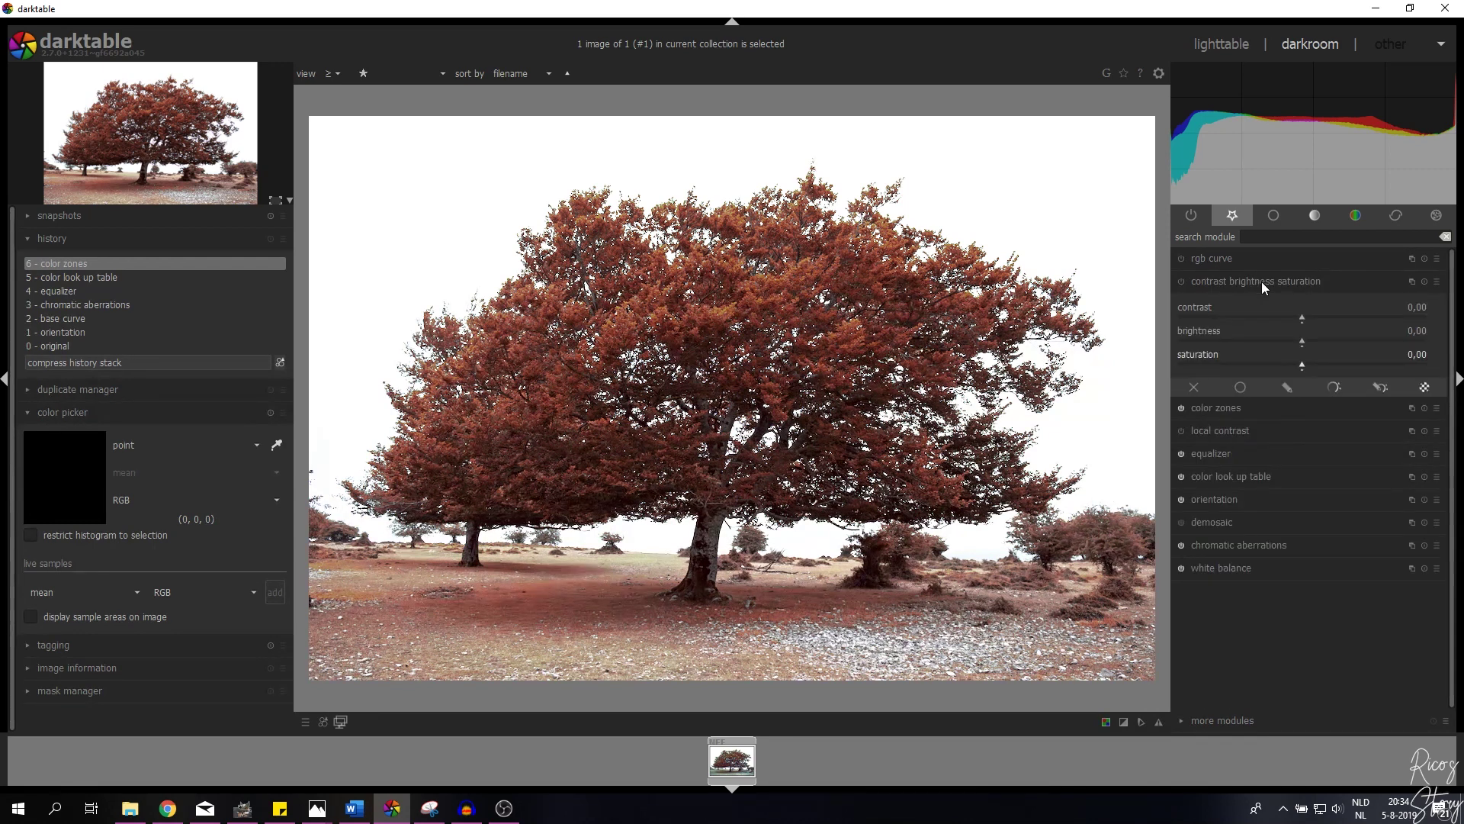
{"action": "left_click", "coordinate": [1181, 281]}
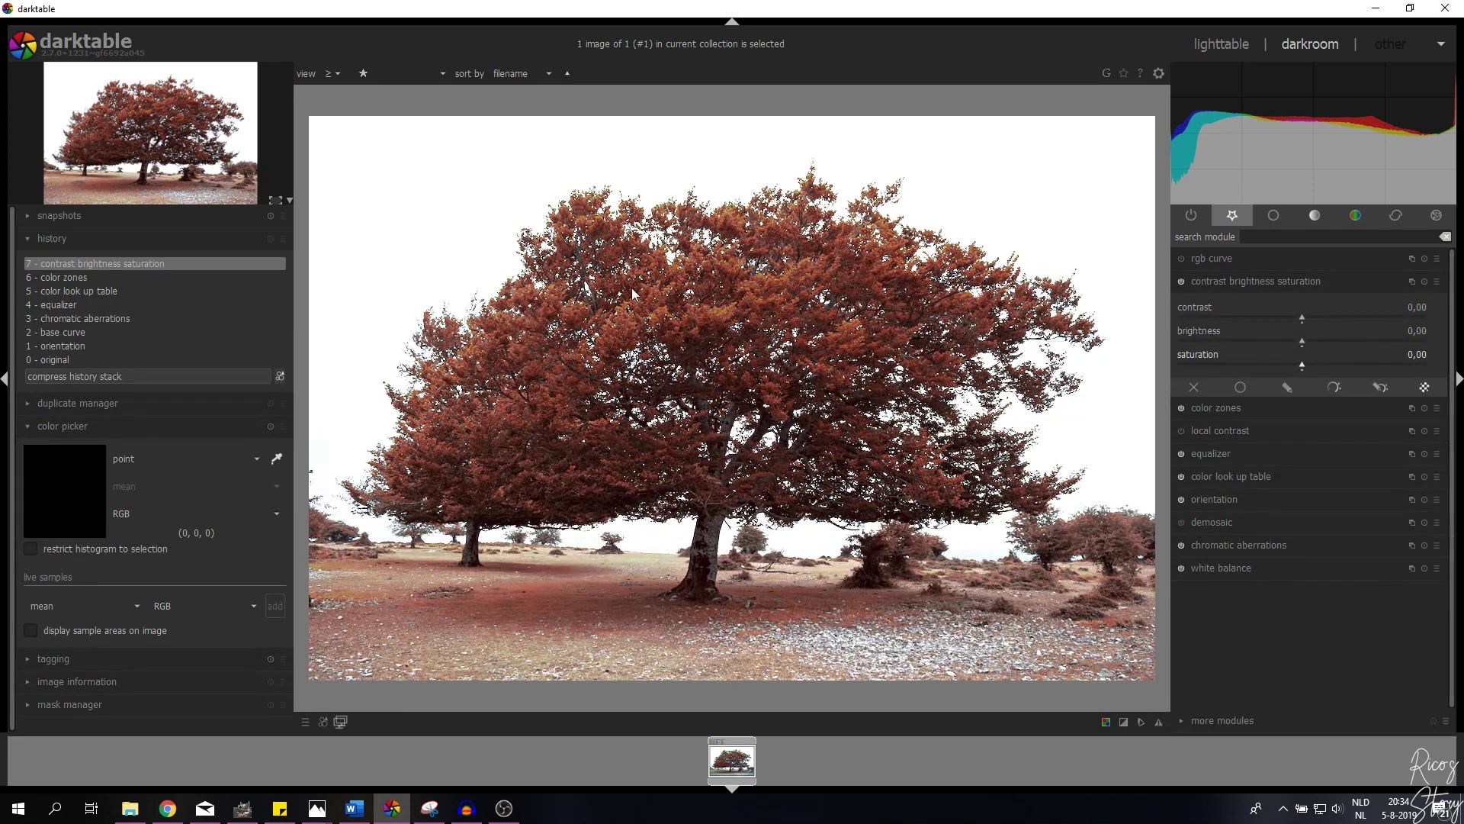
{"action": "right_click", "coordinate": [1420, 309]}
{"action": "type", "text": "0,1"}
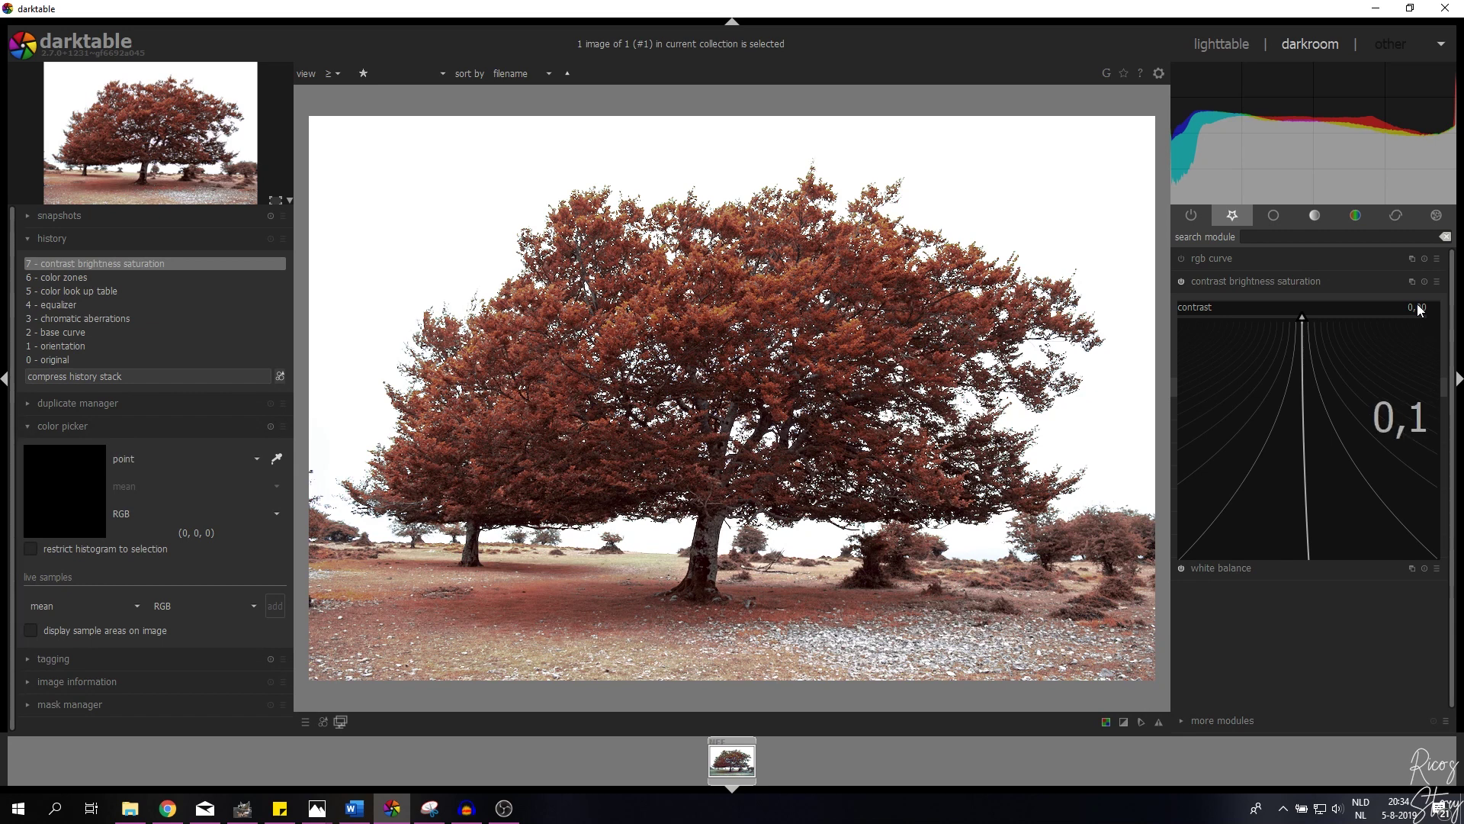
{"action": "key", "text": "Return"}
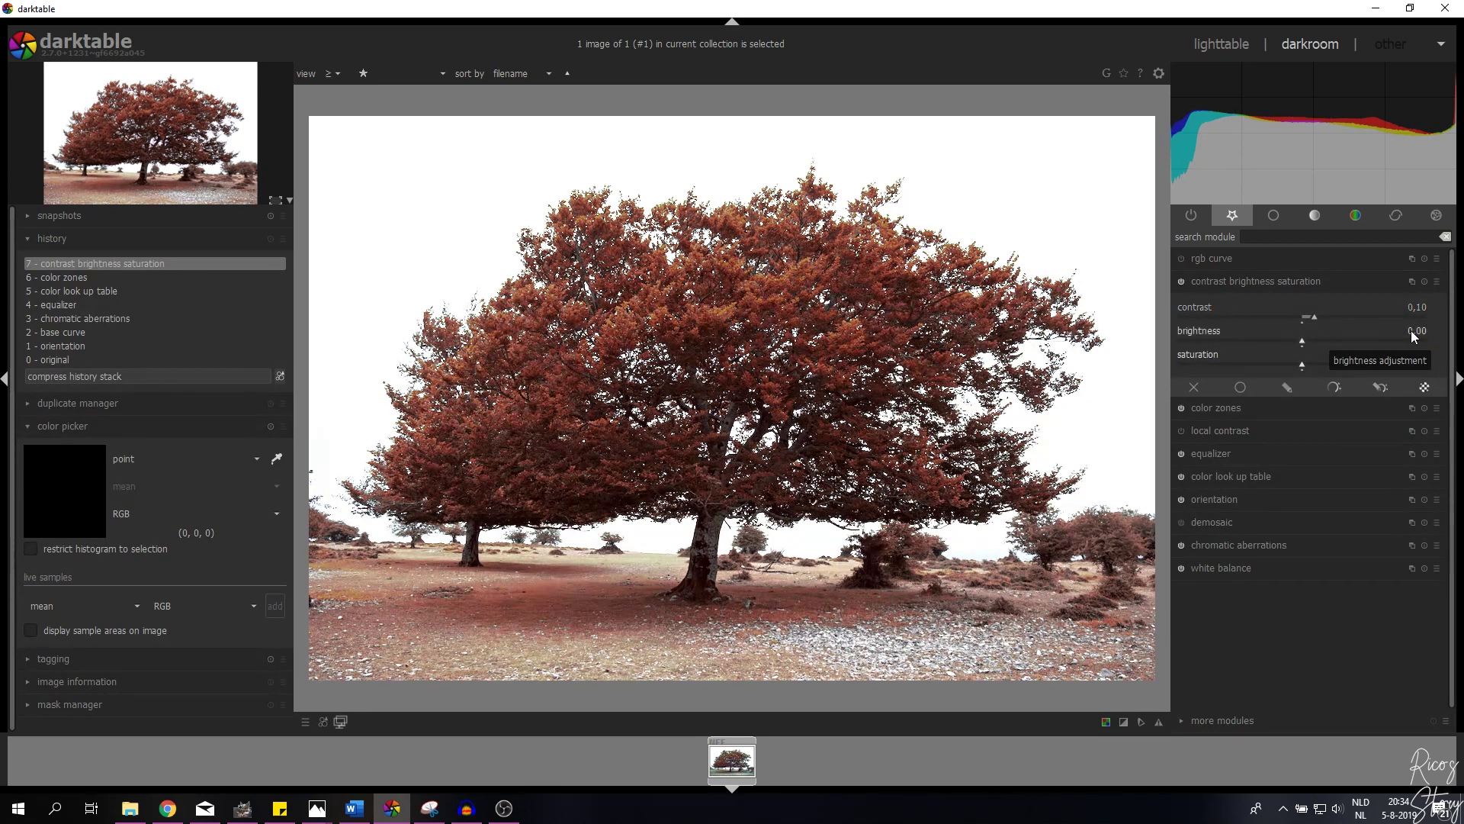
- Set the brightness to -0.10
{"action": "right_click", "coordinate": [1411, 331]}
{"action": "type", "text": "-0,1"}
{"action": "key", "text": "Return"}
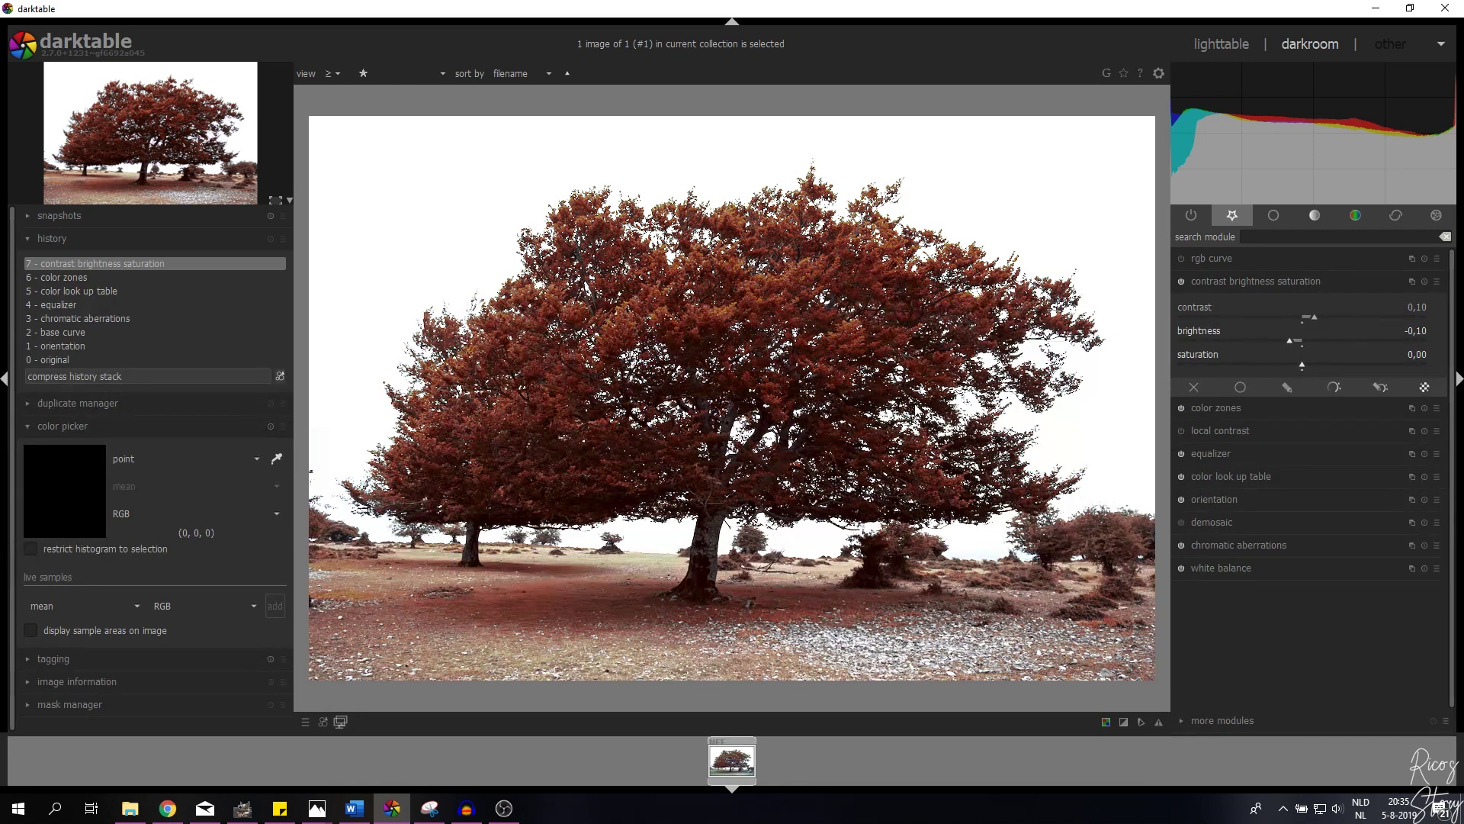
- Set the brightness to -0.05 and the contrast to 0.05
{"action": "right_click", "coordinate": [1420, 336]}
{"action": "type", "text": "-0"}
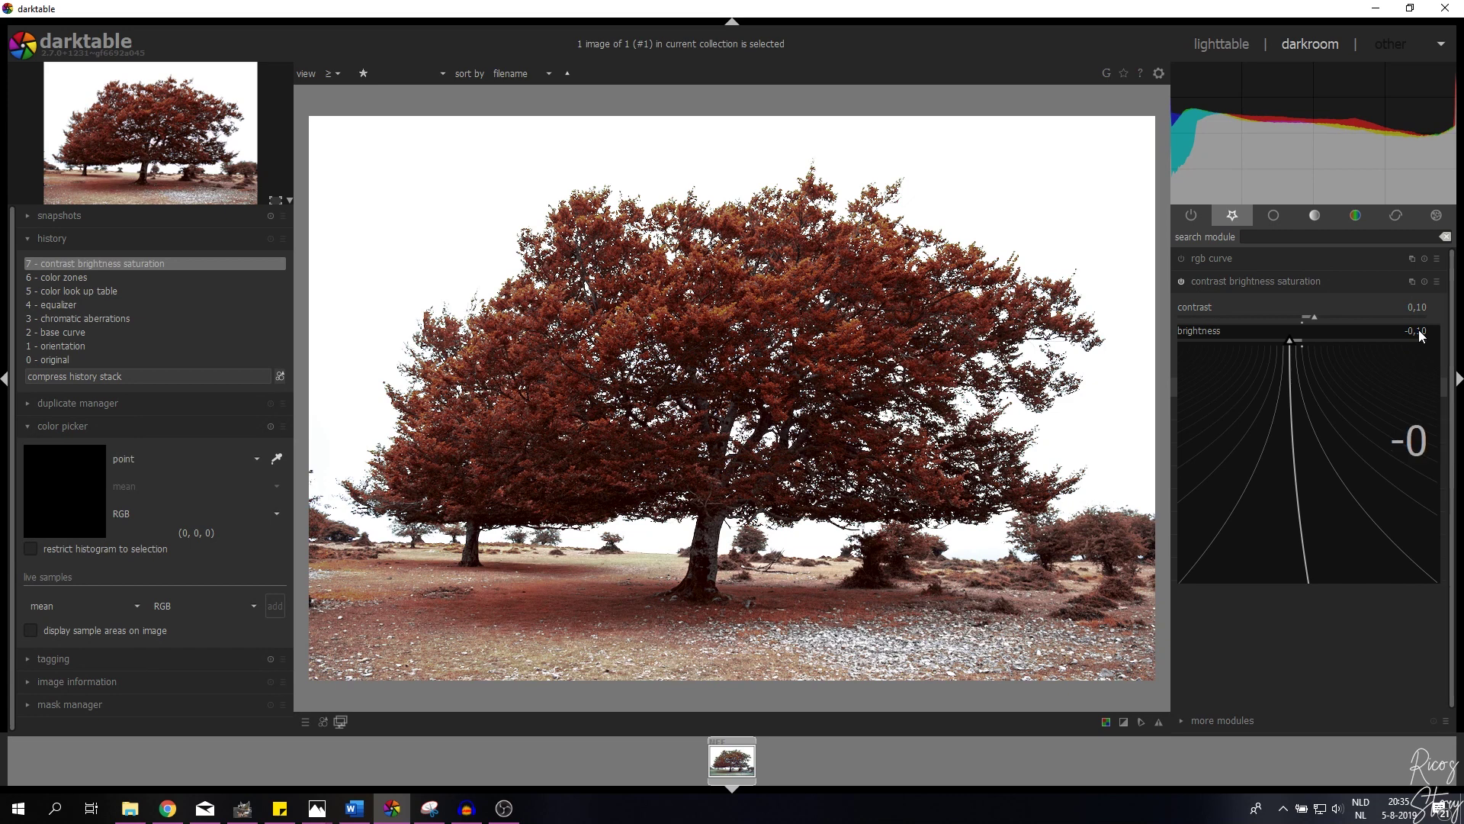
{"action": "type", "text": ",05"}
{"action": "key", "text": "Return"}
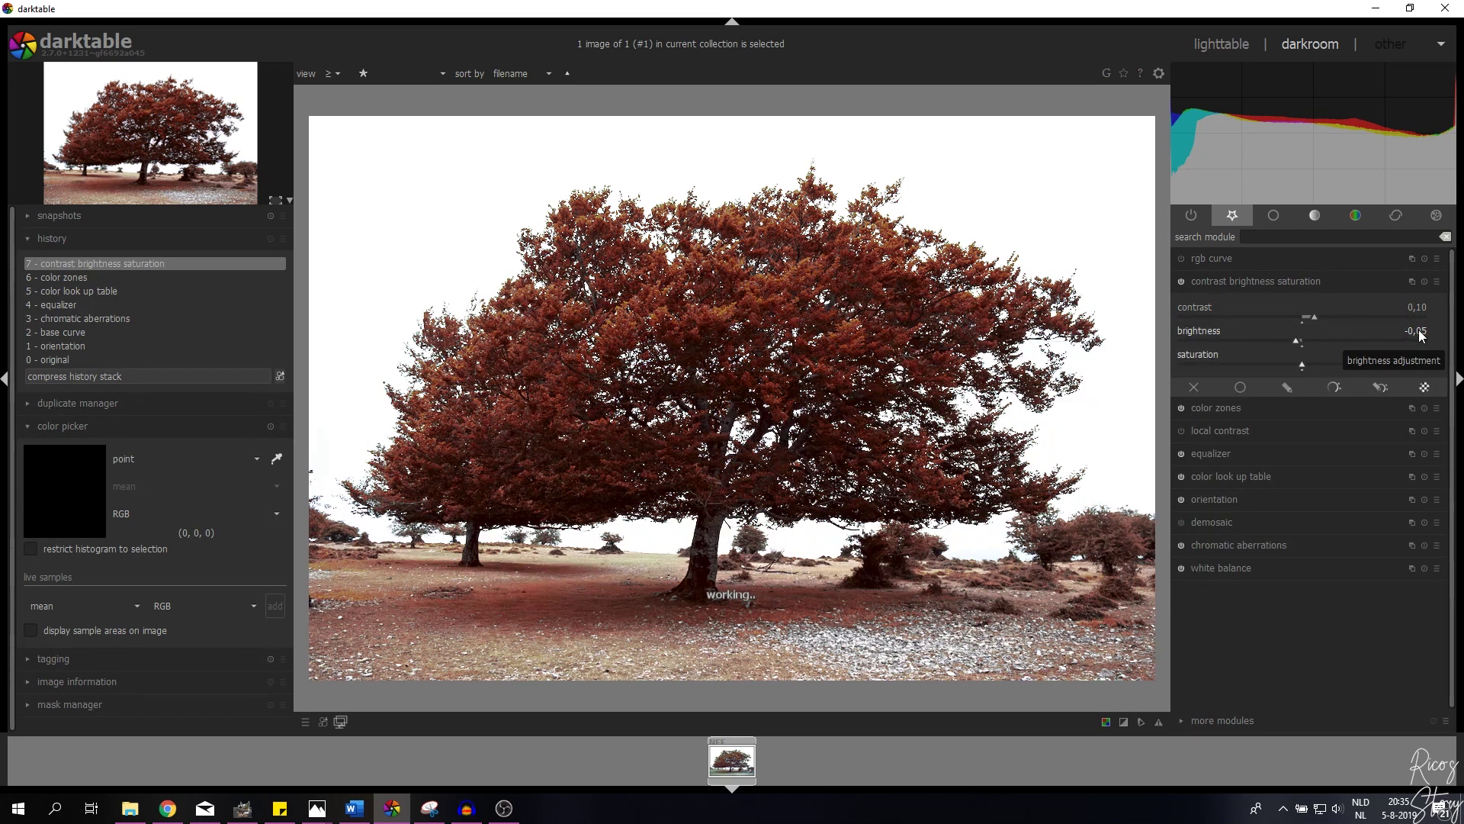
{"action": "right_click", "coordinate": [1416, 306]}
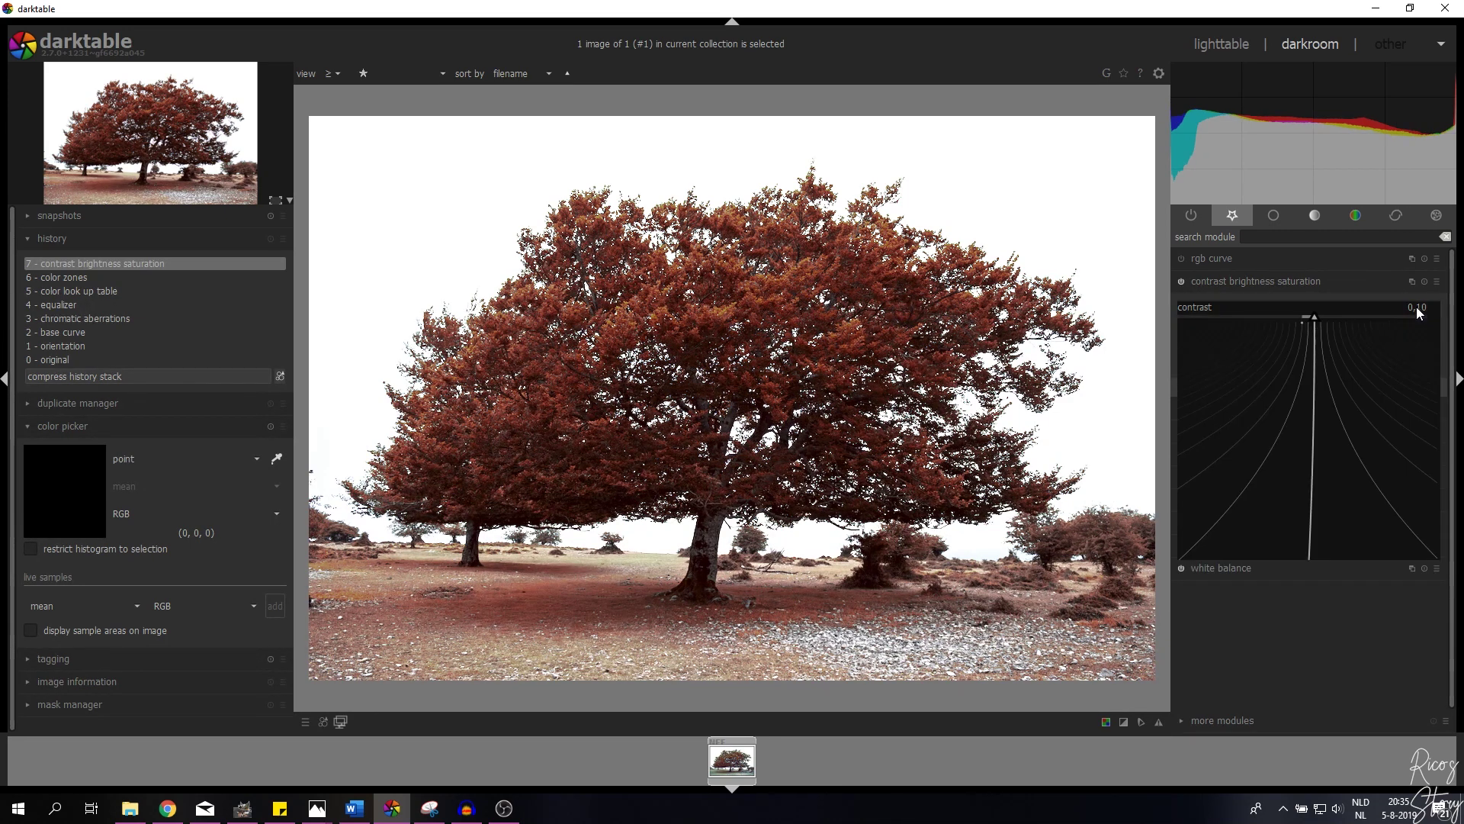
{"action": "type", "text": "0,05"}
{"action": "key", "text": "Return"}
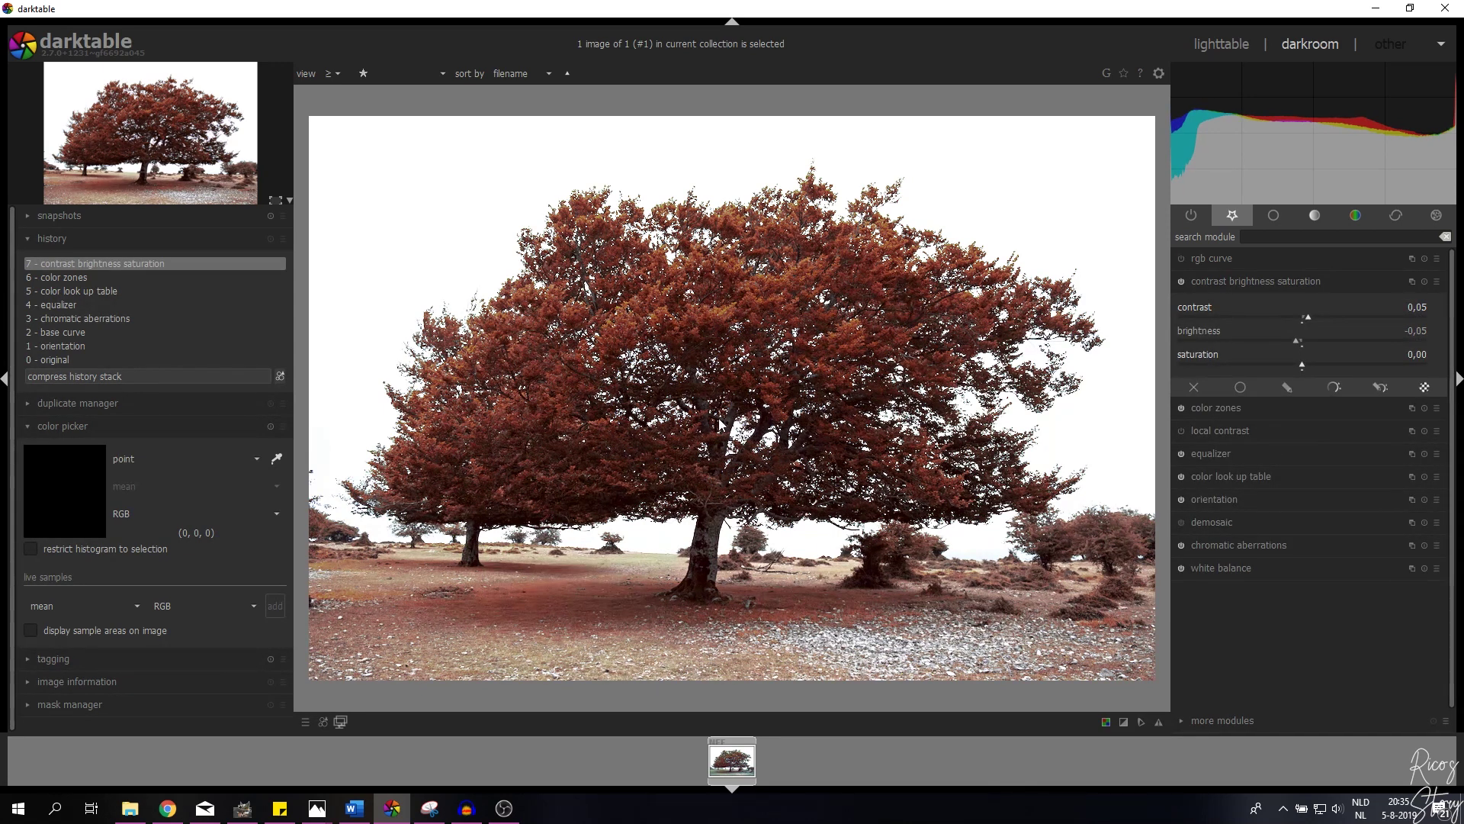
- Check the photo for over- and underexposed areas with the clipping overlay, and collapse contrast brightness saturation
{"action": "left_click", "coordinate": [1123, 722]}
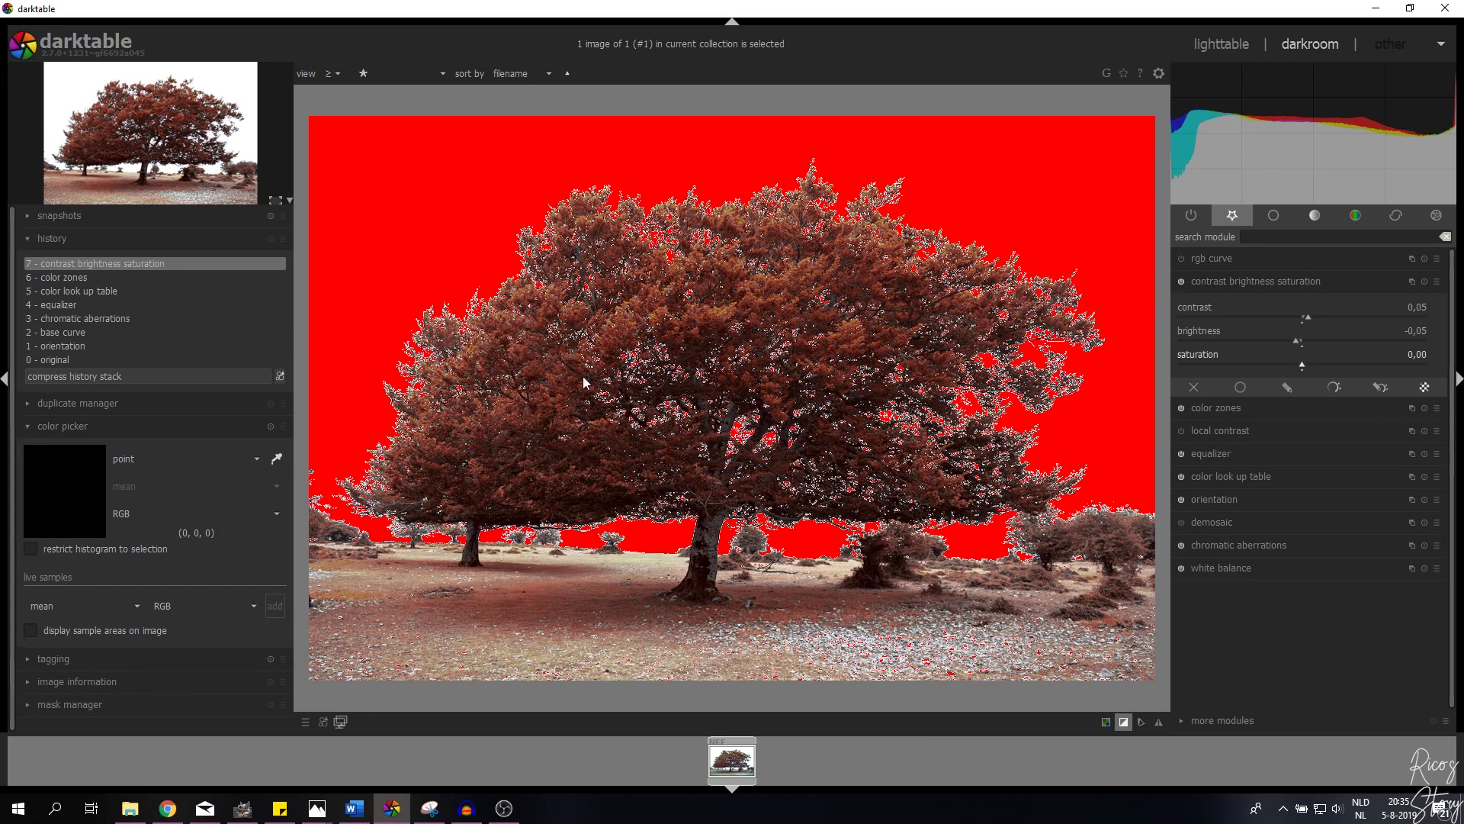
{"action": "left_click", "coordinate": [1123, 725]}
{"action": "key", "text": "o"}
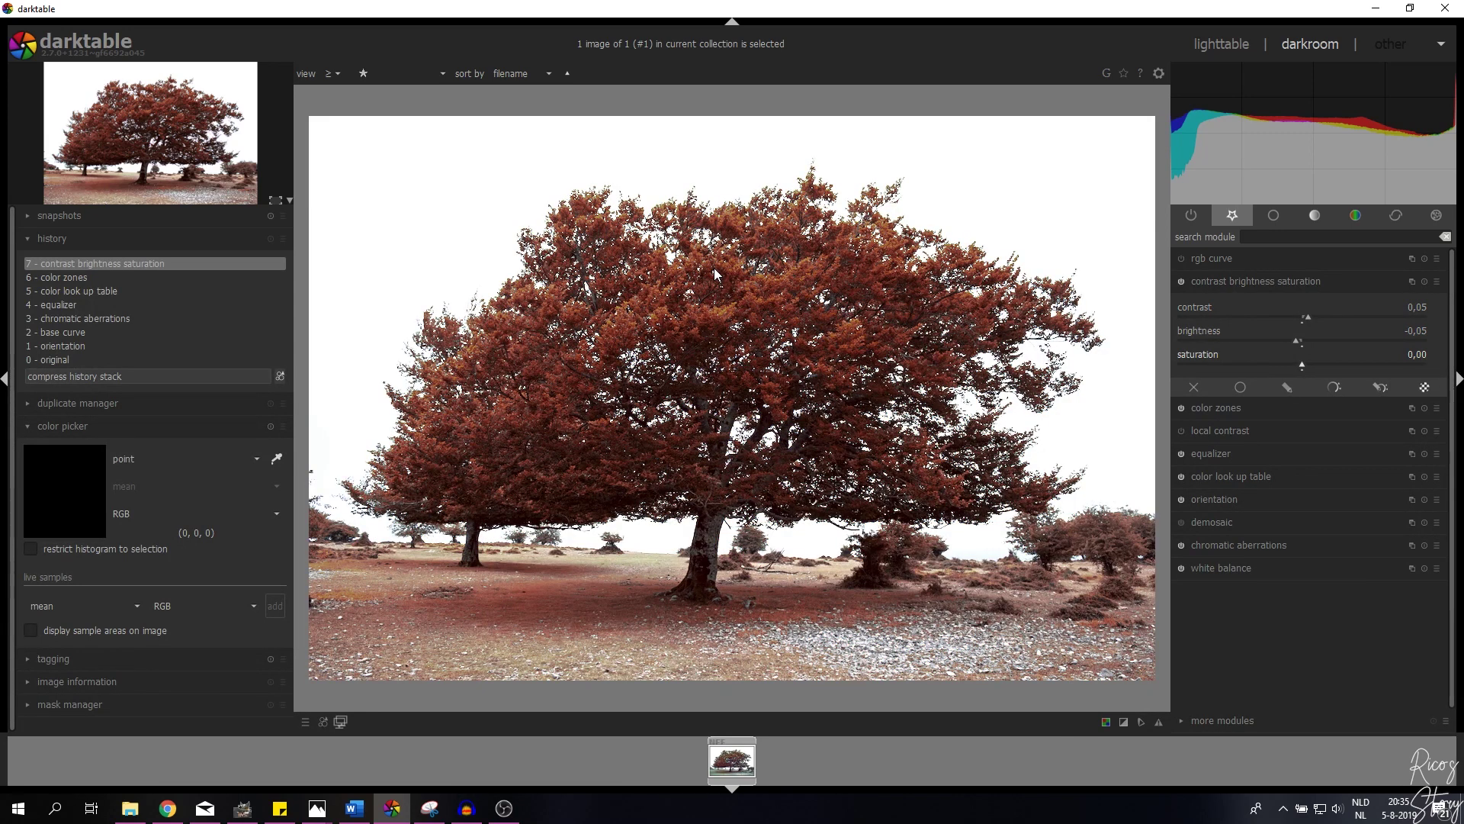
{"action": "left_click", "coordinate": [1248, 284]}
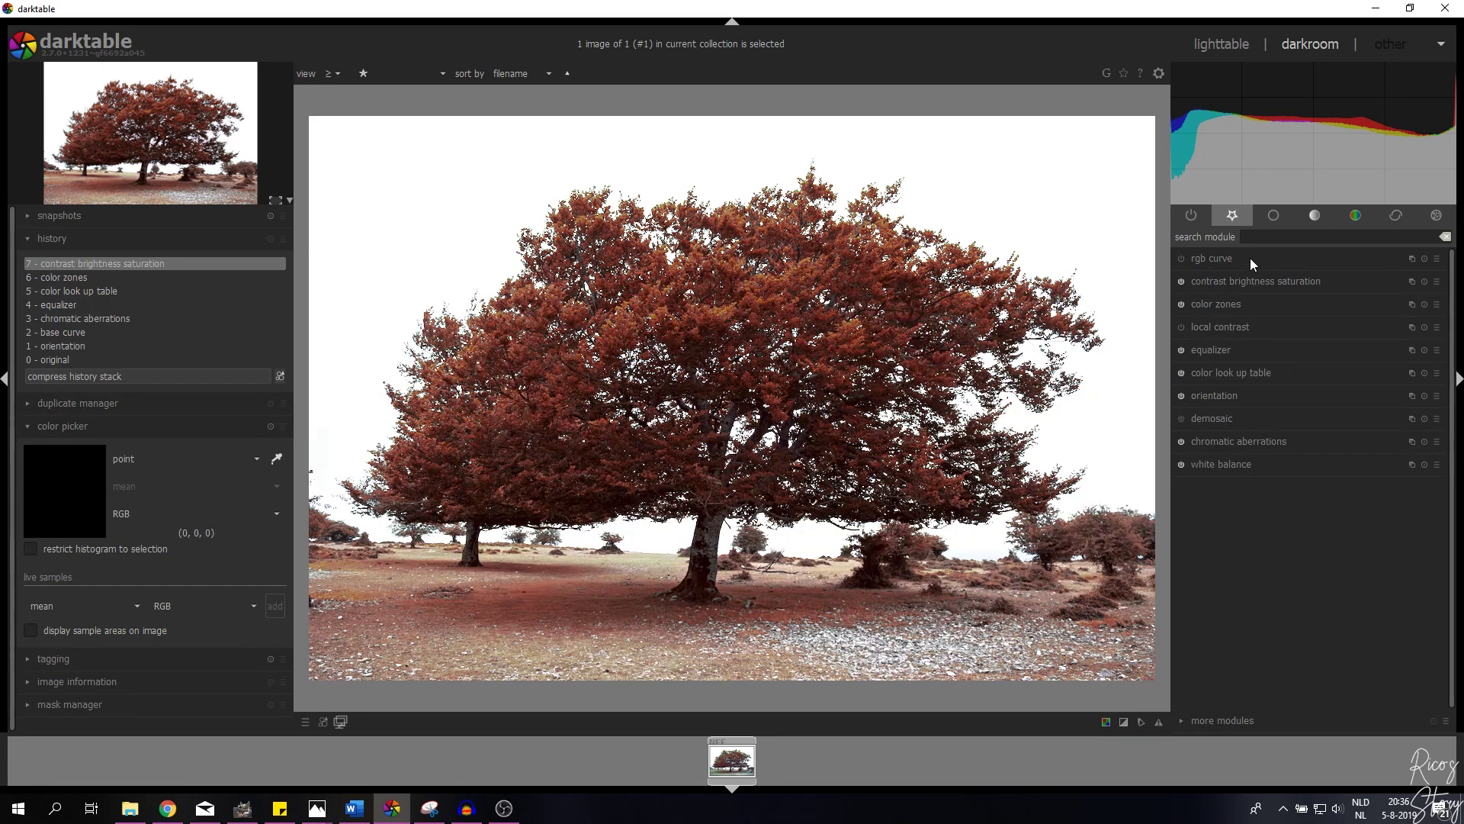
- Add the base curve module to the favorite modules
{"action": "left_click", "coordinate": [1251, 258]}
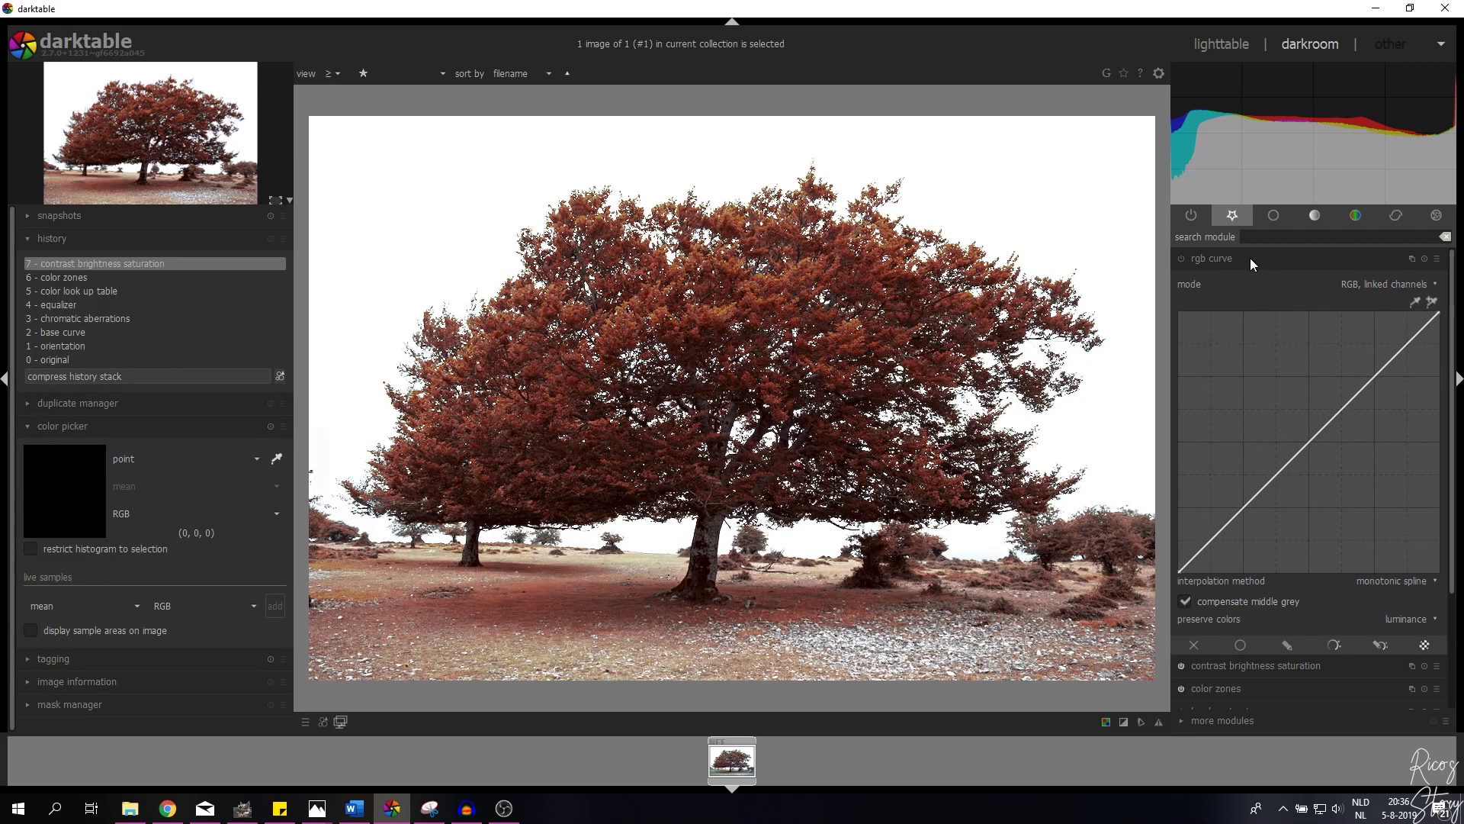
{"action": "left_click", "coordinate": [1251, 258]}
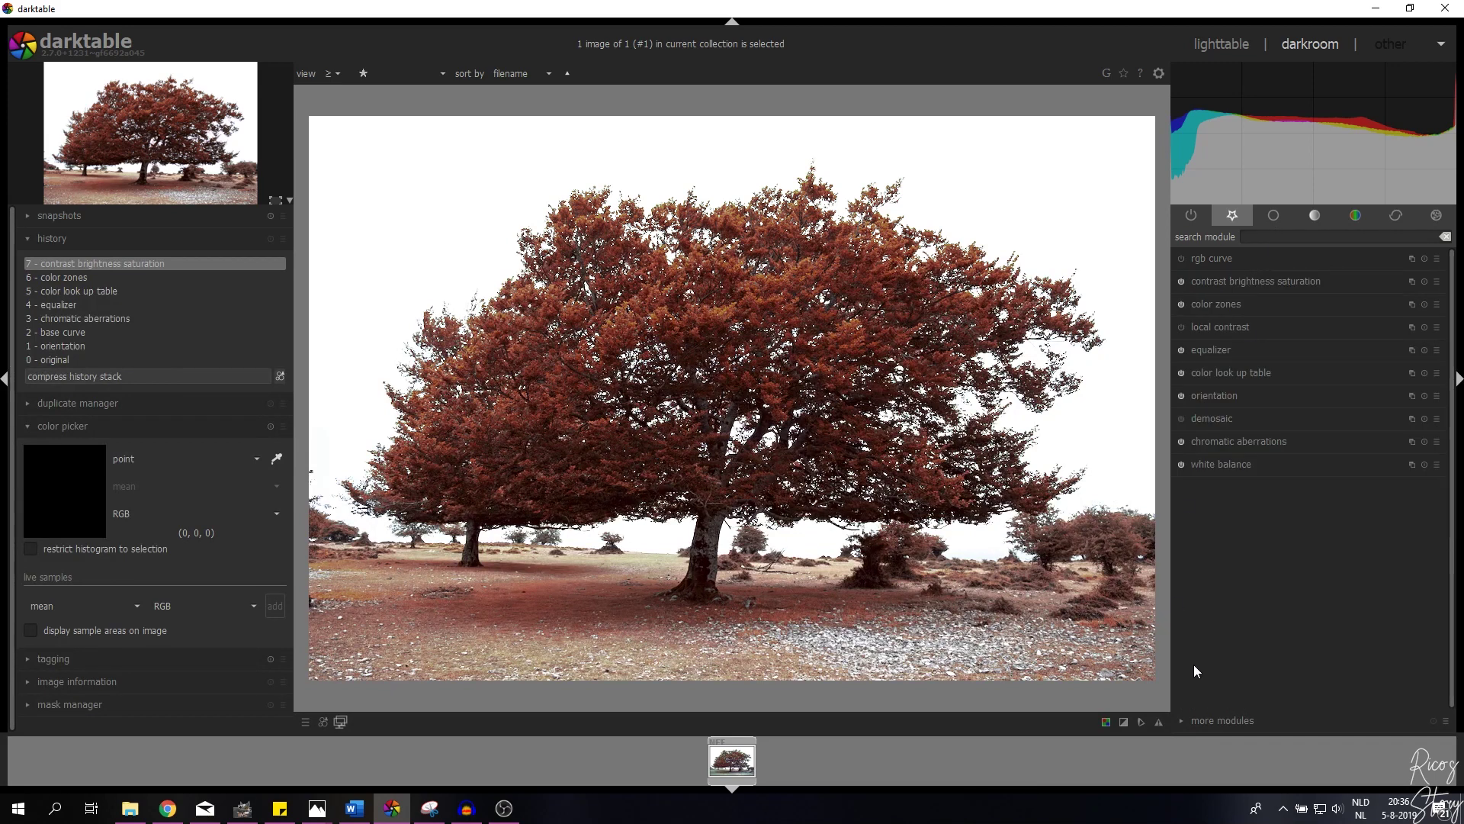
{"action": "left_click", "coordinate": [1215, 722]}
{"action": "scroll", "coordinate": [1135, 706], "scroll_direction": "up", "scroll_amount": 5}
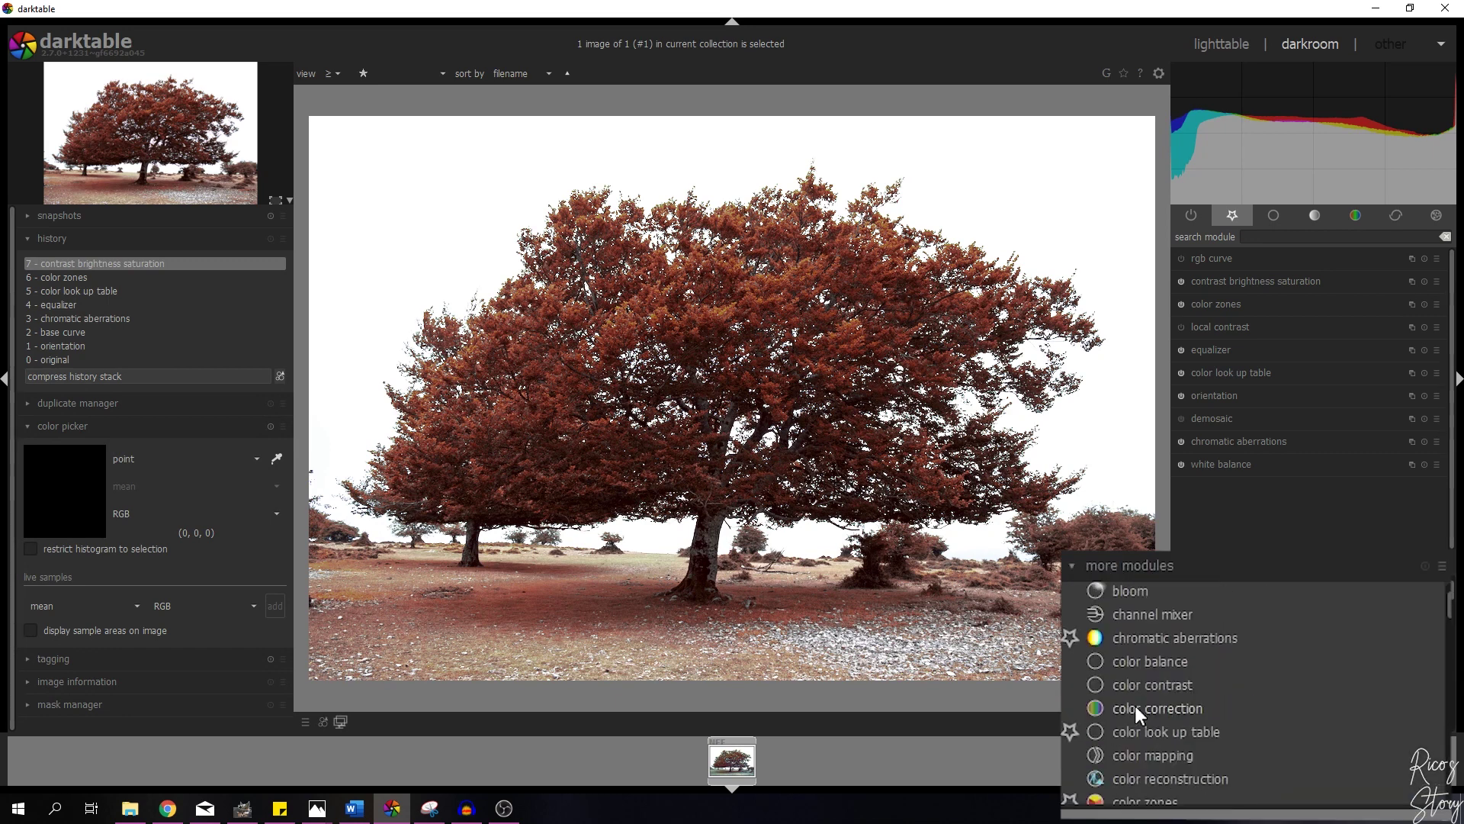
{"action": "left_click", "coordinate": [1153, 591]}
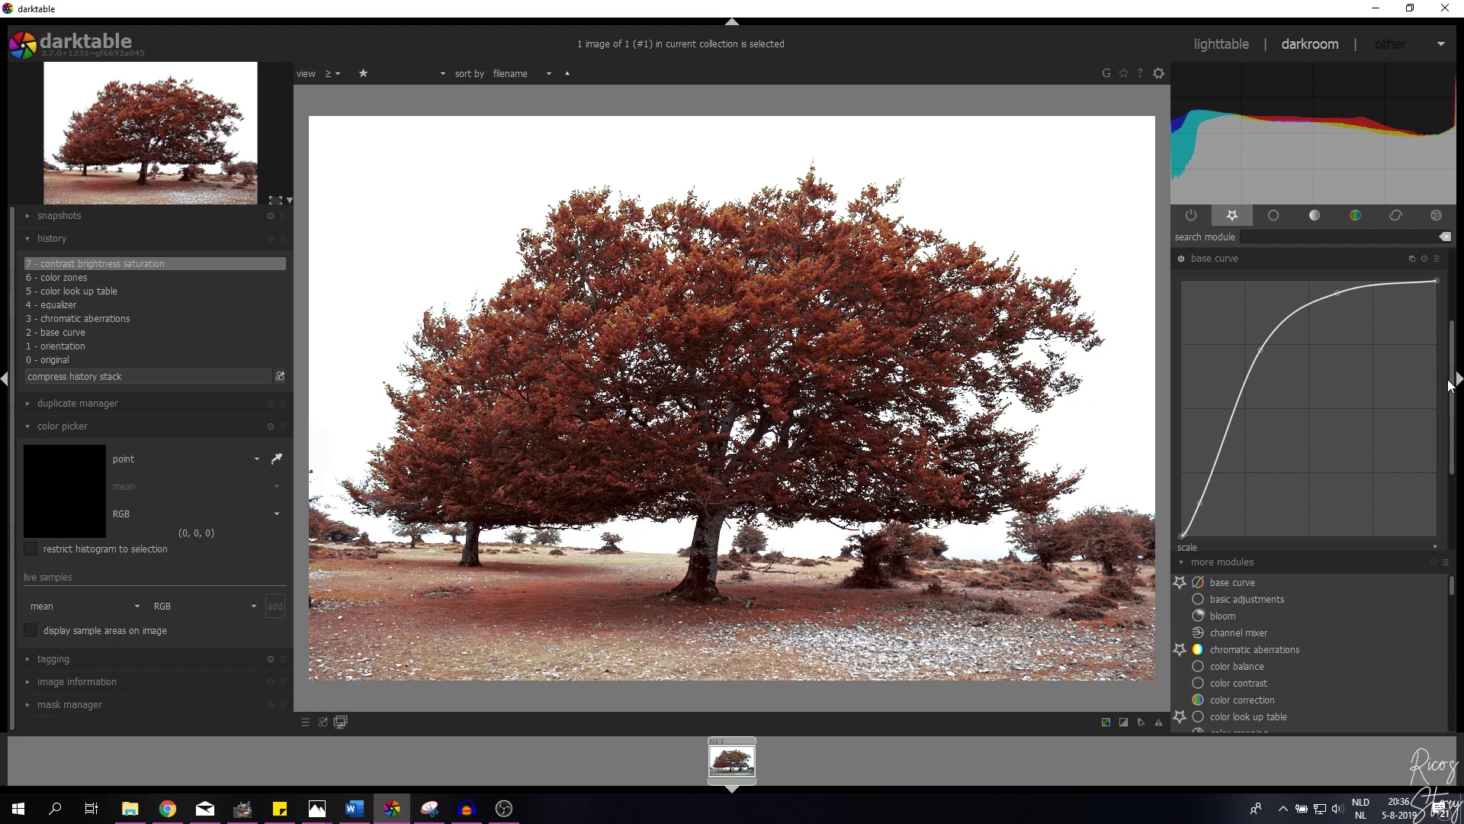
- Try blending the base curve uniformly with the RGB green channel blend mode, and collapse the module
{"action": "scroll", "coordinate": [1451, 405], "scroll_direction": "down", "scroll_amount": 2}
{"action": "scroll", "coordinate": [1452, 404], "scroll_direction": "up", "scroll_amount": 1}
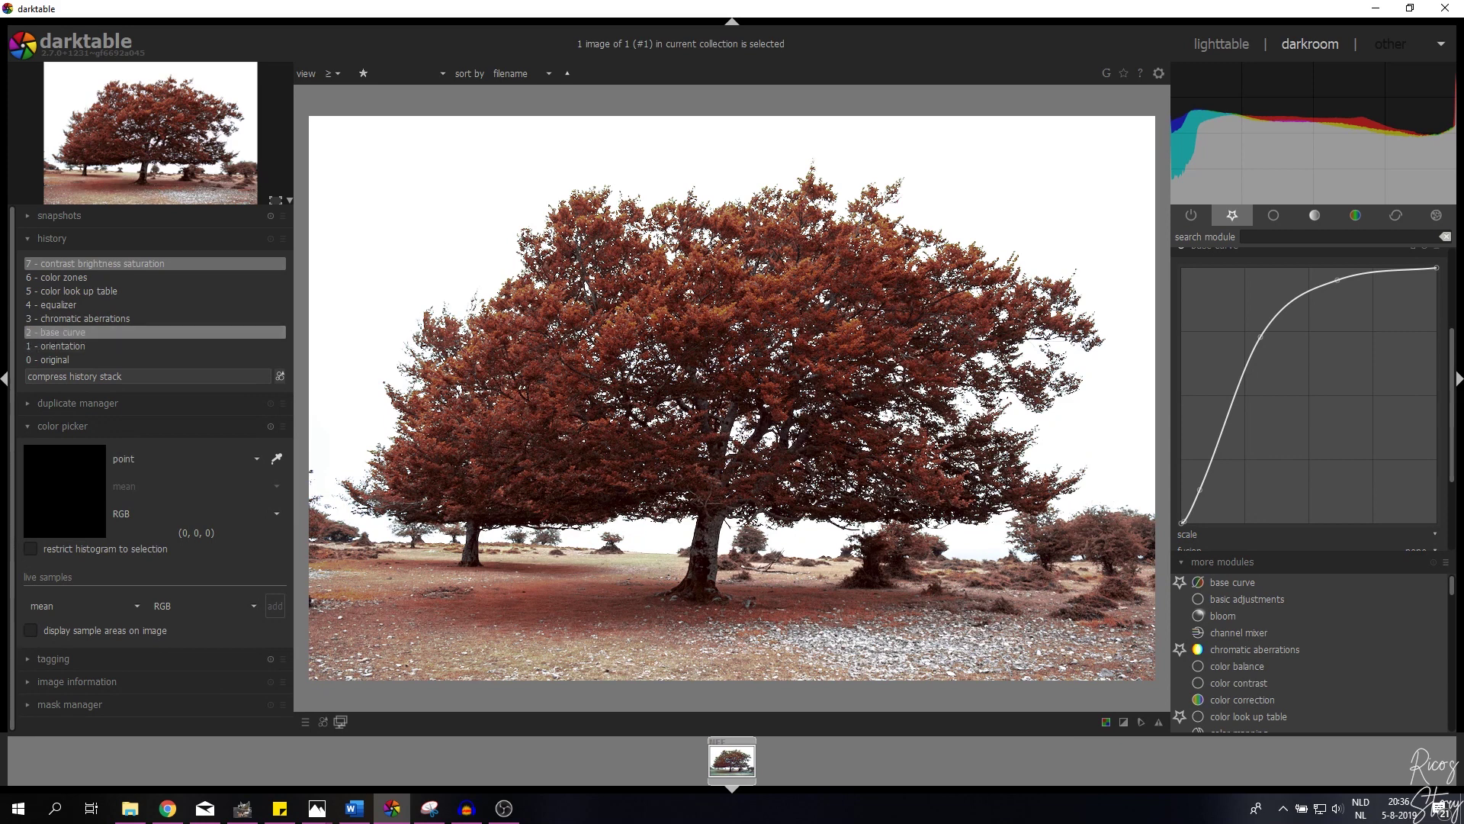
{"action": "scroll", "coordinate": [1453, 457], "scroll_direction": "down", "scroll_amount": 3}
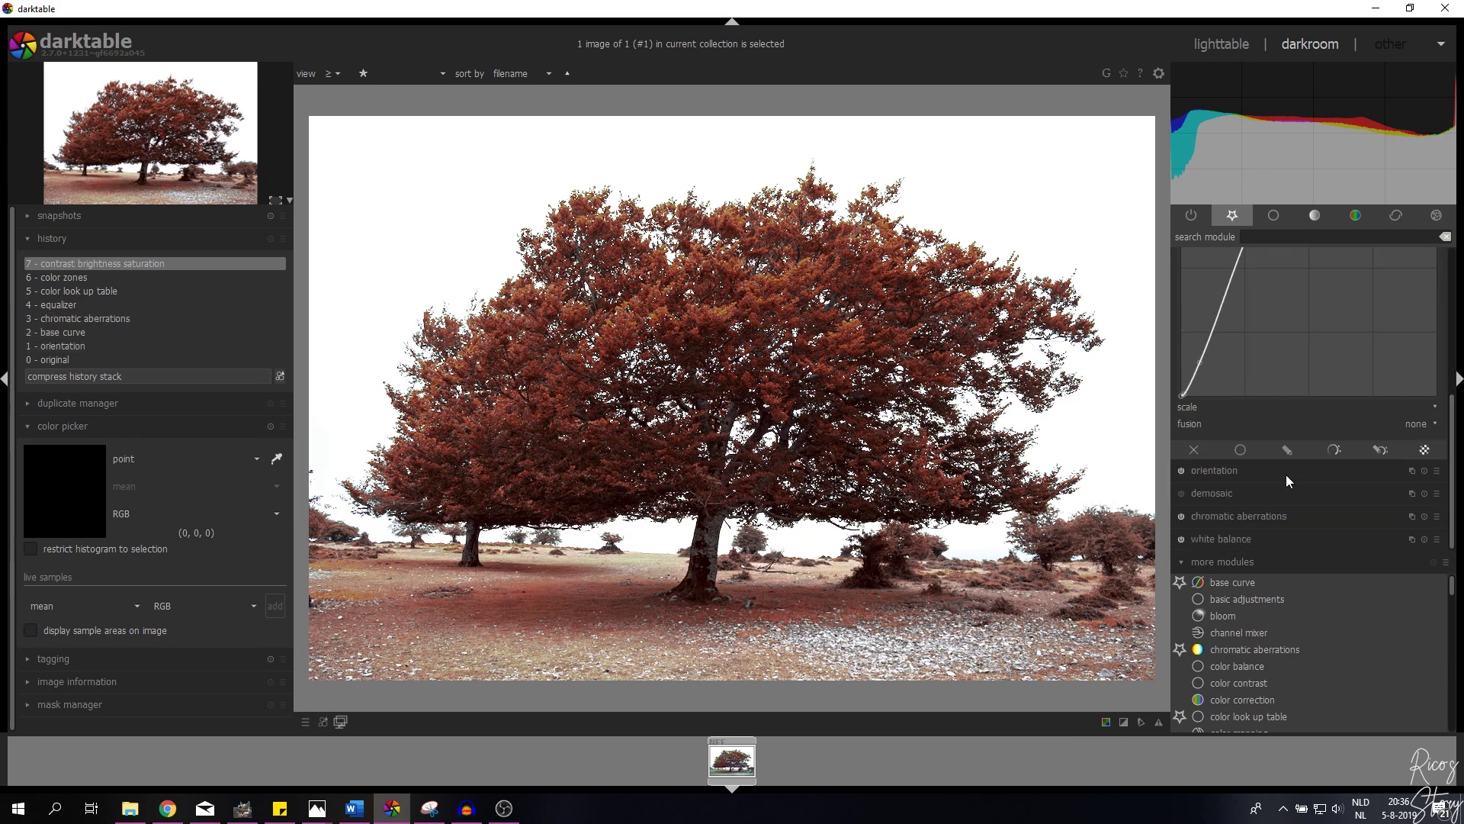
{"action": "left_click", "coordinate": [1238, 450]}
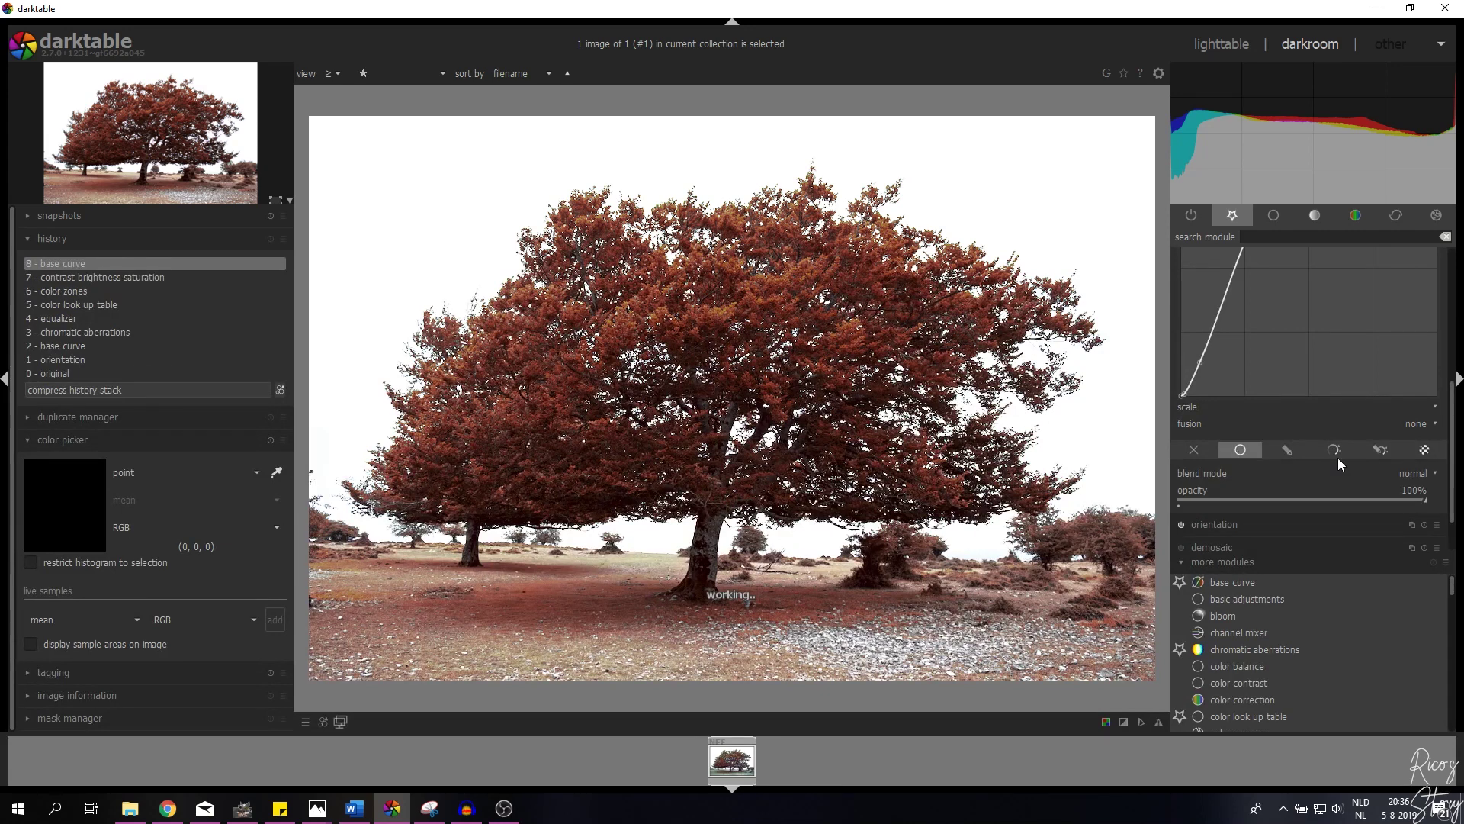
{"action": "left_click", "coordinate": [1418, 473]}
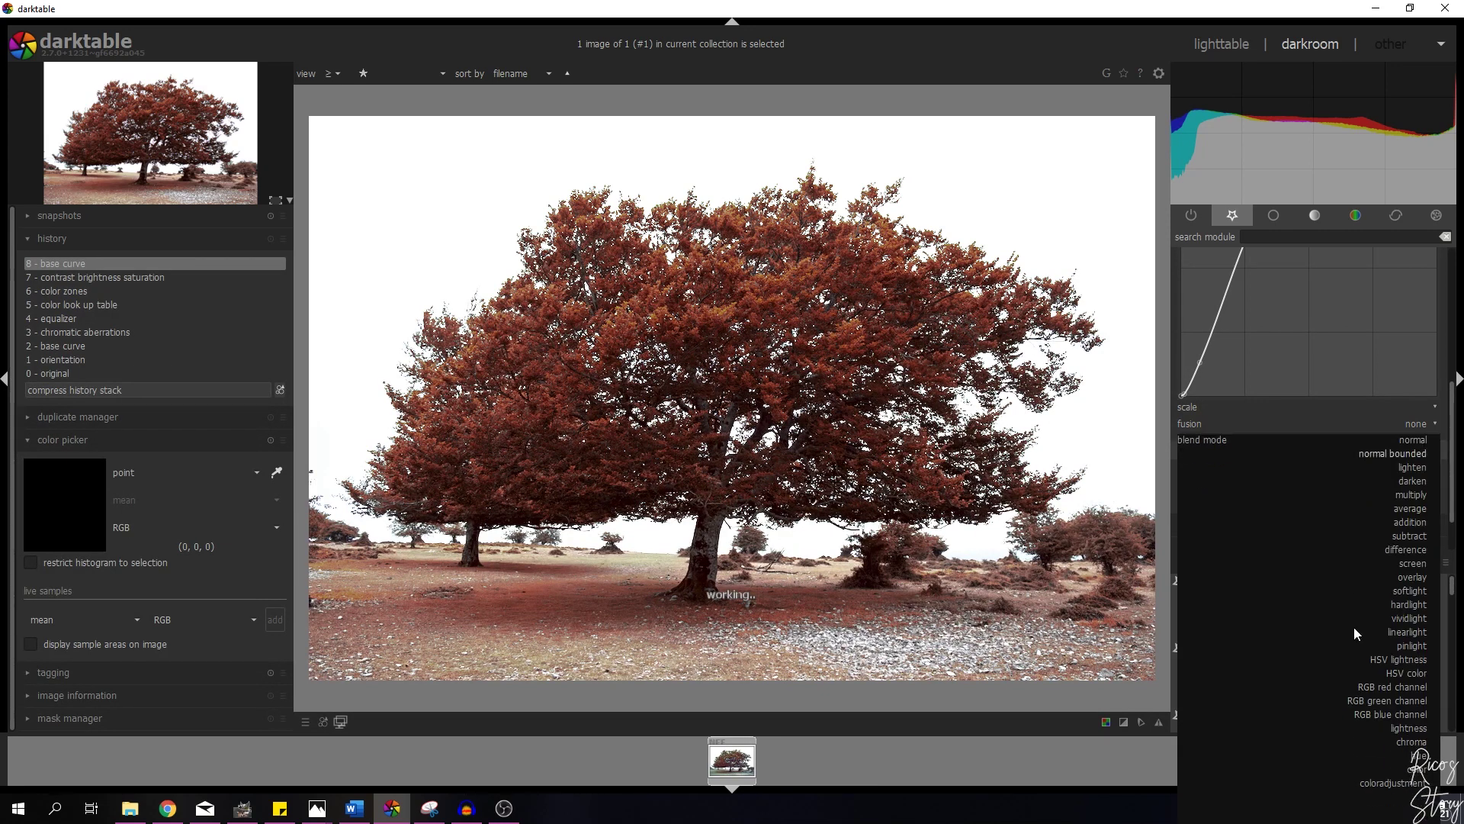
{"action": "left_click", "coordinate": [1388, 684]}
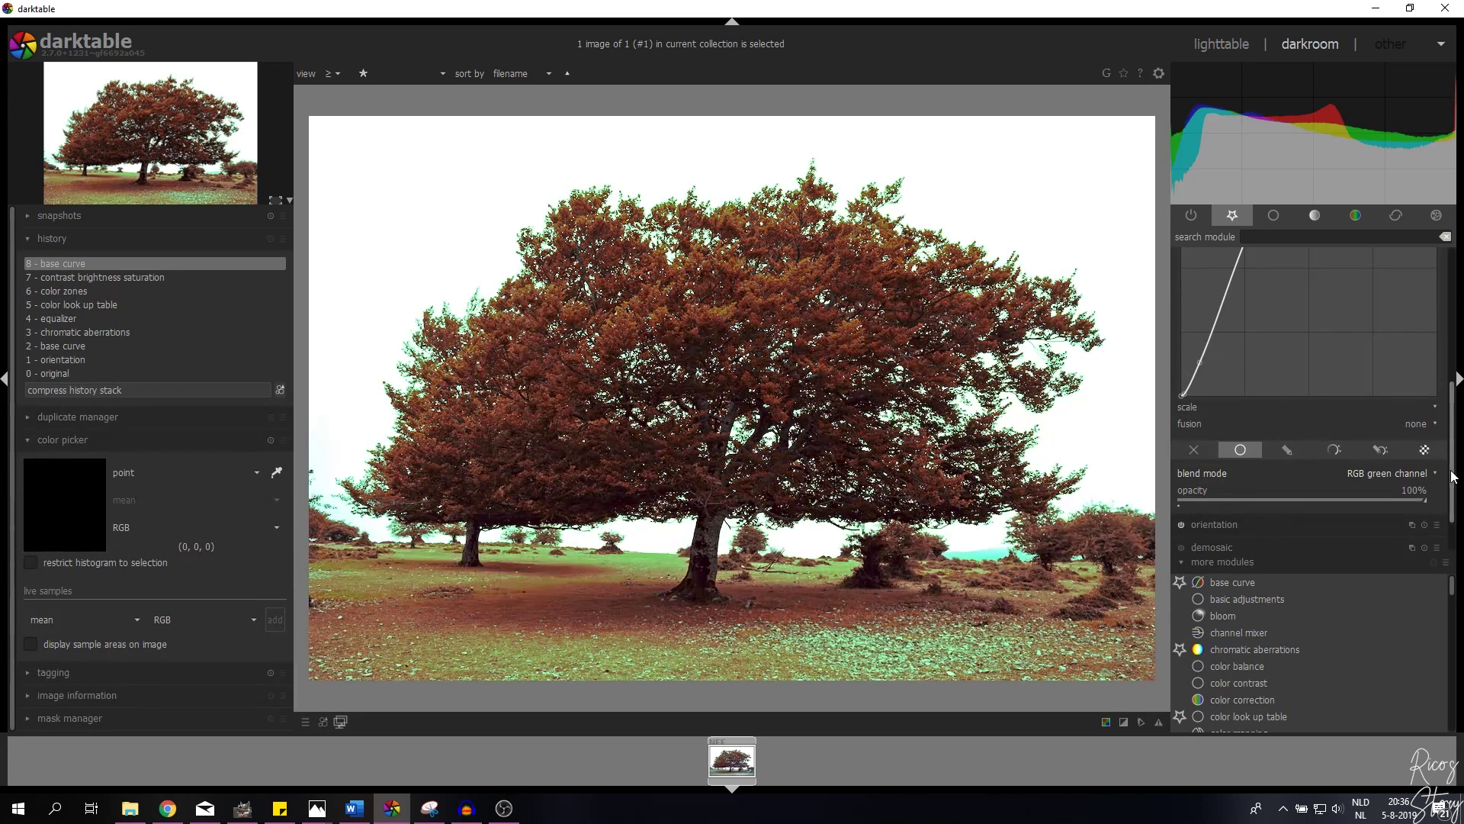
{"action": "scroll", "coordinate": [1451, 392], "scroll_direction": "up", "scroll_amount": 2}
{"action": "scroll", "coordinate": [1451, 391], "scroll_direction": "up", "scroll_amount": 3}
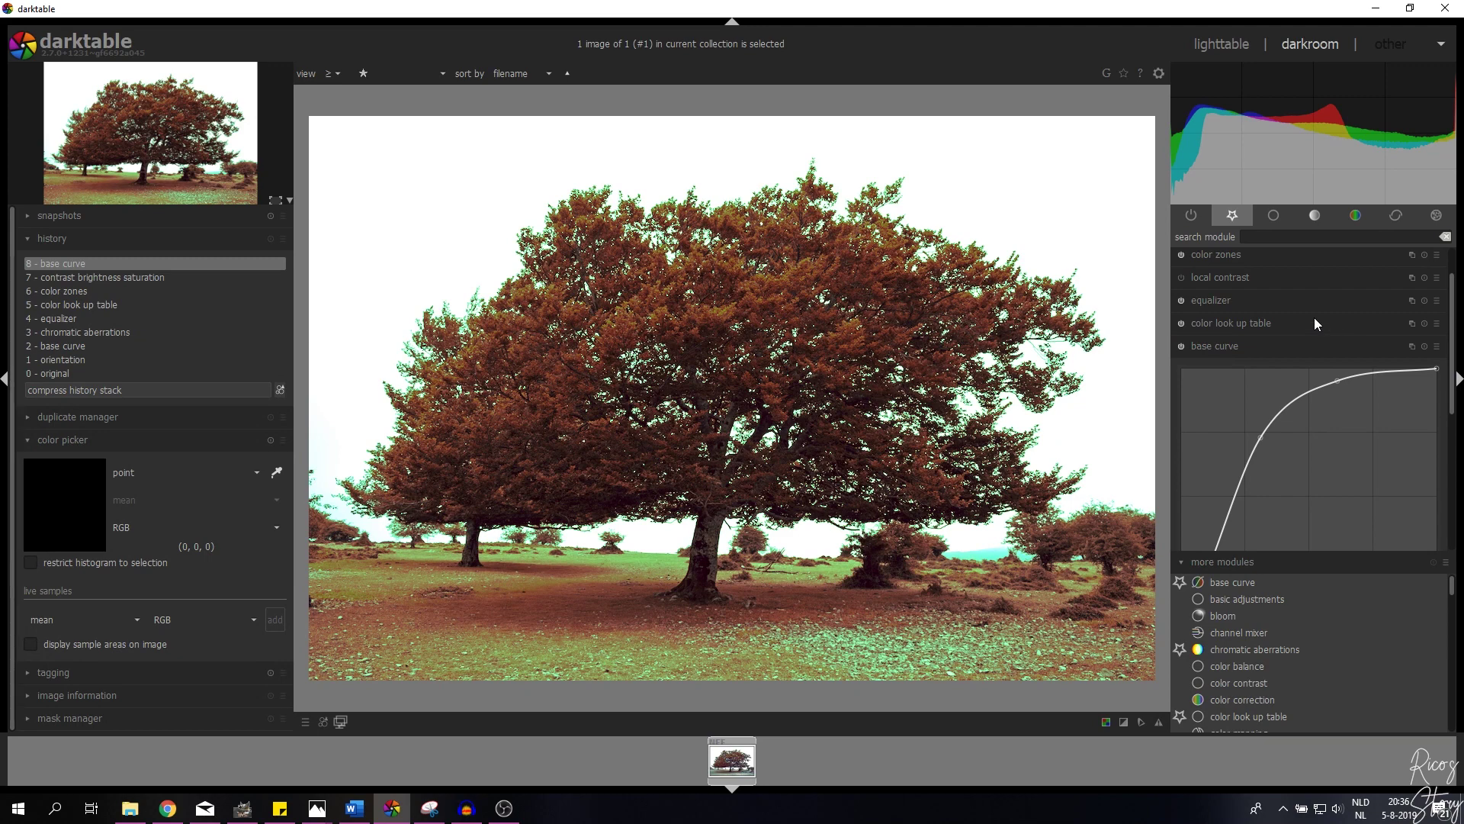
{"action": "left_click", "coordinate": [1221, 344]}
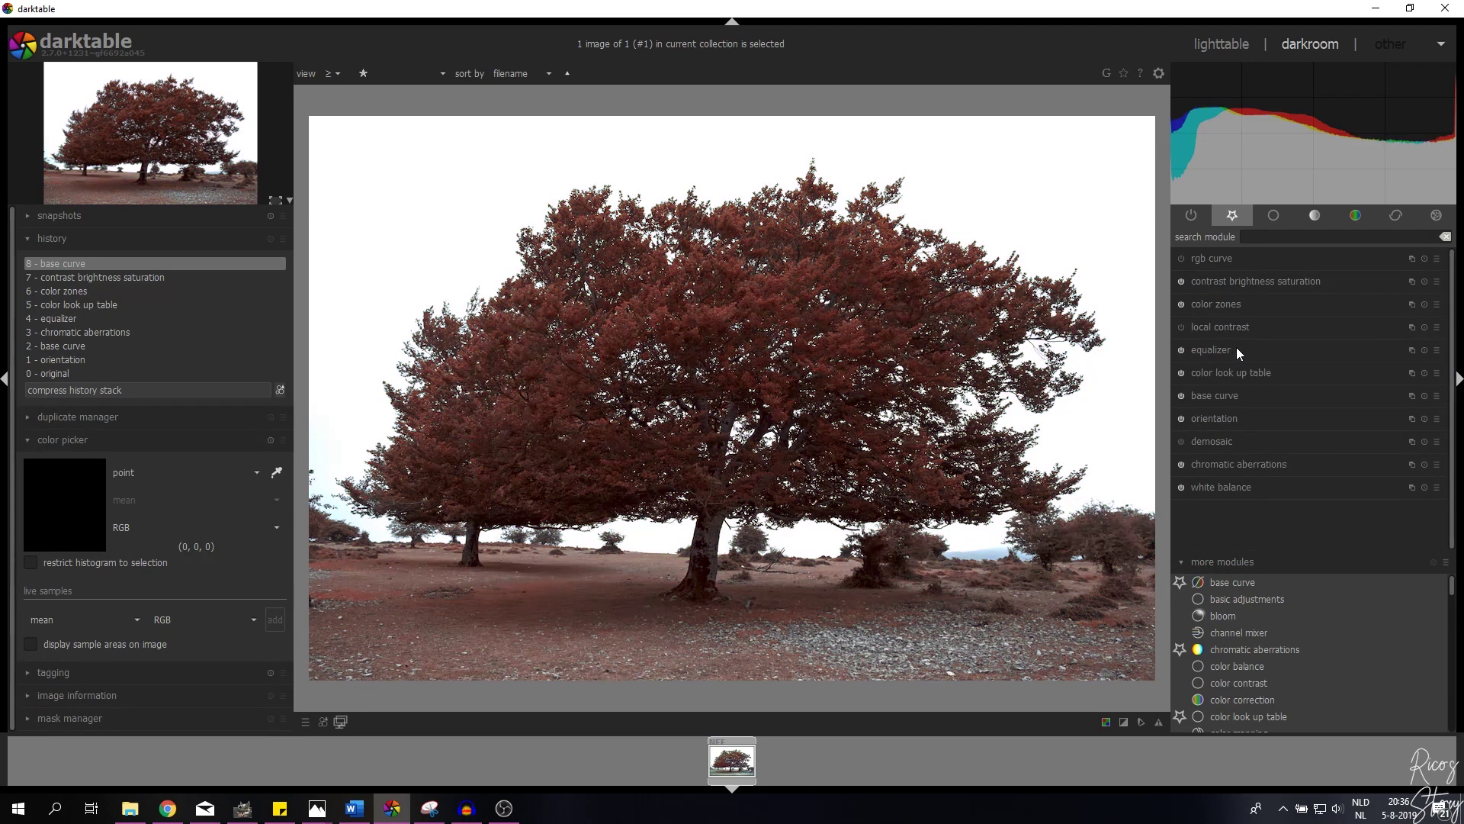
- Enable the rgb curve module and set its mode to RGB, independent channels
{"action": "left_click", "coordinate": [1232, 258]}
{"action": "left_click", "coordinate": [1180, 258]}
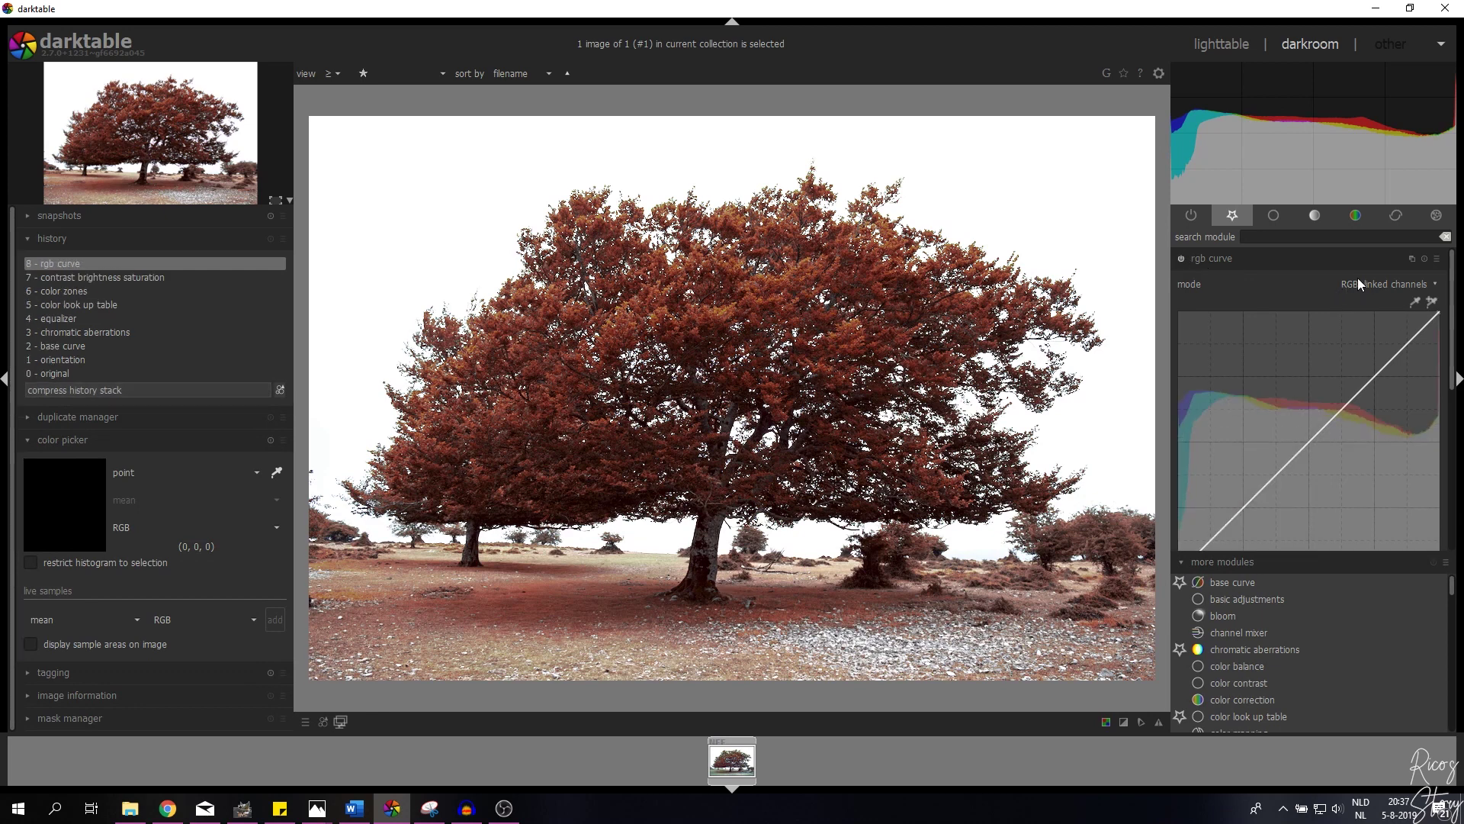
{"action": "left_click", "coordinate": [1375, 288]}
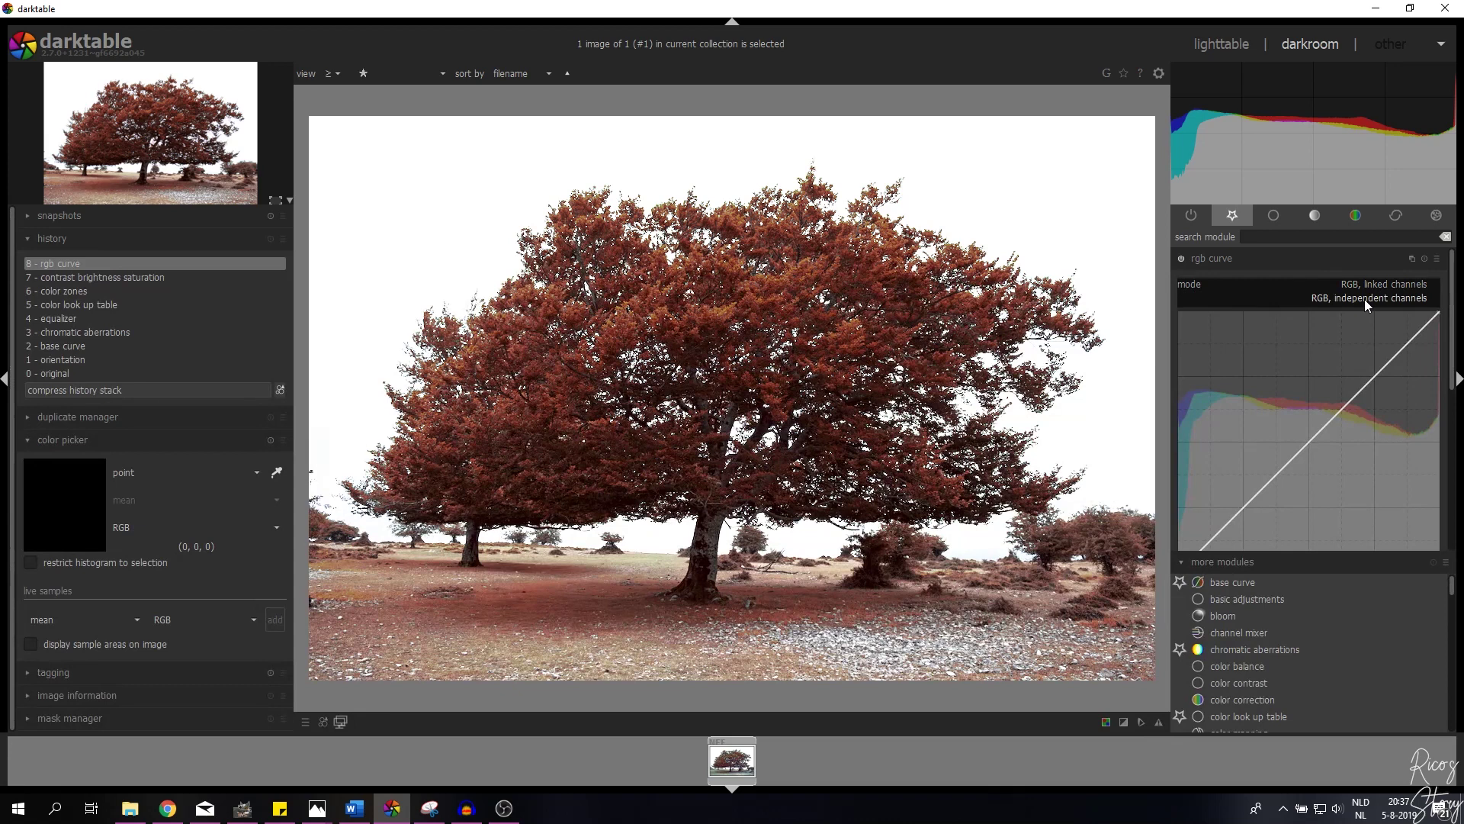
{"action": "left_click", "coordinate": [1365, 299]}
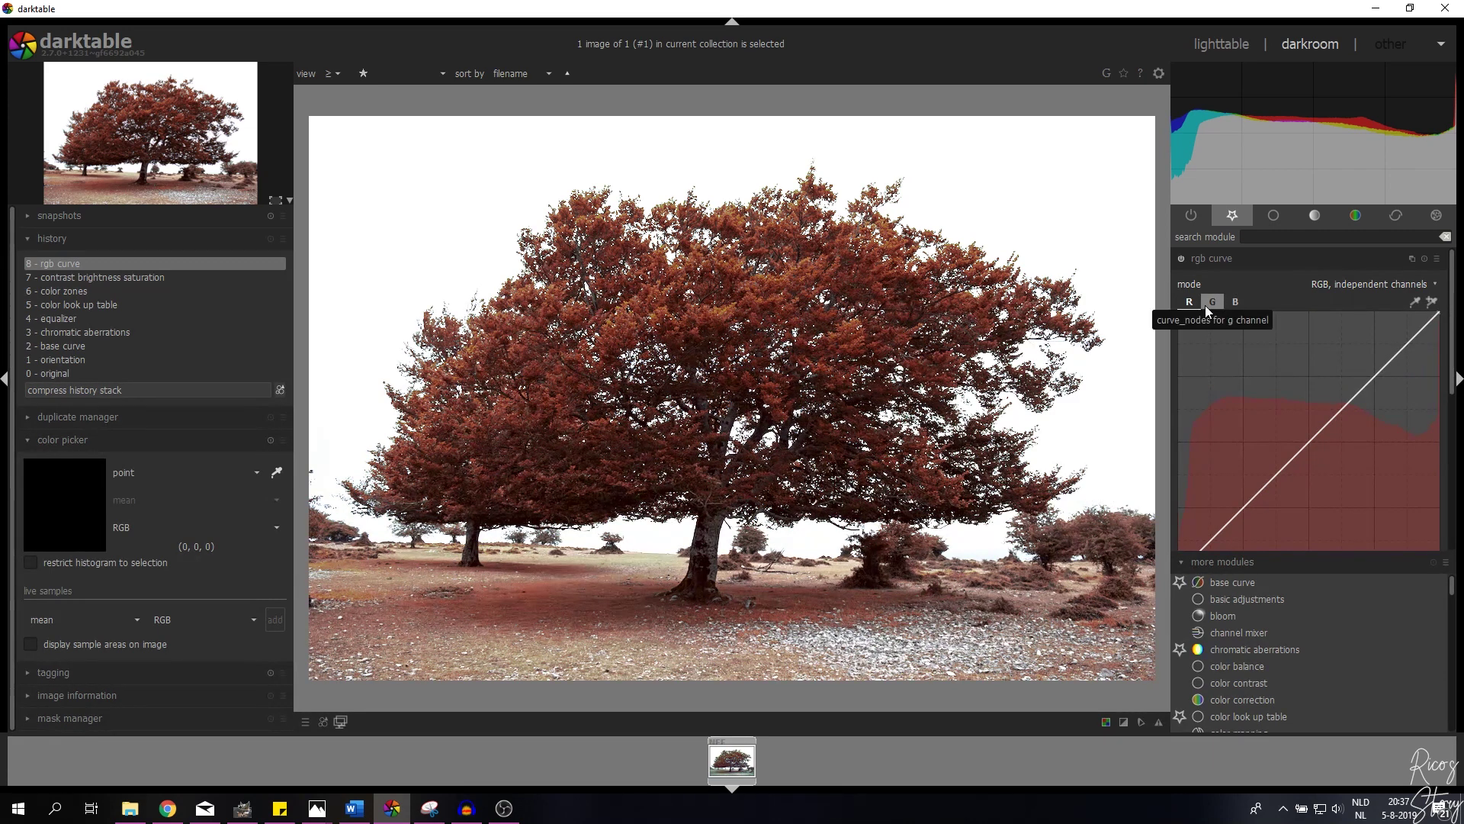
- Add a node near the middle of the green channel curve and place it very slightly below the diagonal
{"action": "left_click", "coordinate": [1212, 302]}
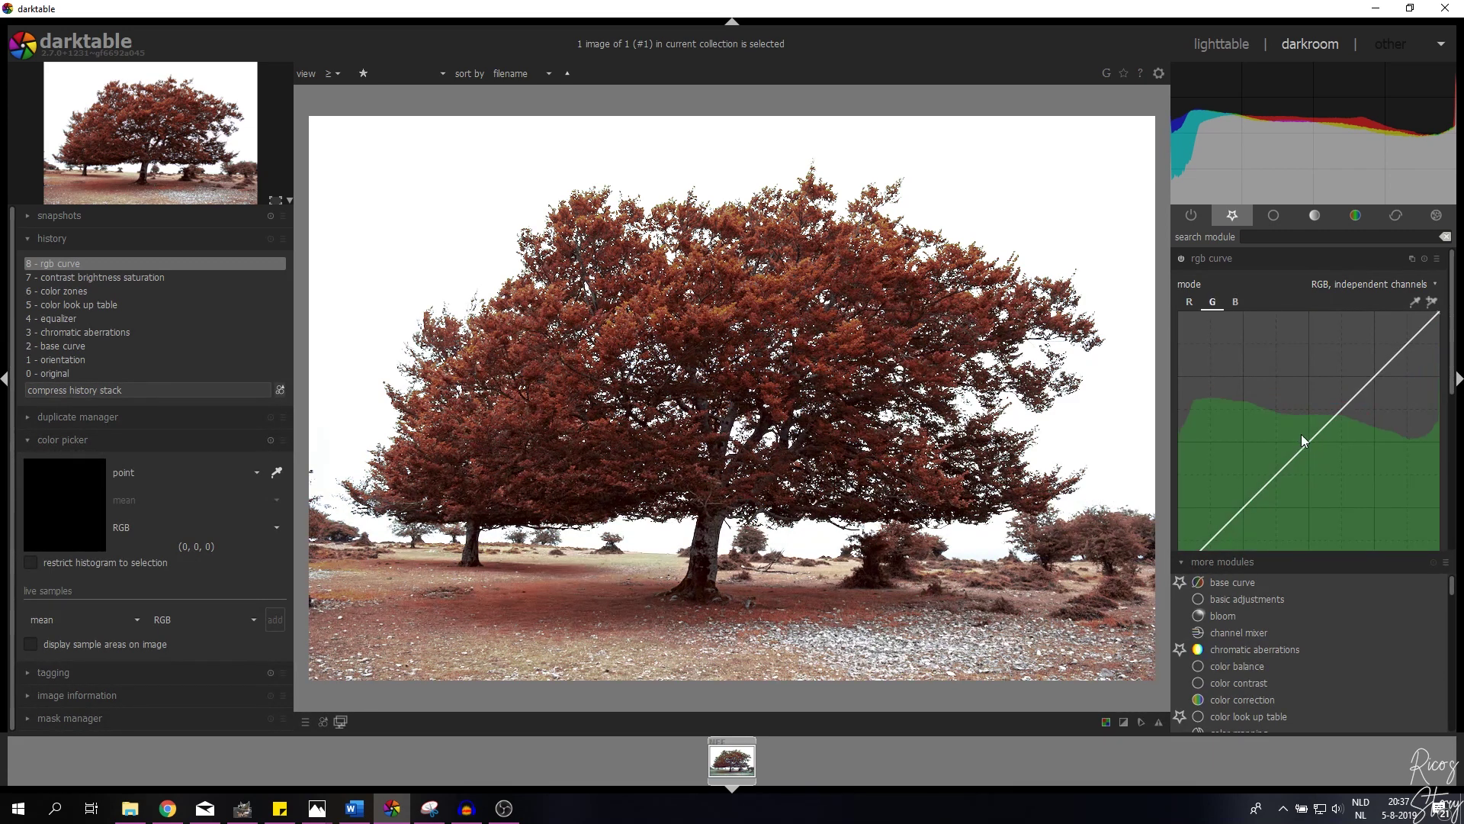
{"action": "left_click_drag", "start_coordinate": [1310, 437], "coordinate": [1286, 406]}
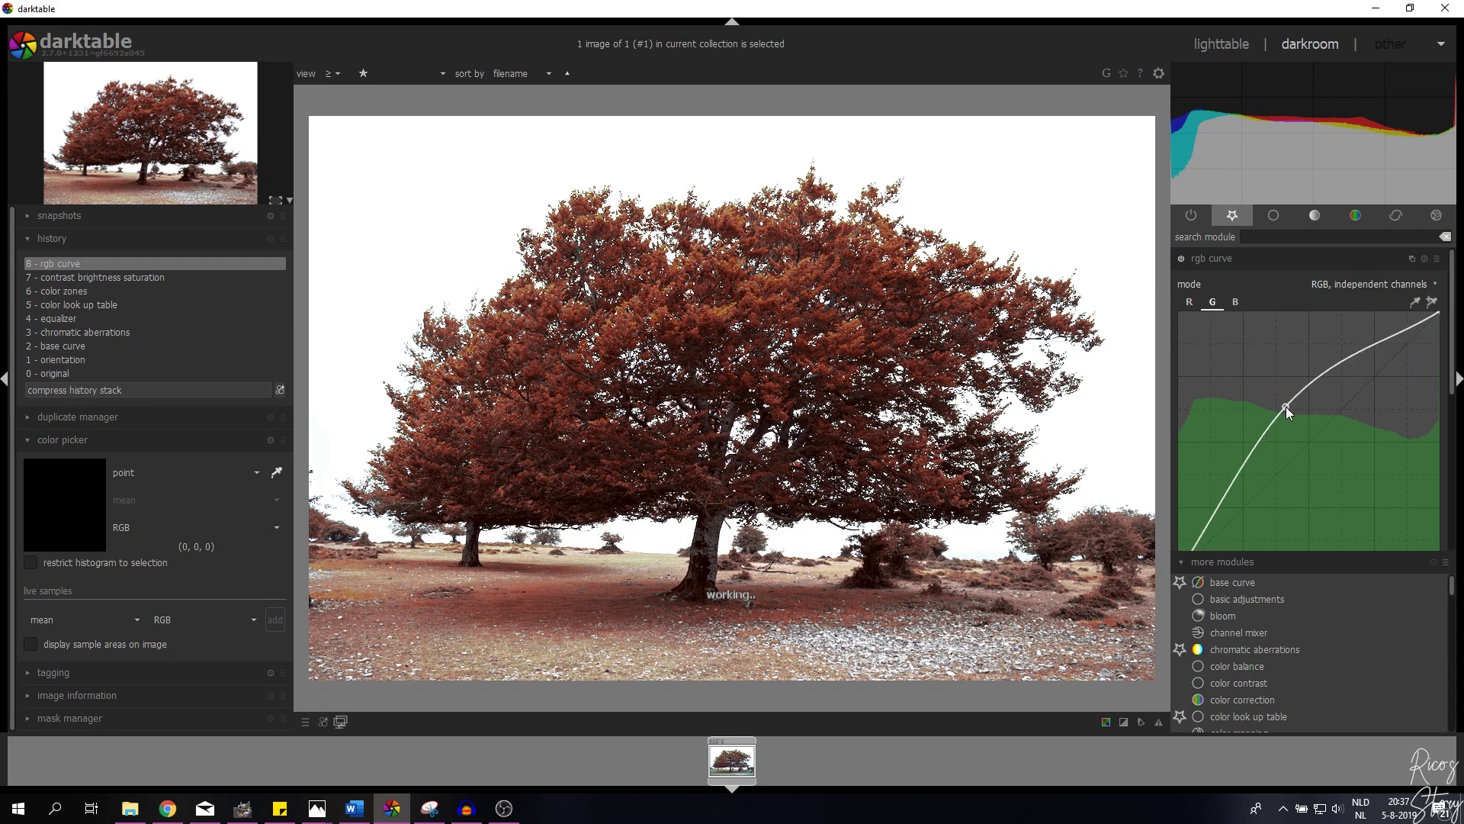
{"action": "left_click_drag", "start_coordinate": [1286, 406], "coordinate": [1376, 511]}
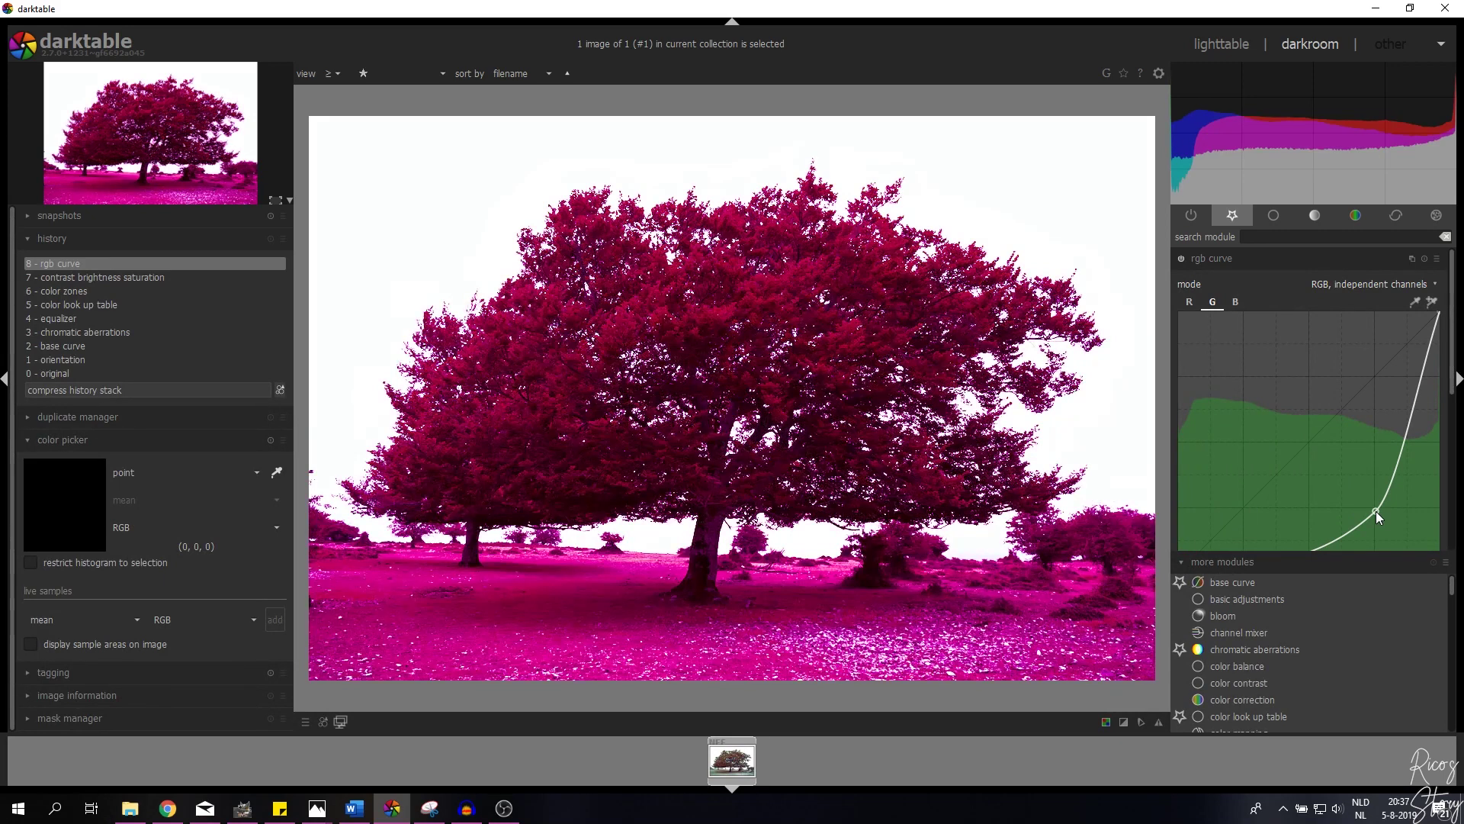
{"action": "left_click_drag", "start_coordinate": [1341, 468], "coordinate": [1320, 443]}
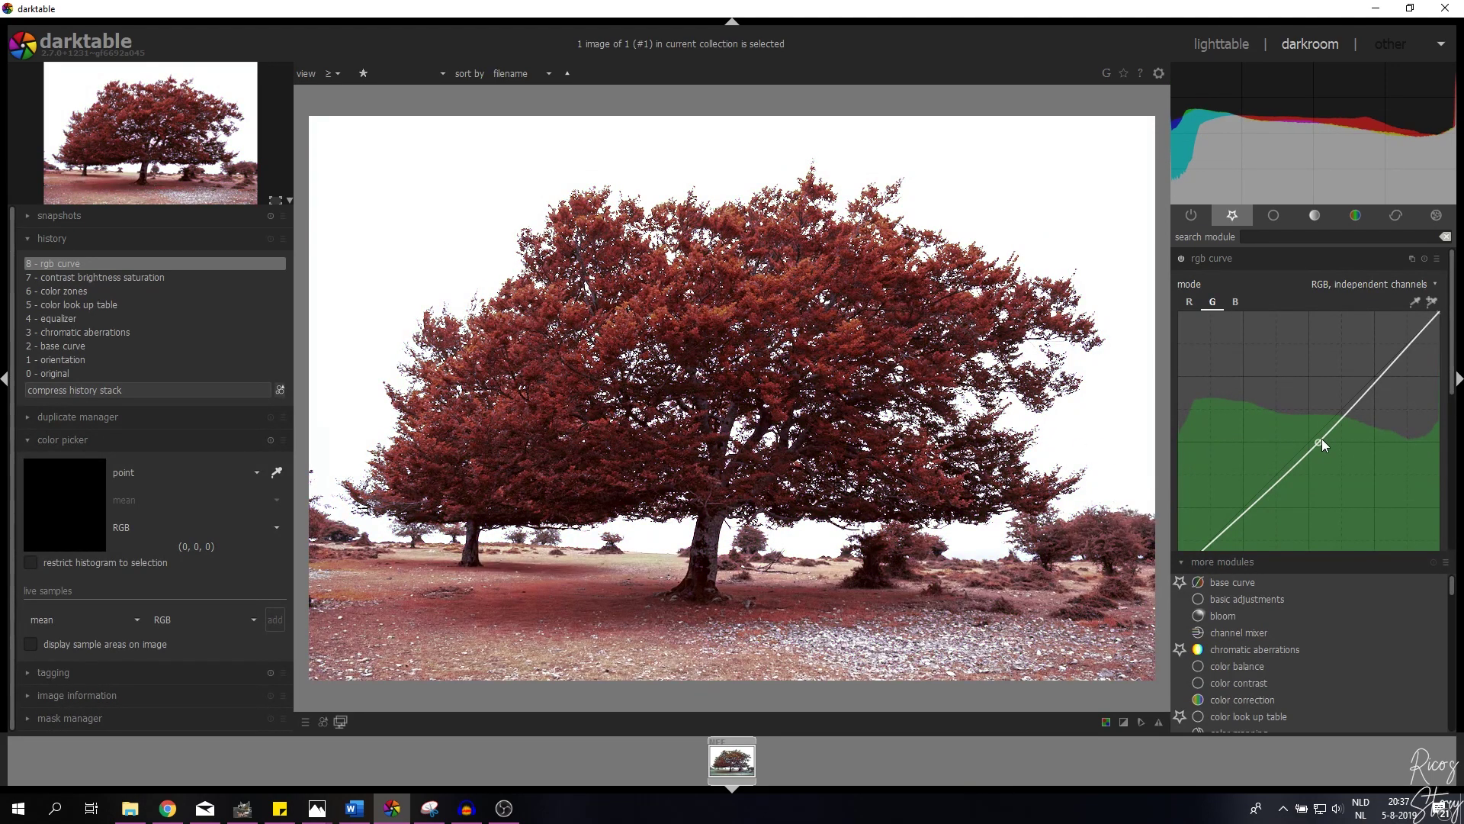
{"action": "left_click_drag", "start_coordinate": [1316, 446], "coordinate": [1316, 442]}
- Compare the photo without and with the rgb curve, leaving the module enabled and collapsed
{"action": "left_click", "coordinate": [1185, 258]}
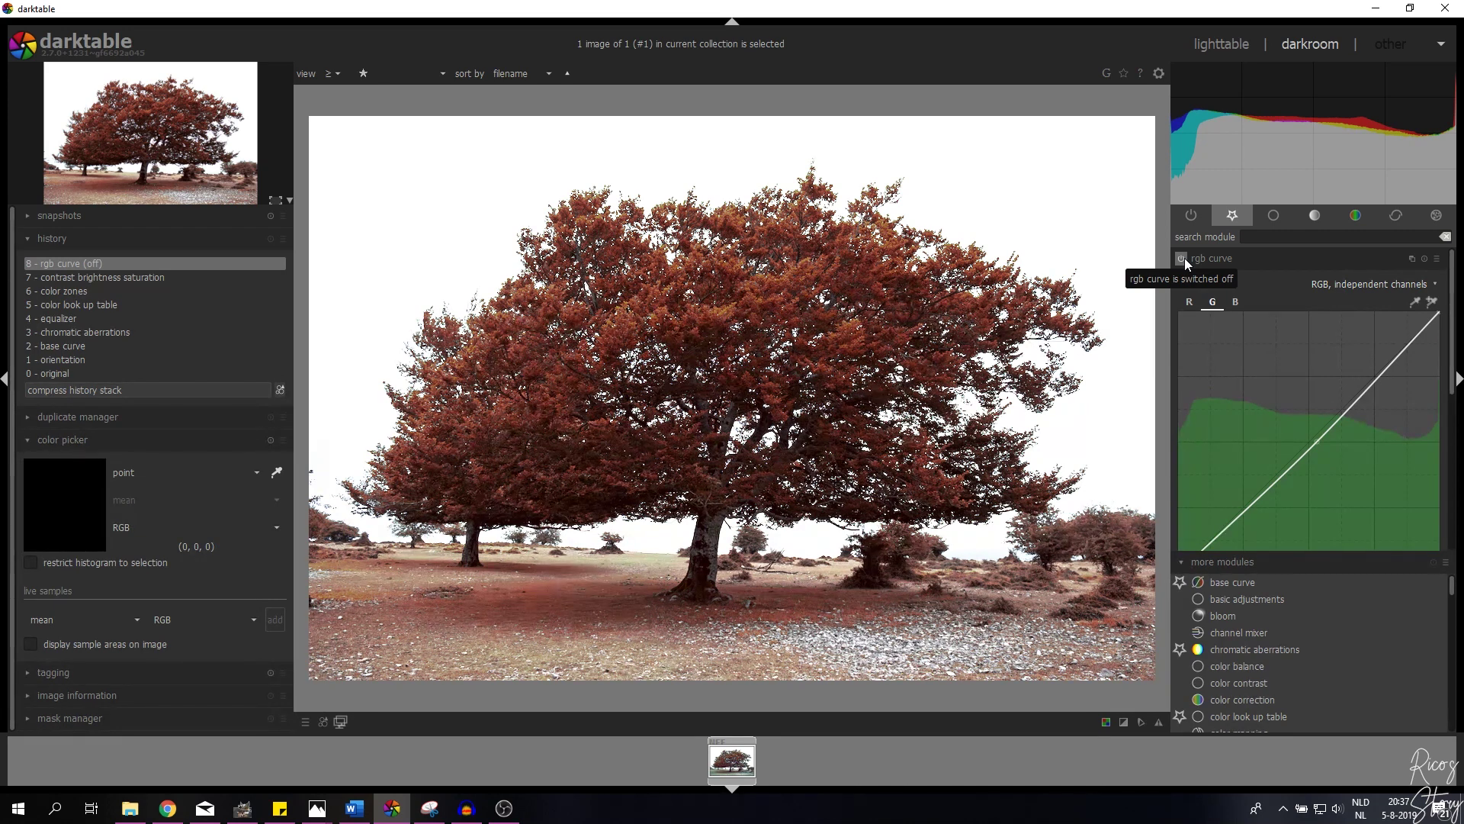
{"action": "left_click", "coordinate": [1183, 258]}
{"action": "left_click", "coordinate": [1239, 256]}
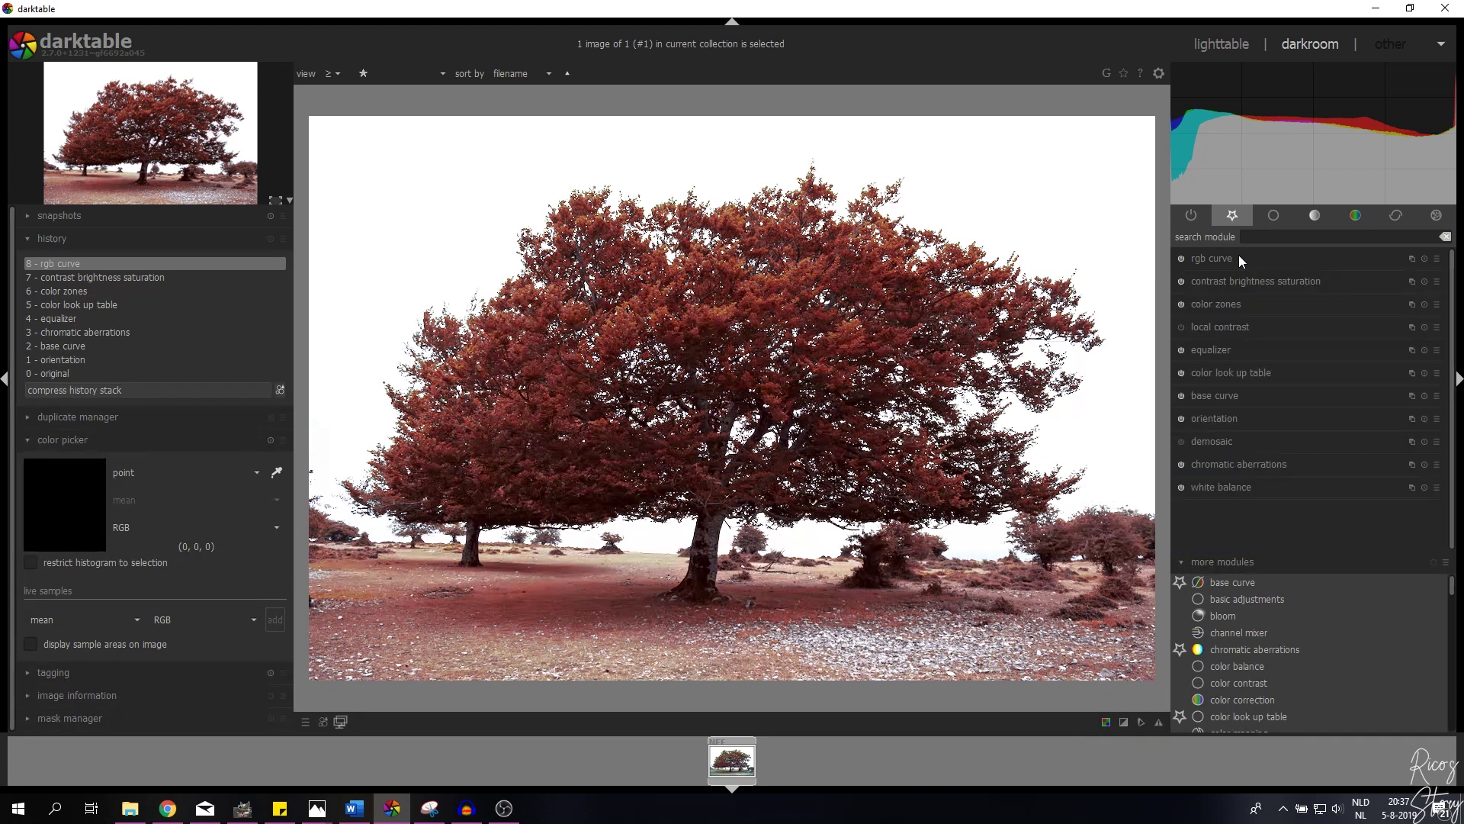
- Enable the local contrast module and set its detail to 150%
{"action": "left_click", "coordinate": [1232, 328]}
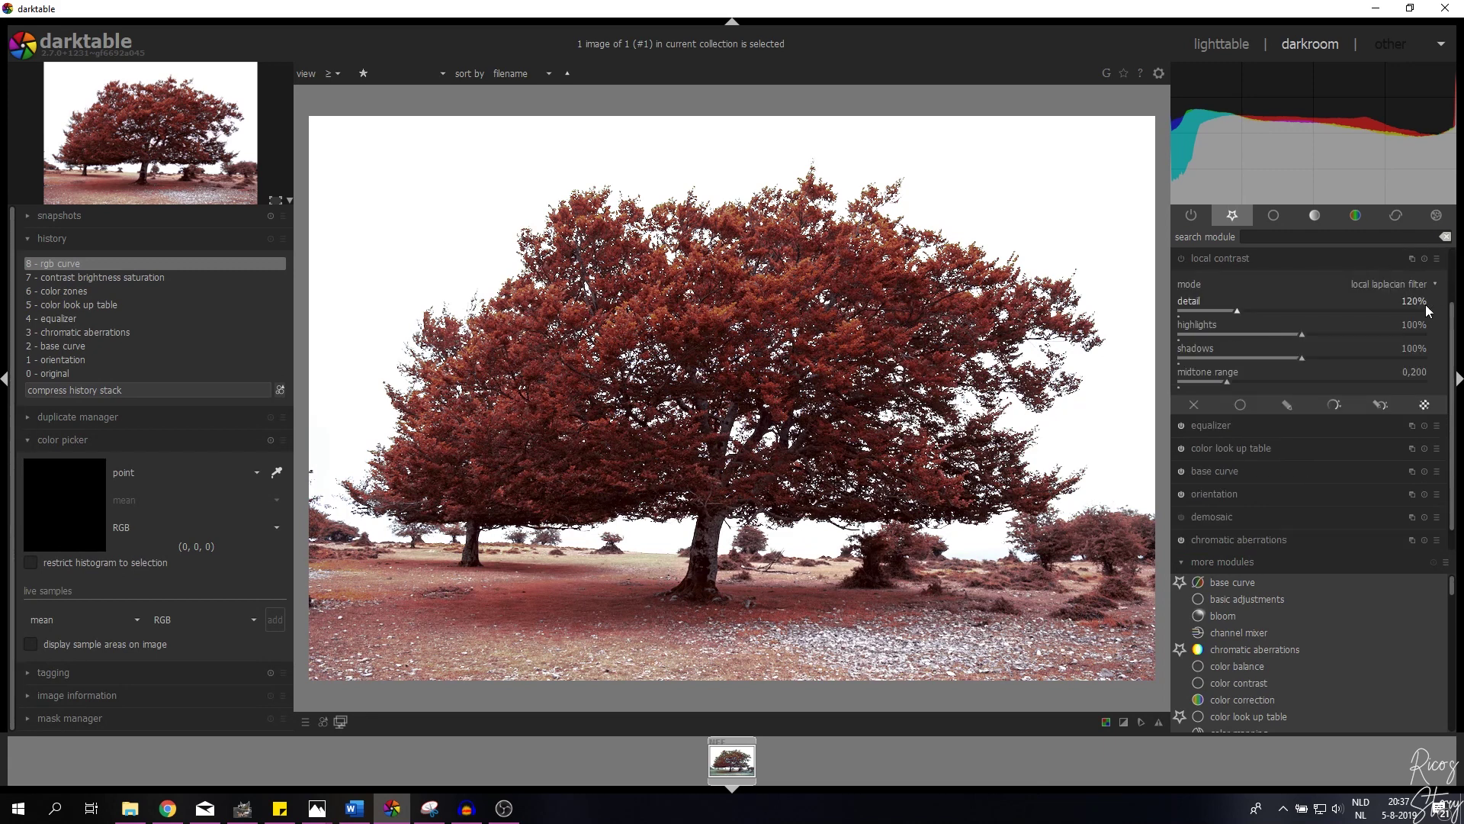
{"action": "left_click", "coordinate": [1181, 259]}
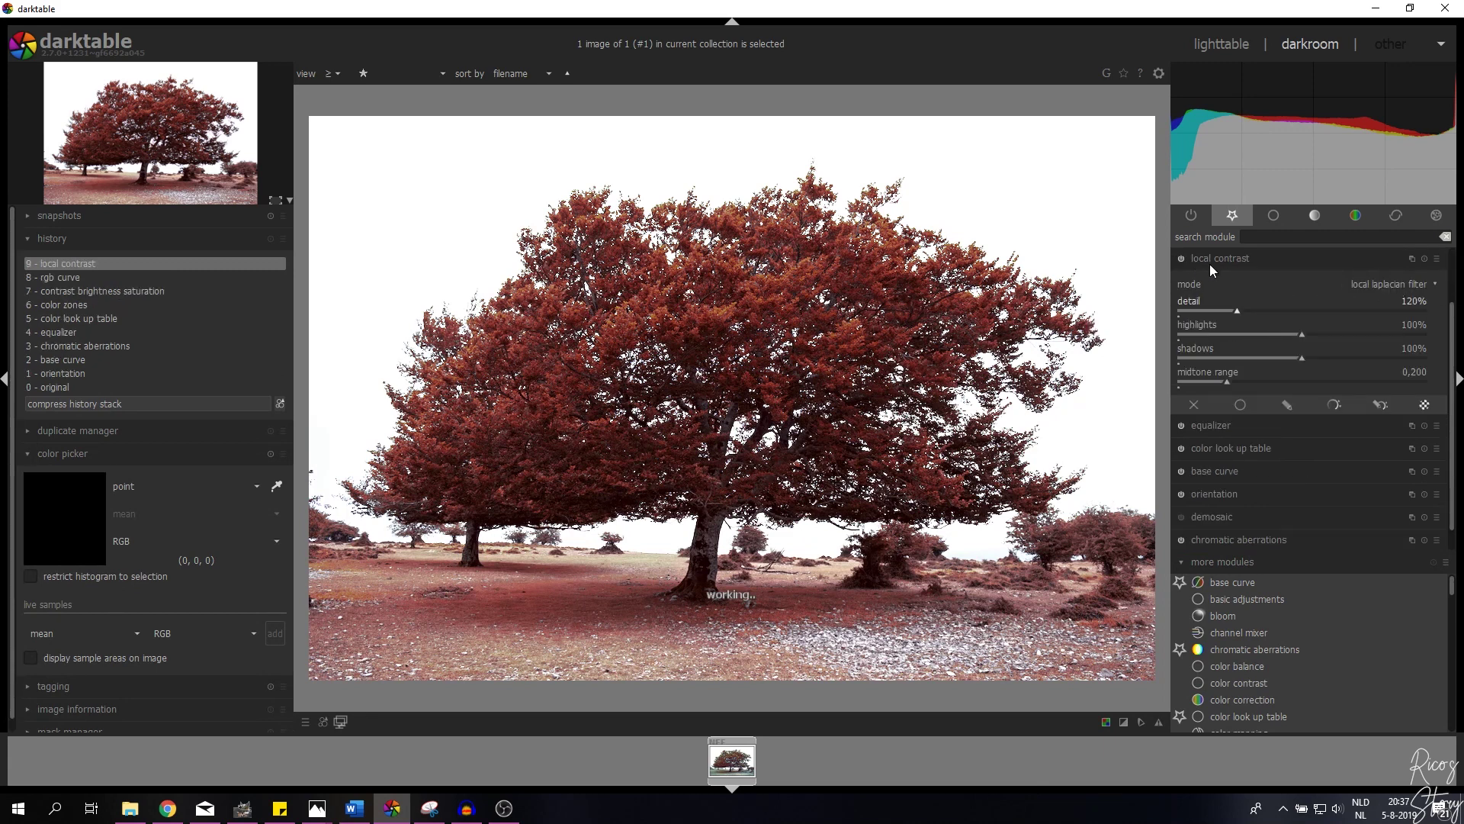
{"action": "right_click", "coordinate": [1414, 302]}
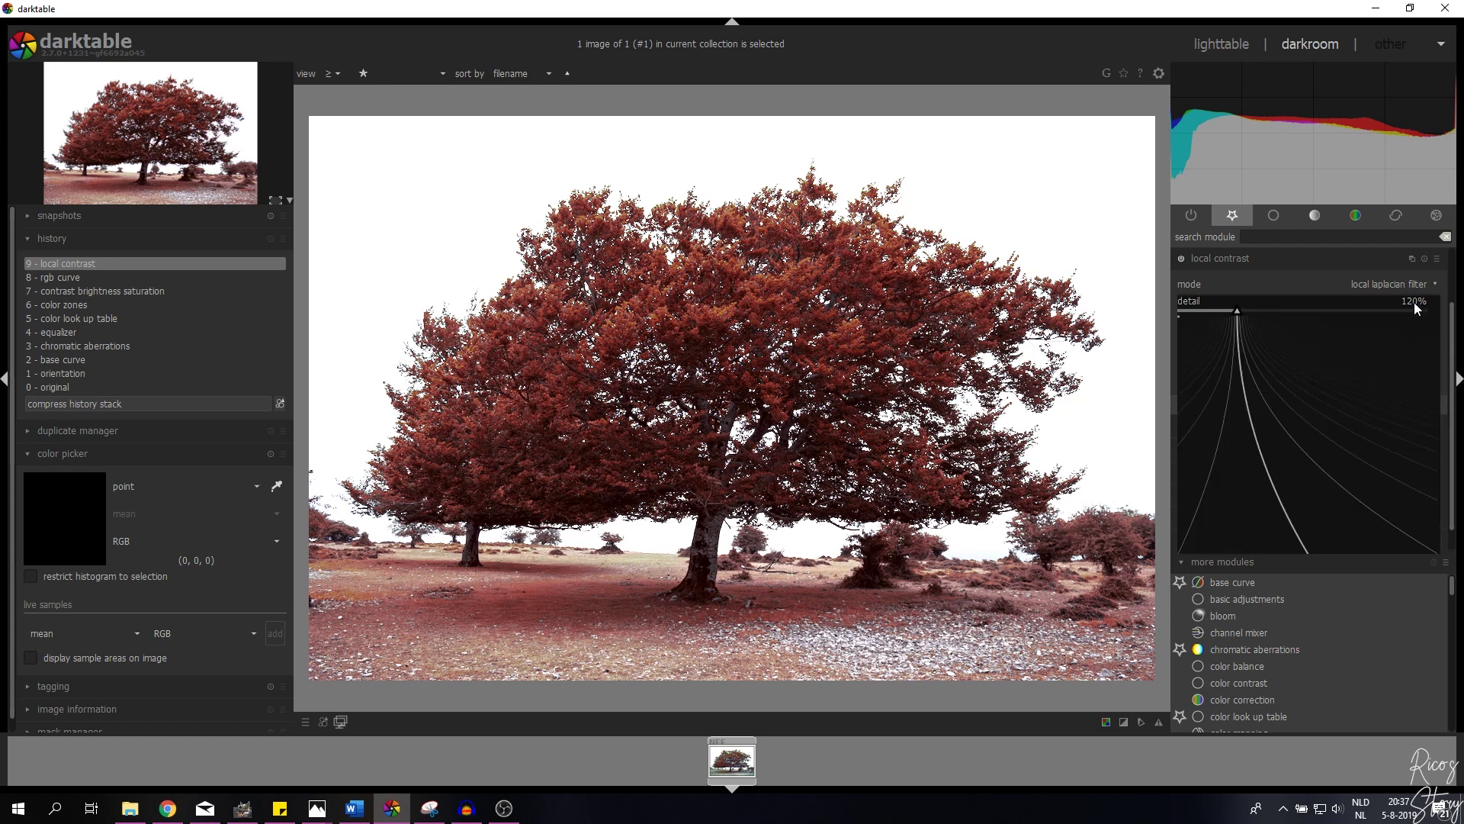
{"action": "type", "text": "150"}
{"action": "key", "text": "Return"}
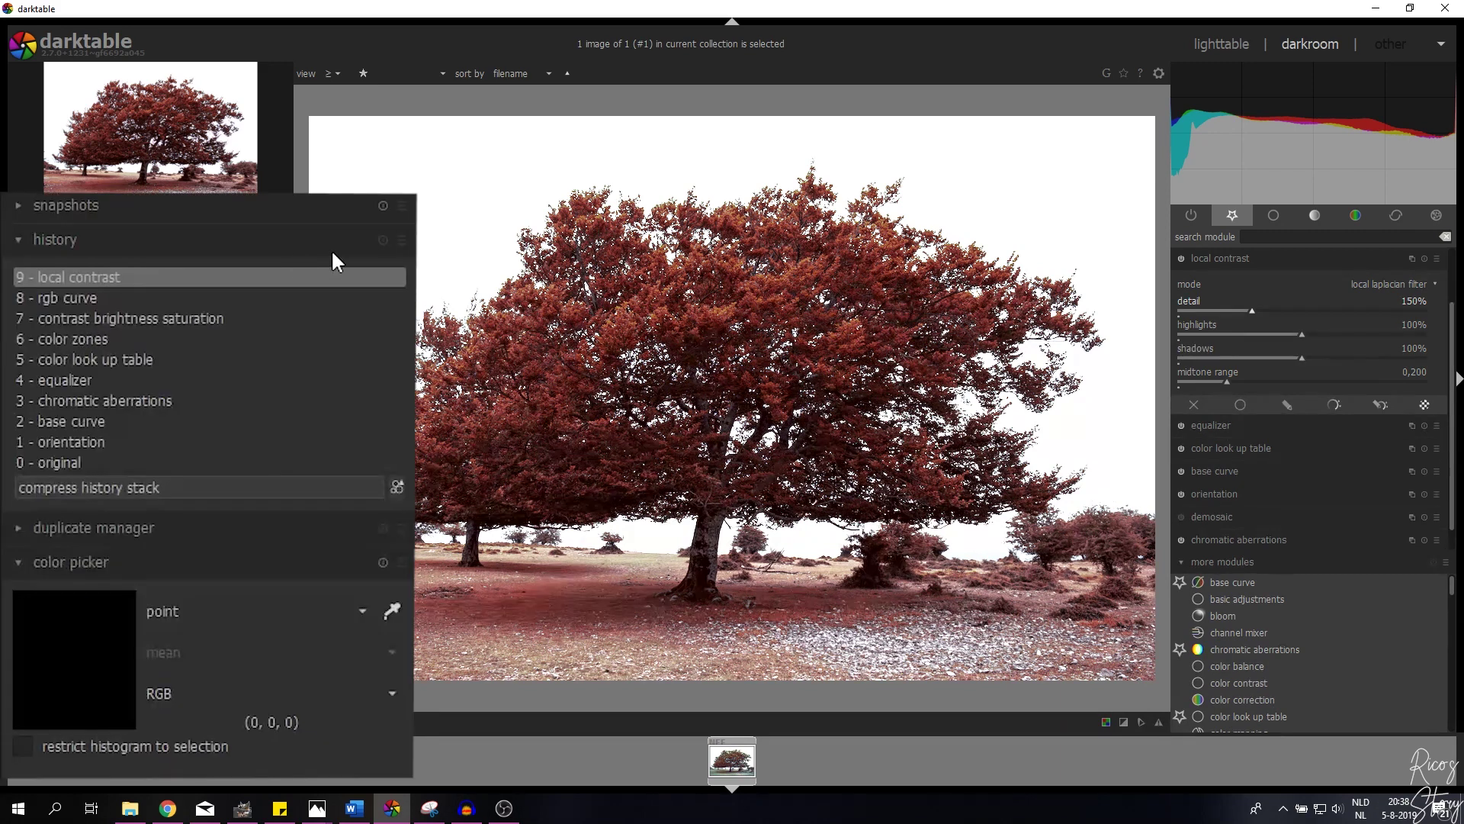
- Take a snapshot of the finished edit and compare it in split view with the base curve history state, extending the snapshot across the whole photo
{"action": "left_click", "coordinate": [70, 205]}
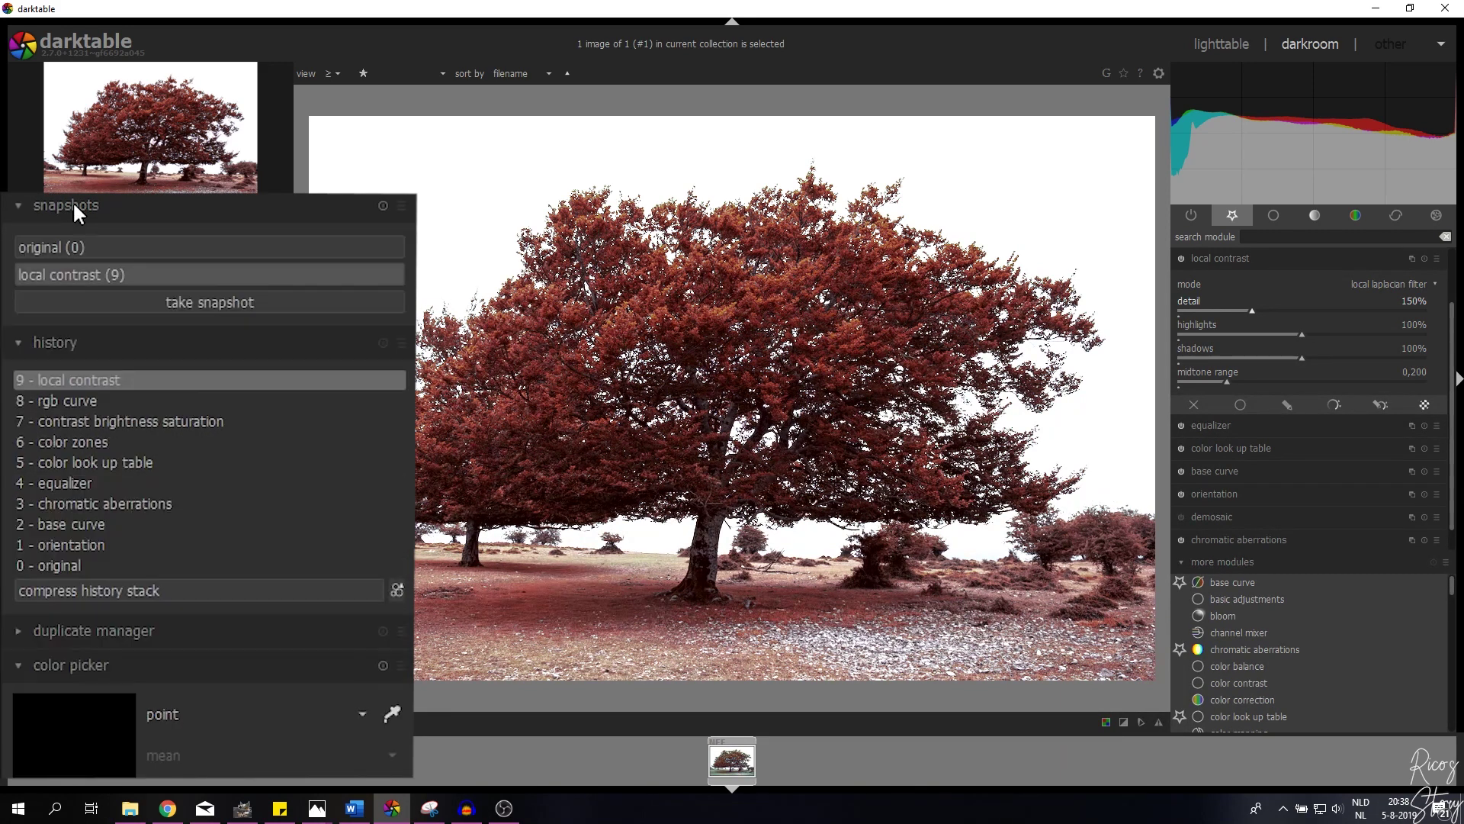
{"action": "left_click", "coordinate": [174, 299]}
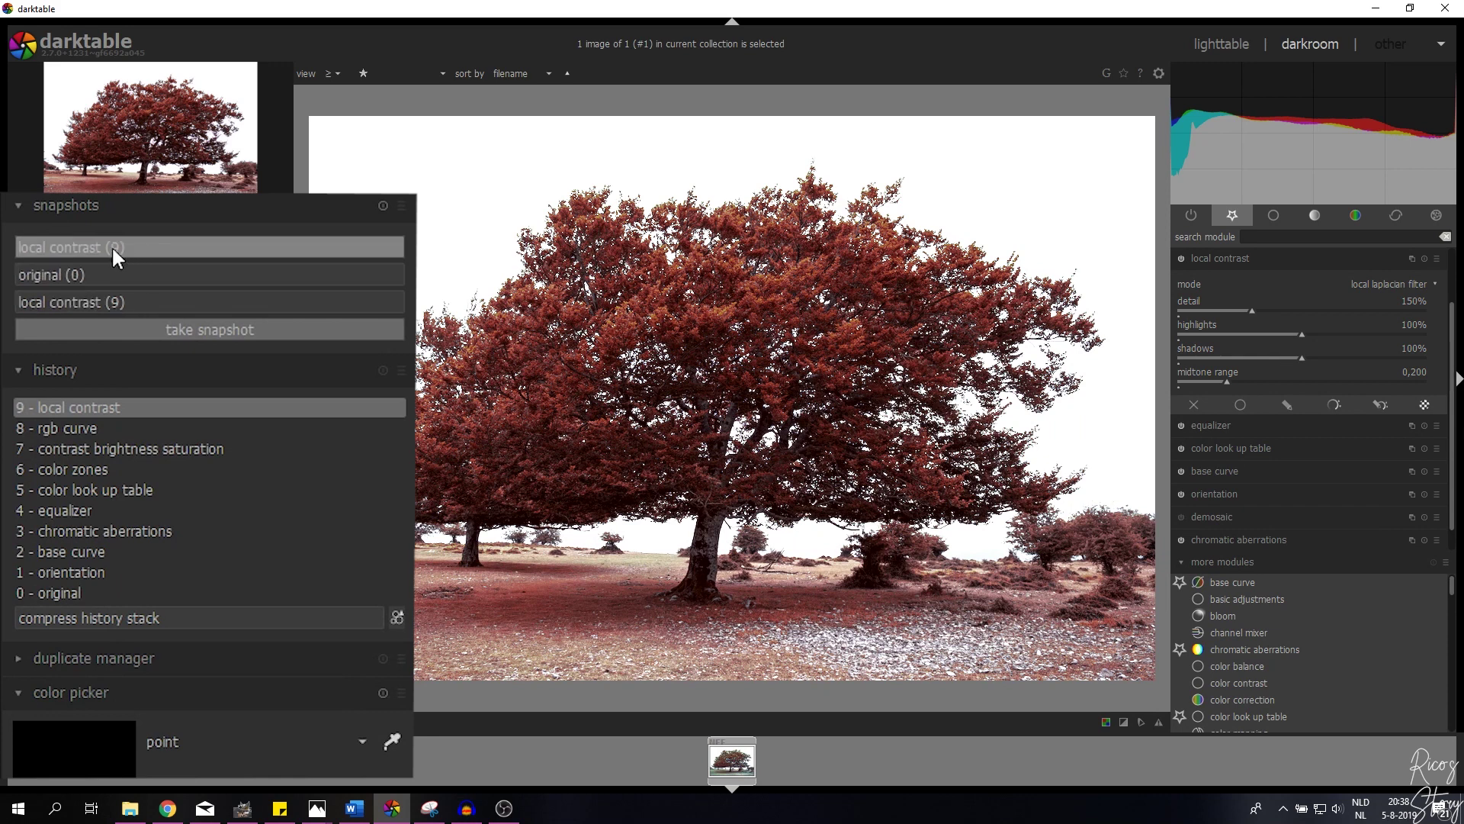
{"action": "left_click", "coordinate": [112, 245]}
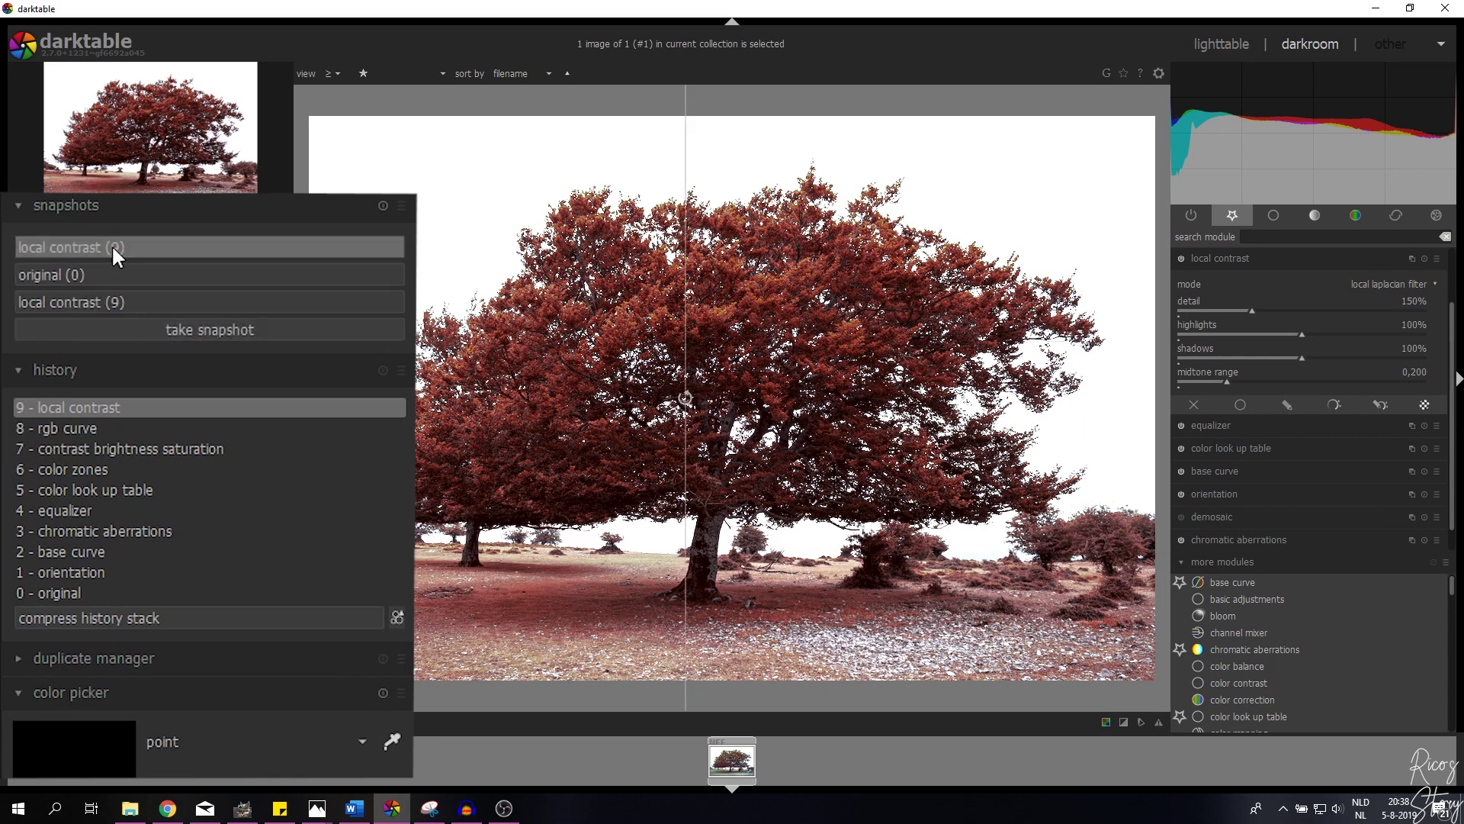
{"action": "left_click", "coordinate": [75, 549]}
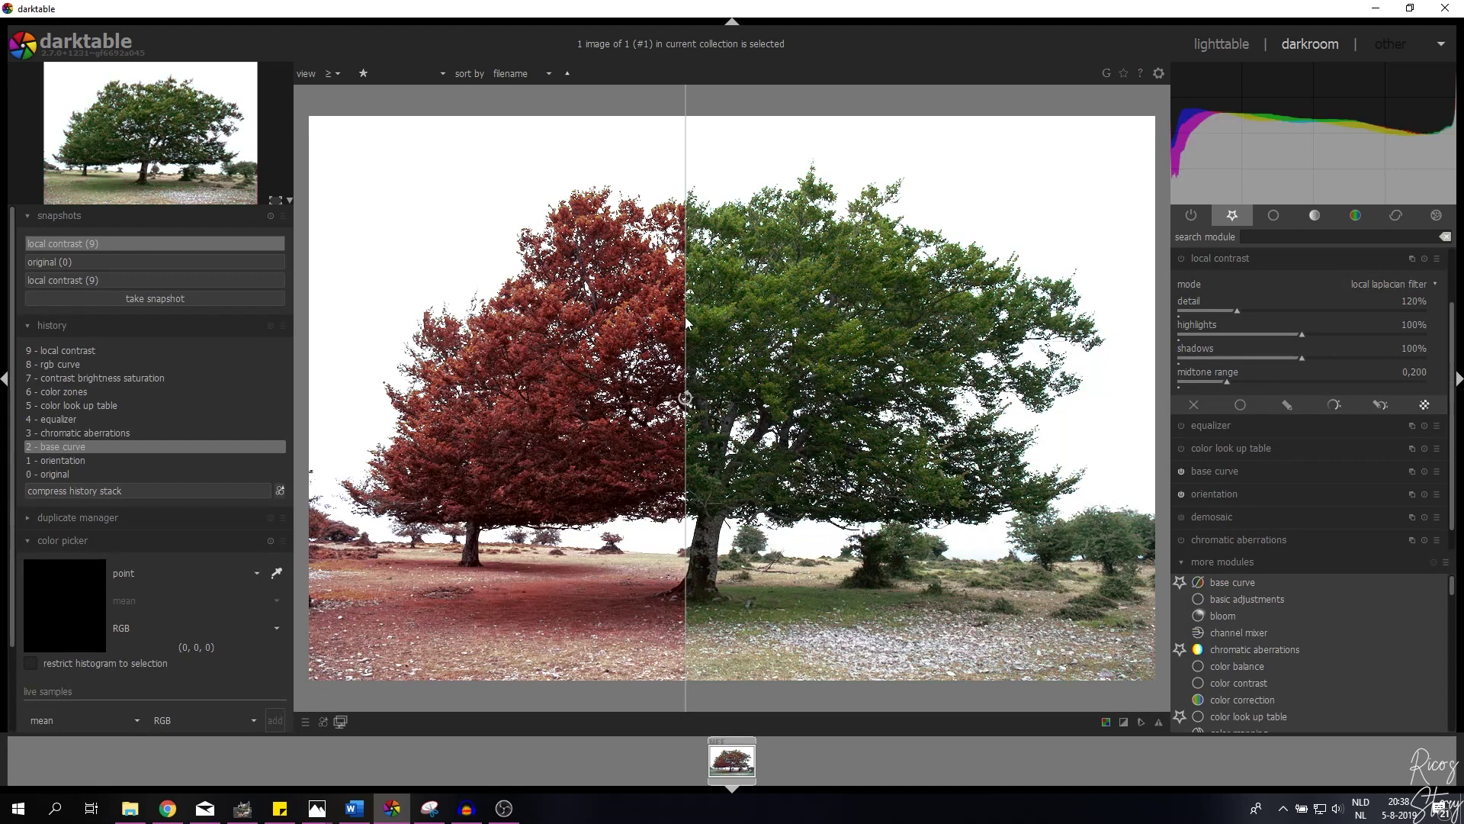
{"action": "left_click_drag", "start_coordinate": [686, 325], "coordinate": [1160, 328]}
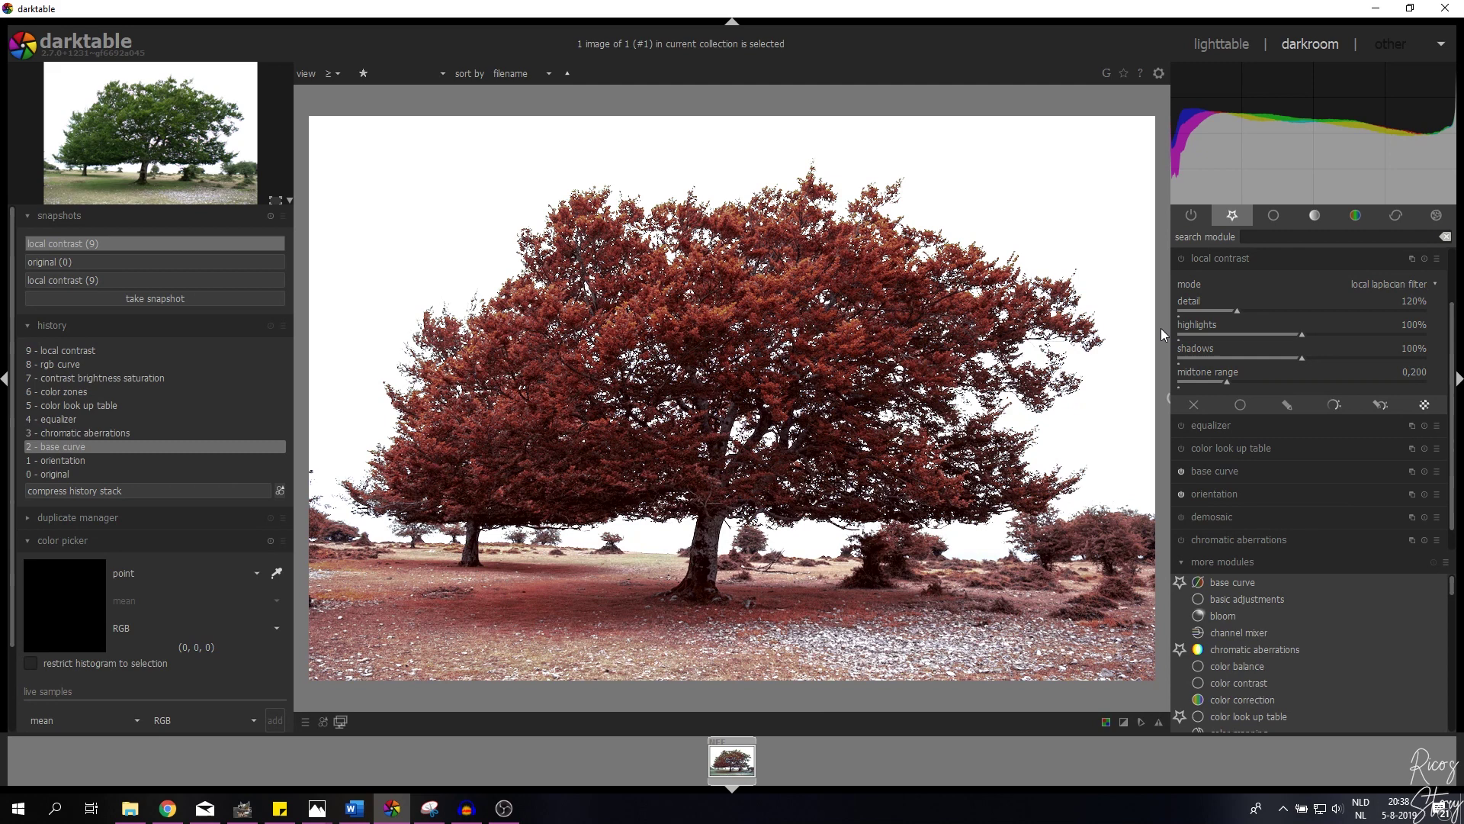
- Compare the older local contrast snapshot with the newest one, and sweep the split line across the photo and back to contrast the newest with the green version
{"action": "left_click", "coordinate": [114, 280]}
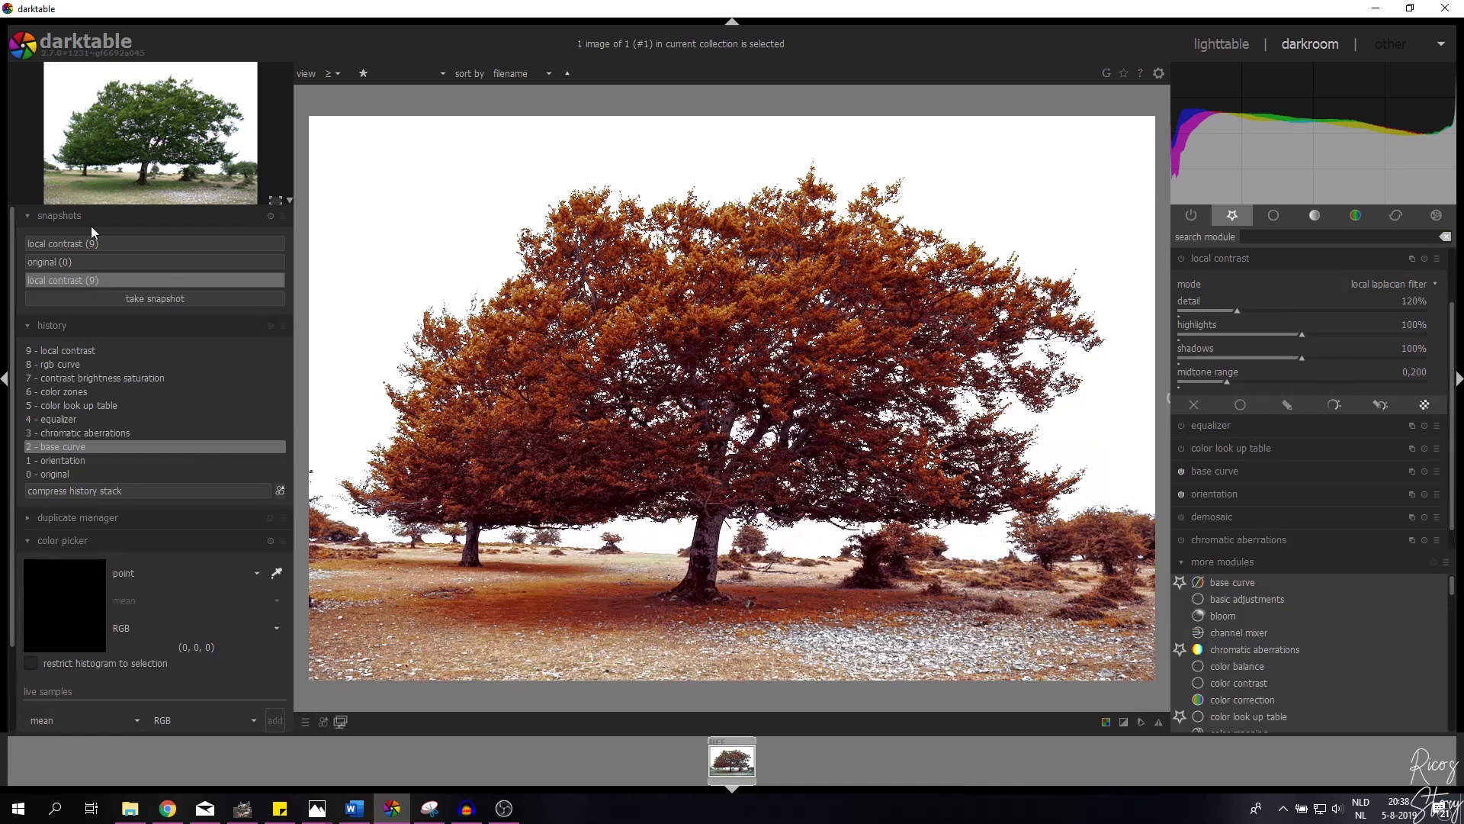
{"action": "left_click", "coordinate": [55, 244]}
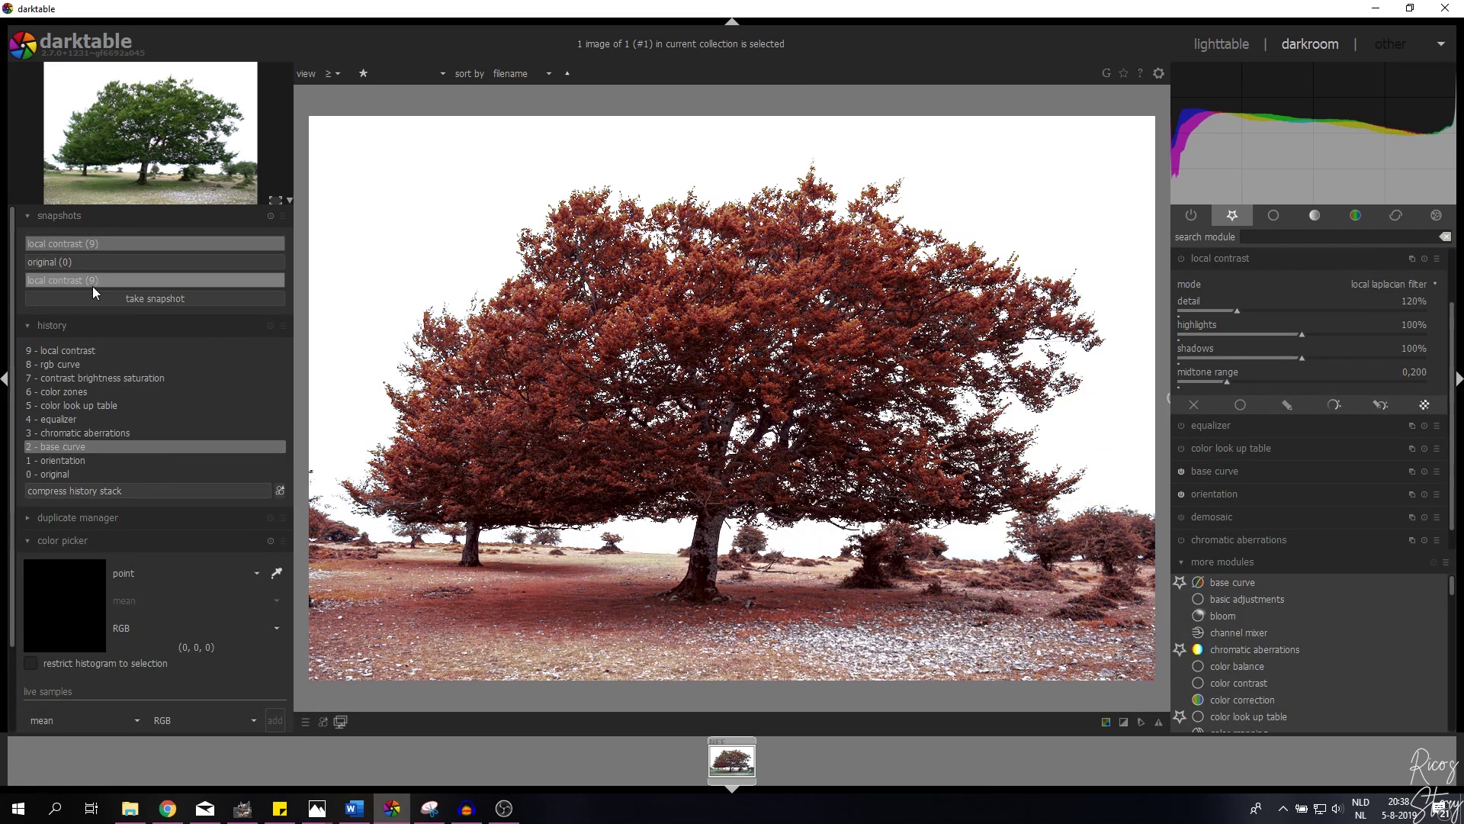
{"action": "left_click_drag", "start_coordinate": [777, 357], "coordinate": [326, 381]}
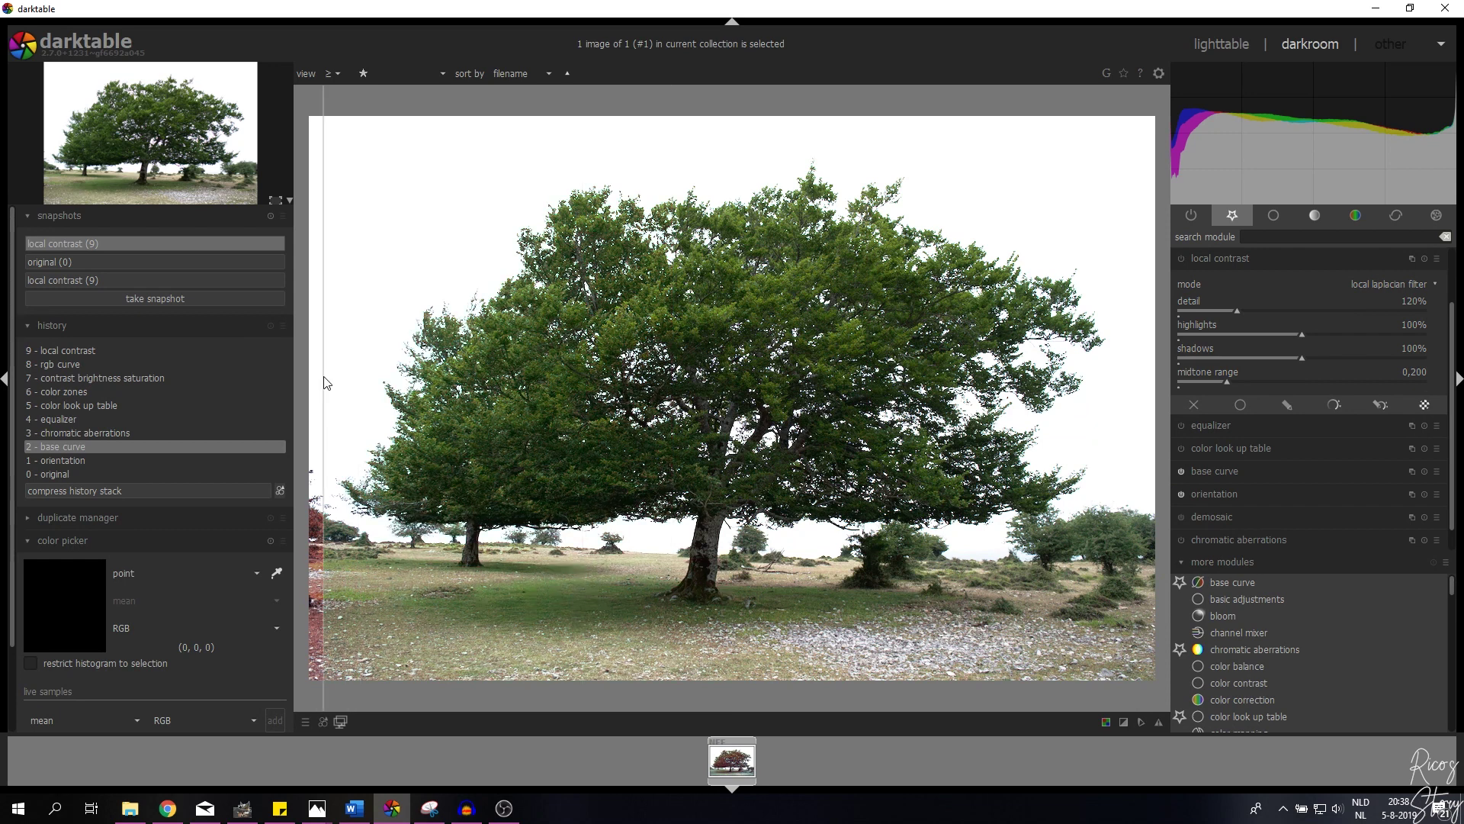
{"action": "left_click_drag", "start_coordinate": [326, 381], "coordinate": [1164, 388]}
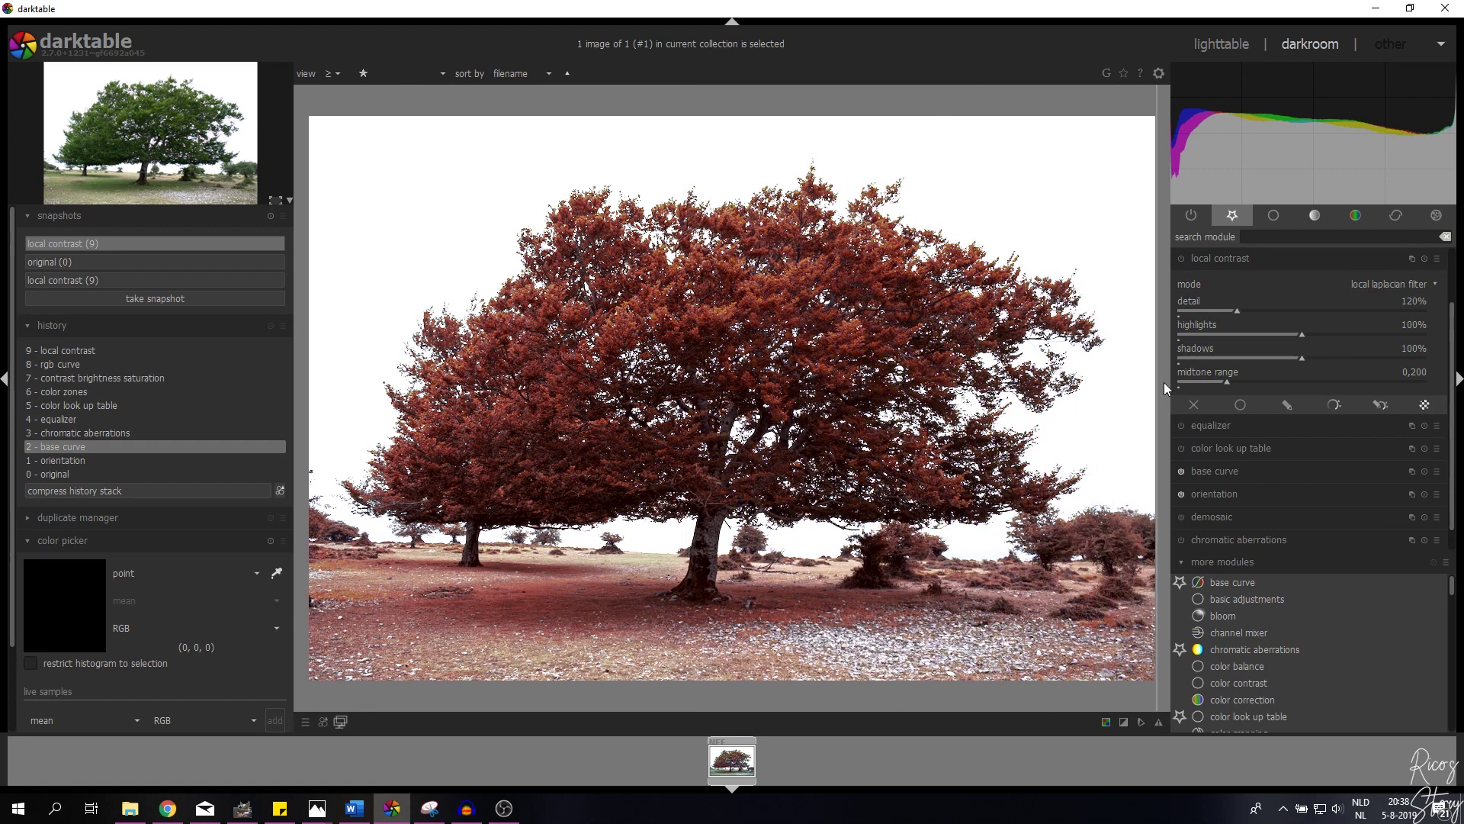